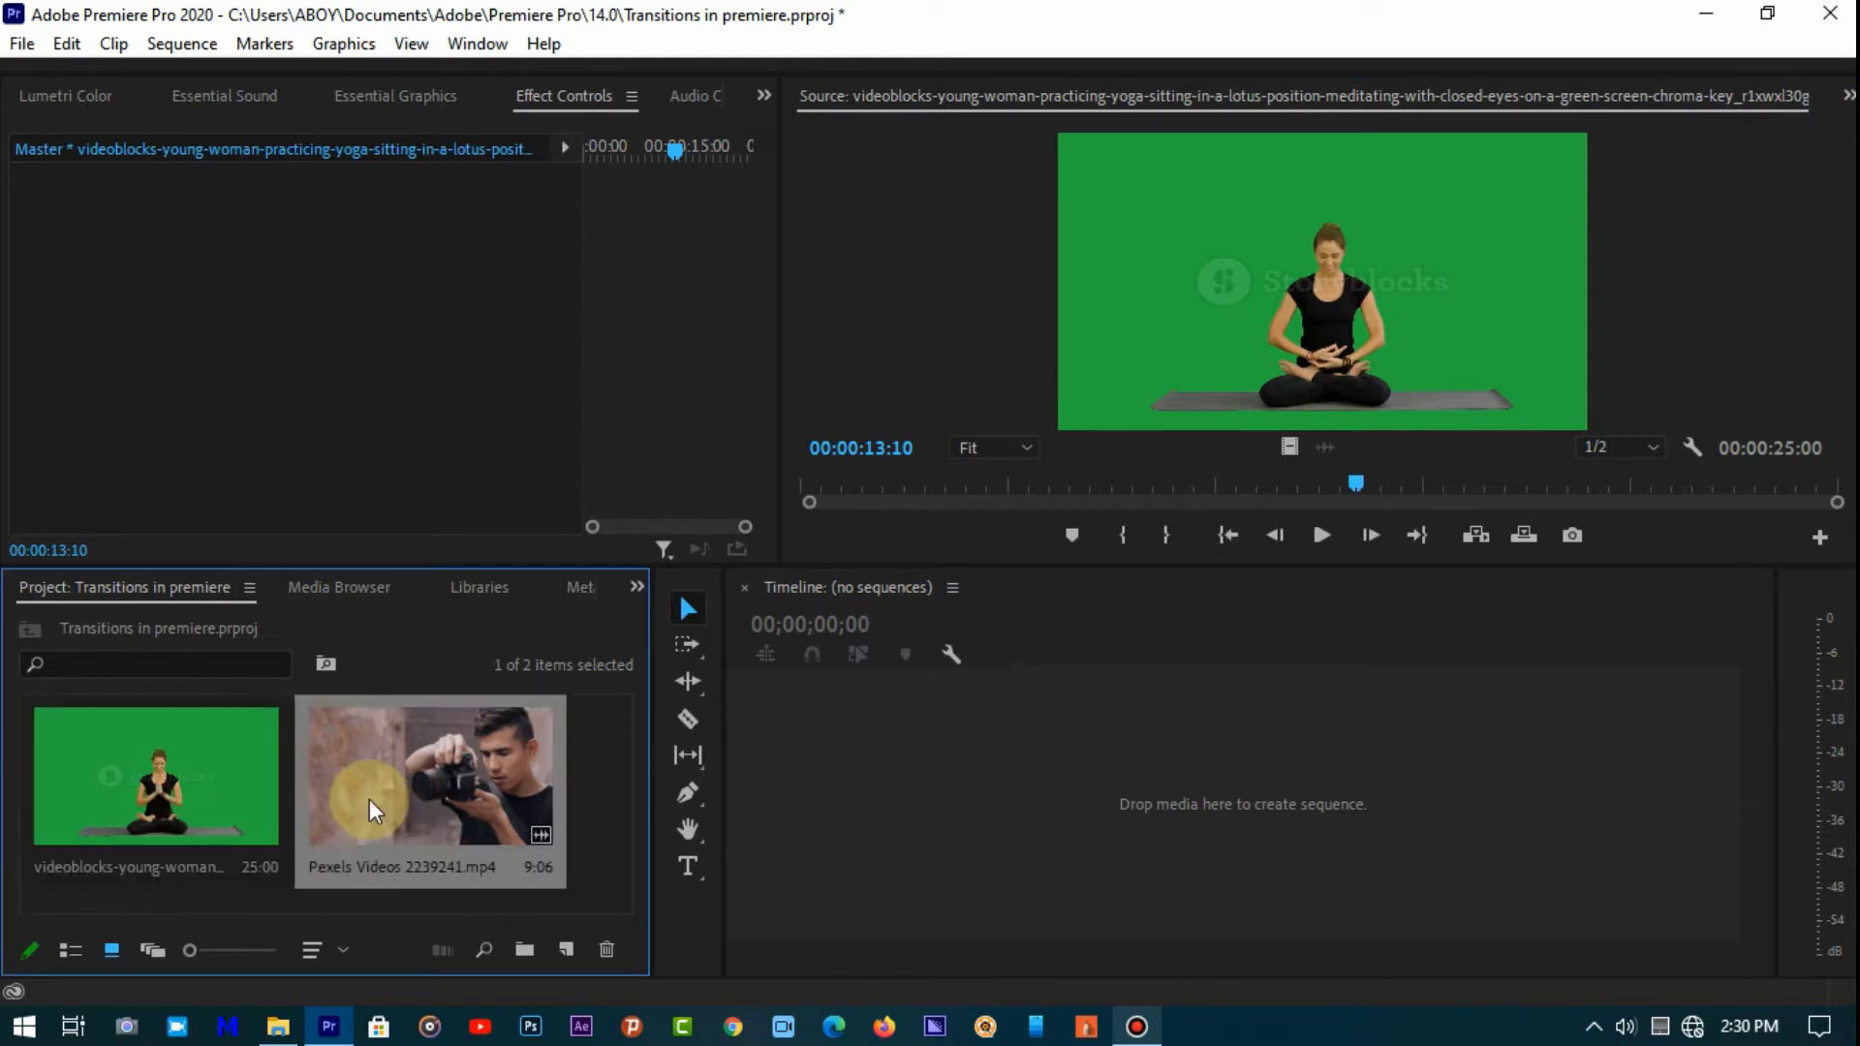
- Create a sequence from both project clips, with Pexels Videos 2239241.mp4 first and the green-screen yoga clip after it
double_click(366, 796)
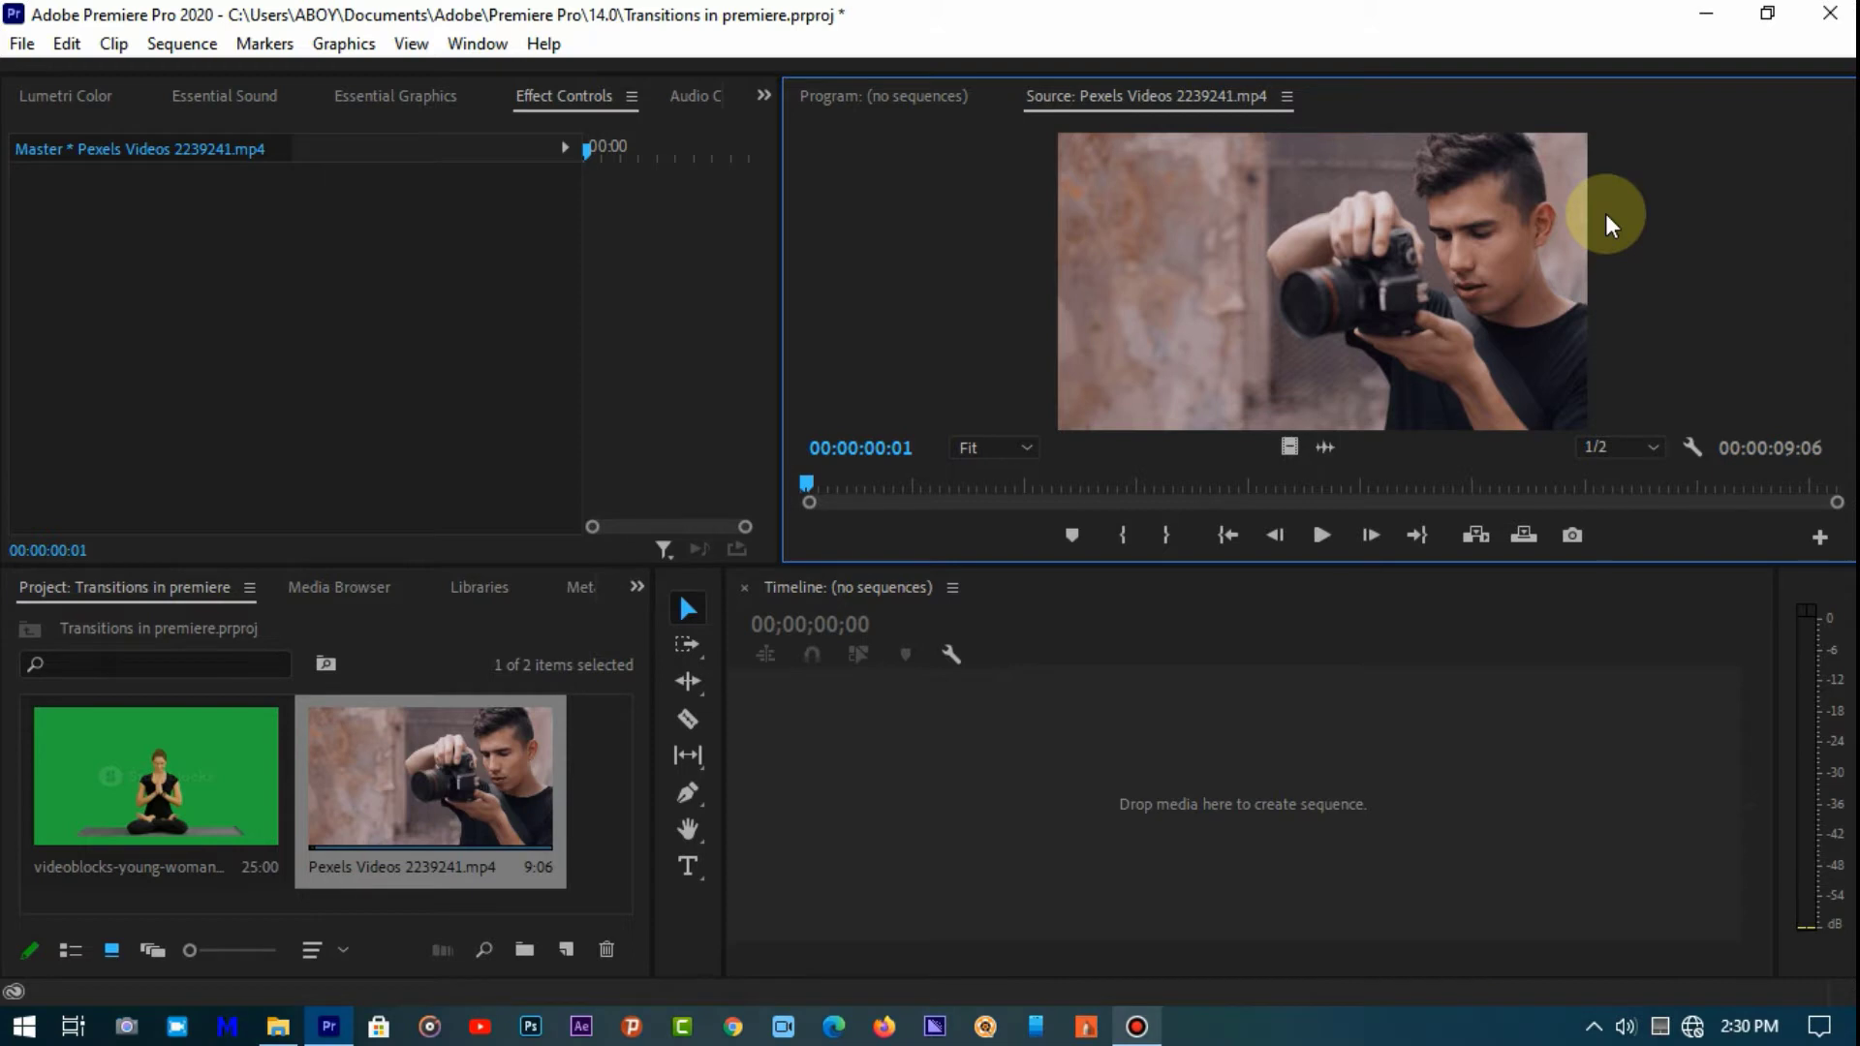
left_click(201, 758, "ctrl")
left_click_drag(196, 752, 1393, 810)
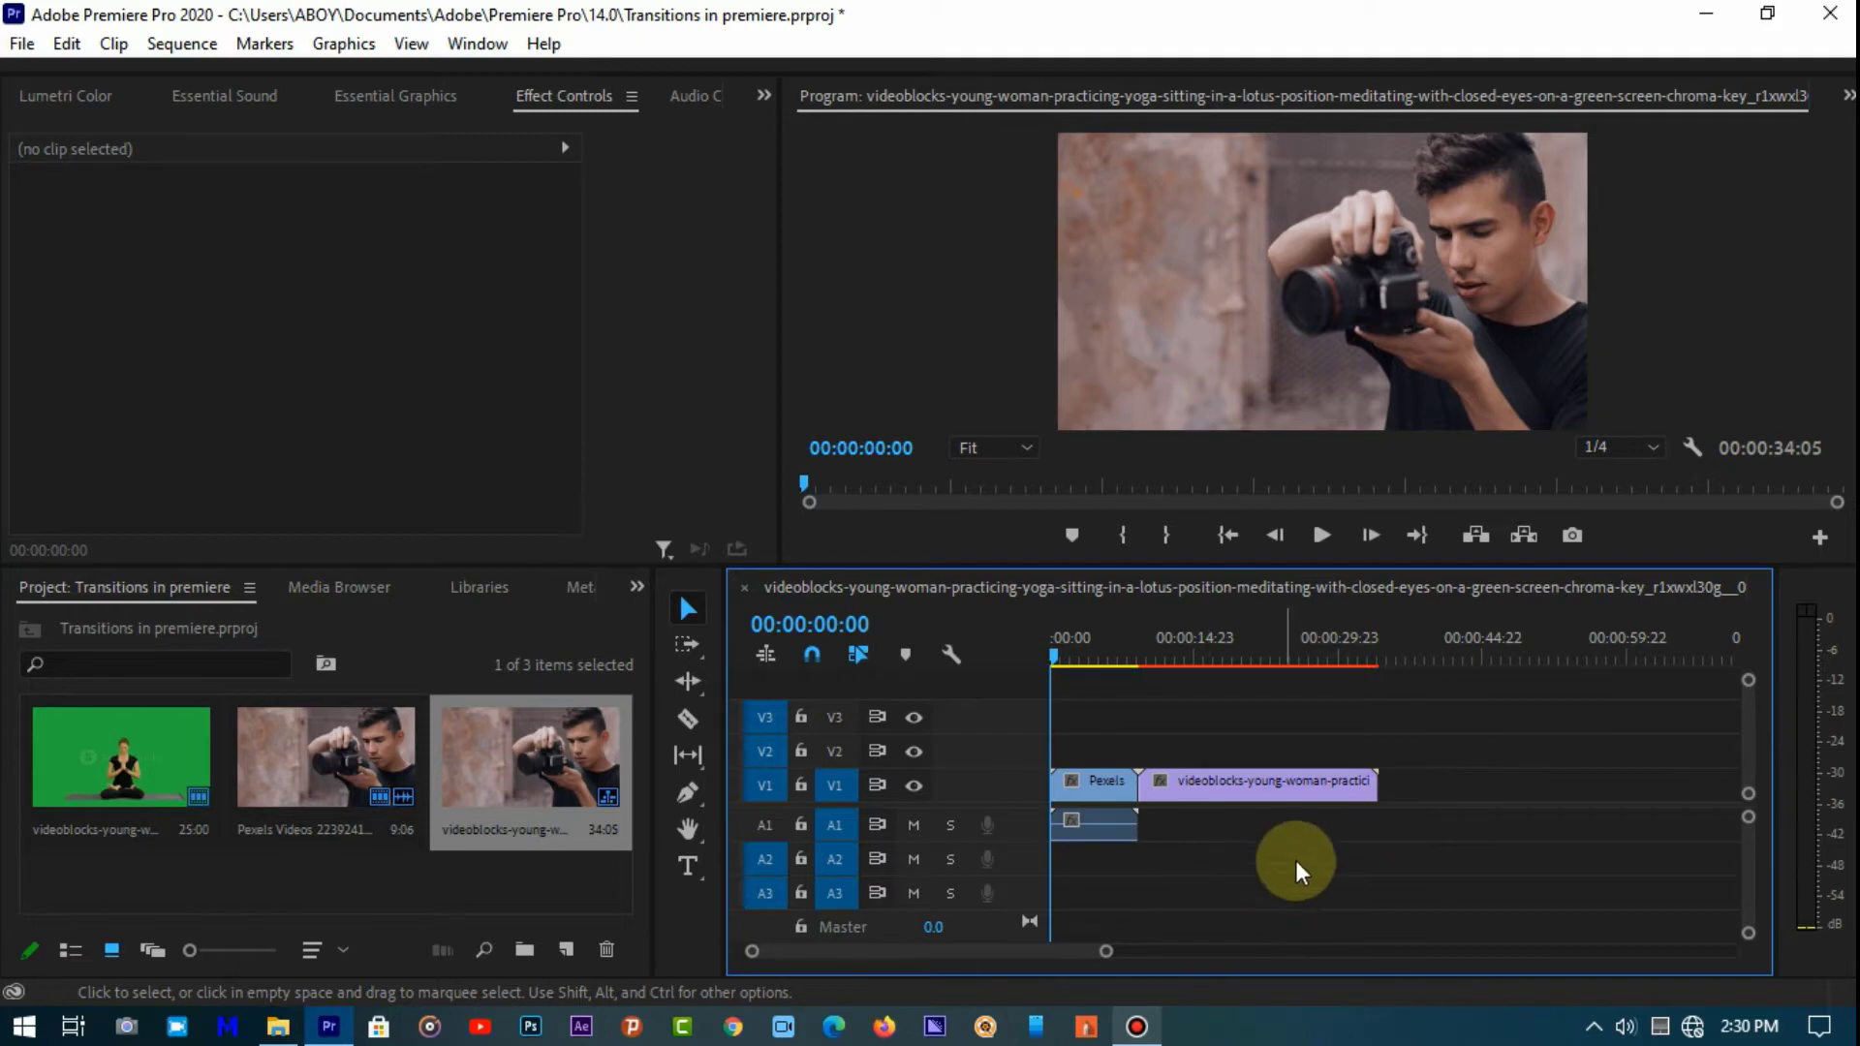
- Unlink the Pexels clip's audio from its video and delete the audio from track A1
left_click_drag(1205, 830, 1074, 838)
right_click(1083, 828)
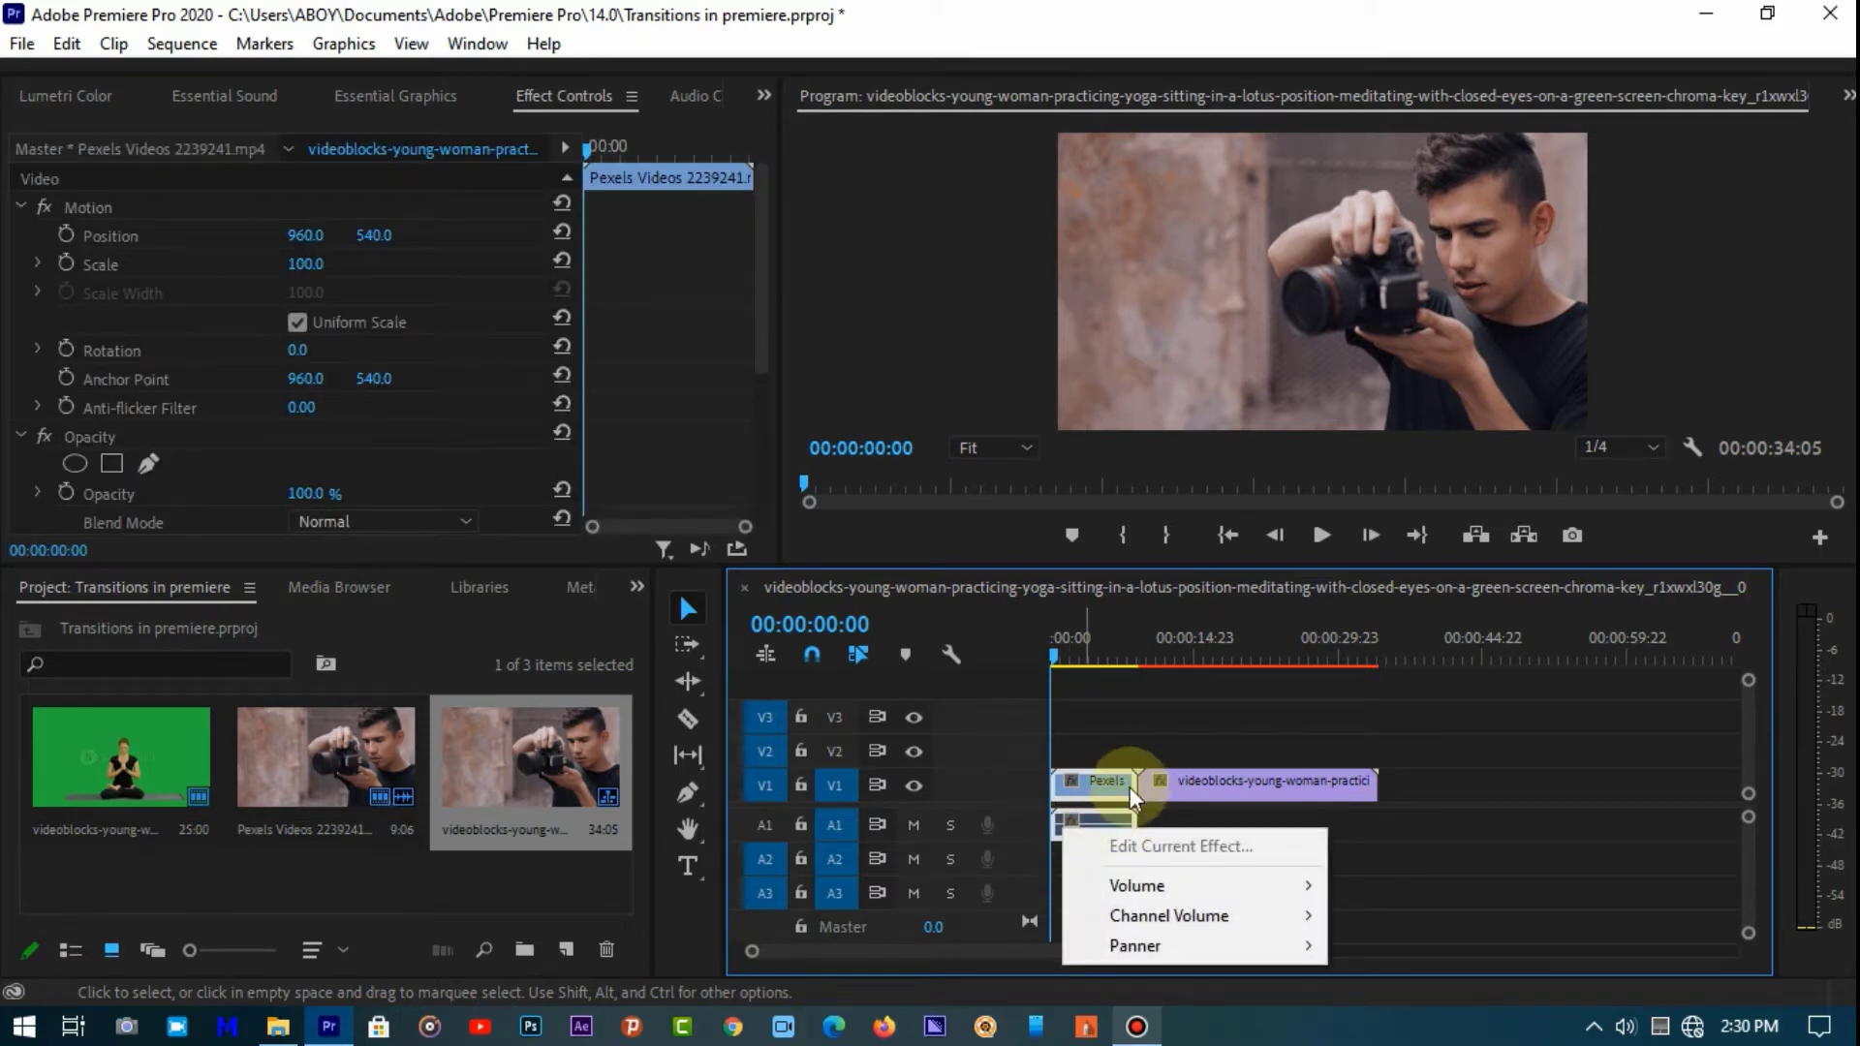
right_click(1129, 777)
right_click(1110, 787)
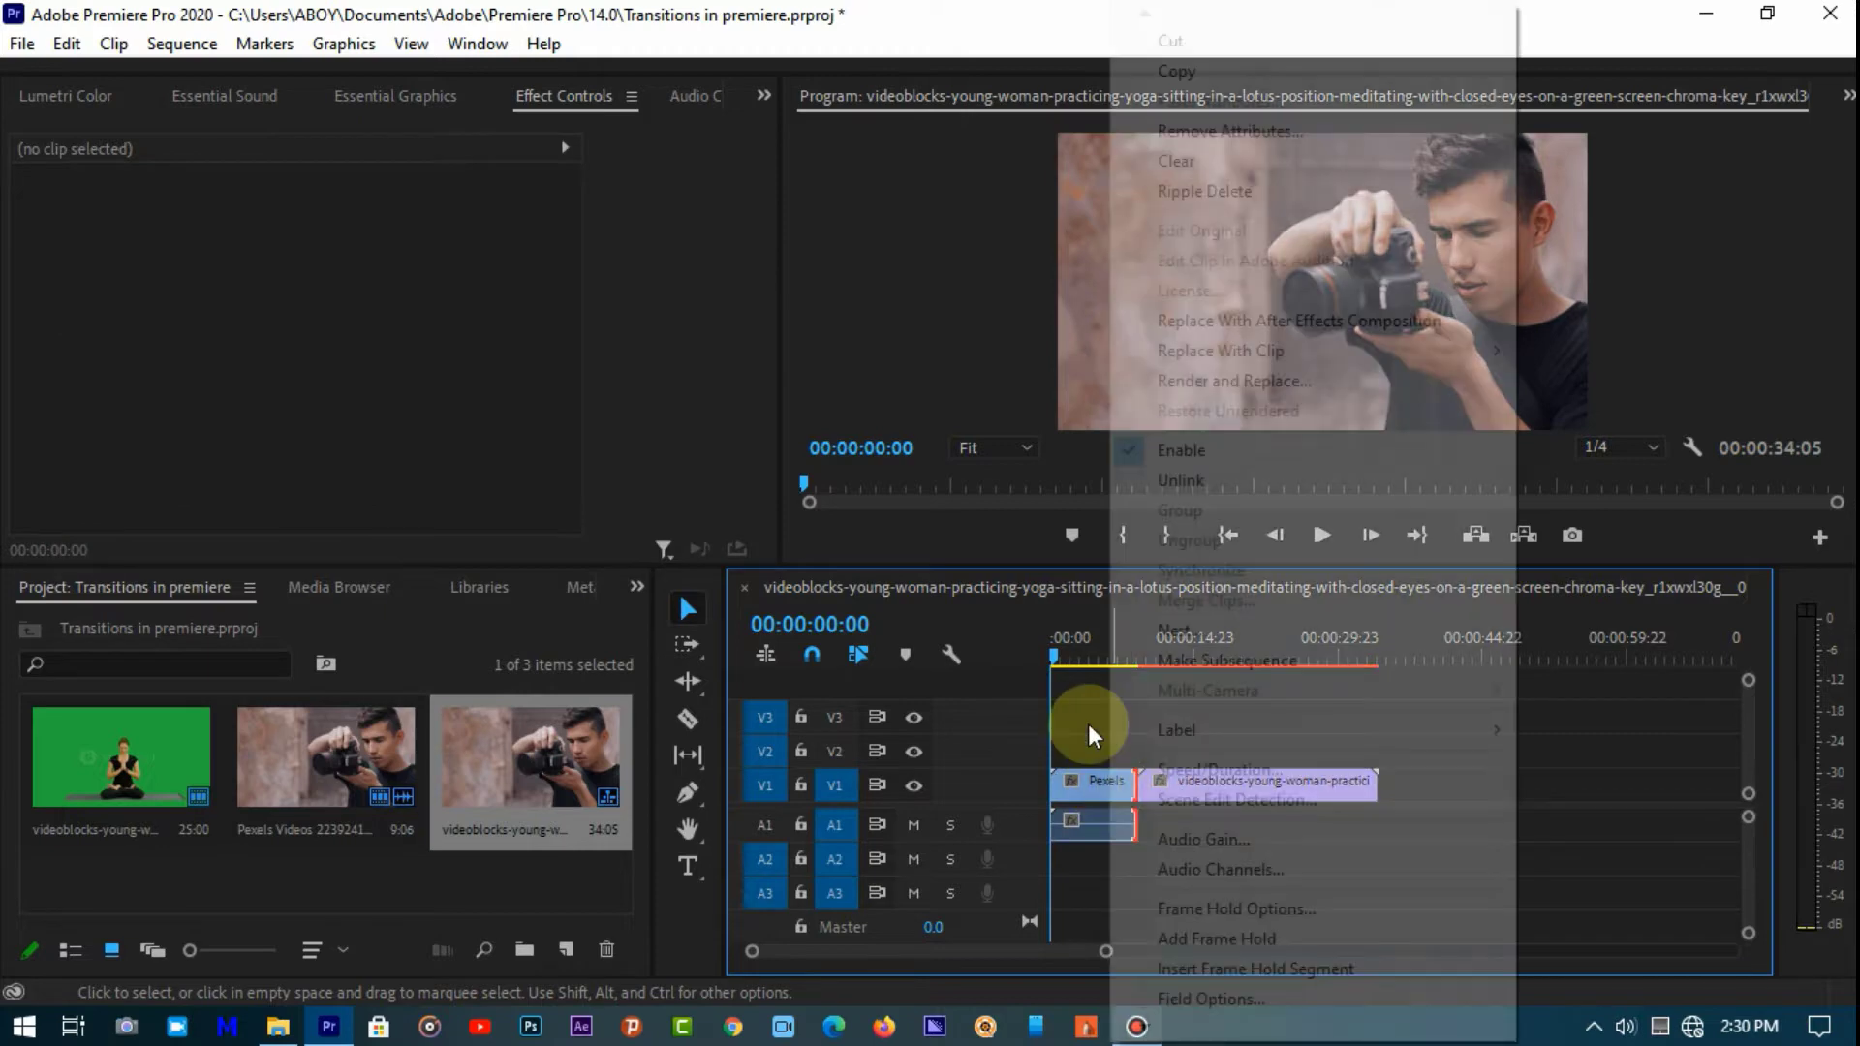
left_click(1181, 475)
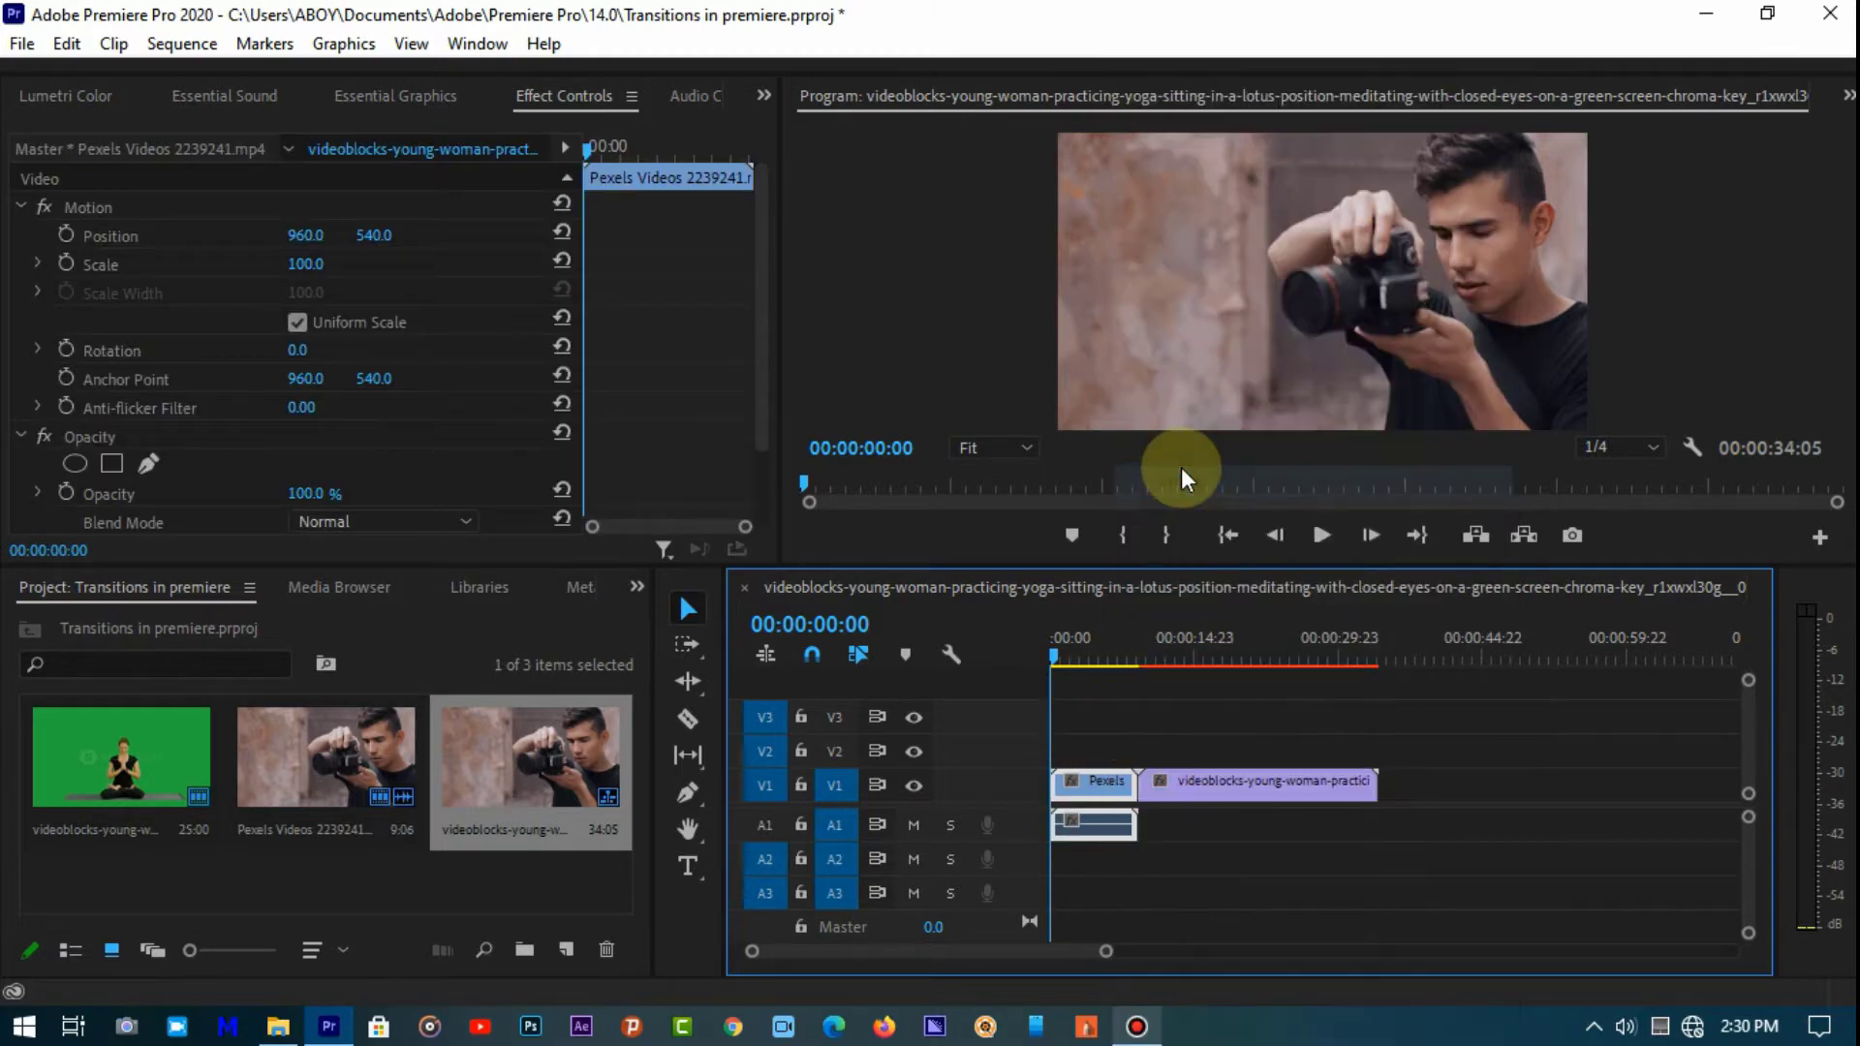
left_click(1097, 827)
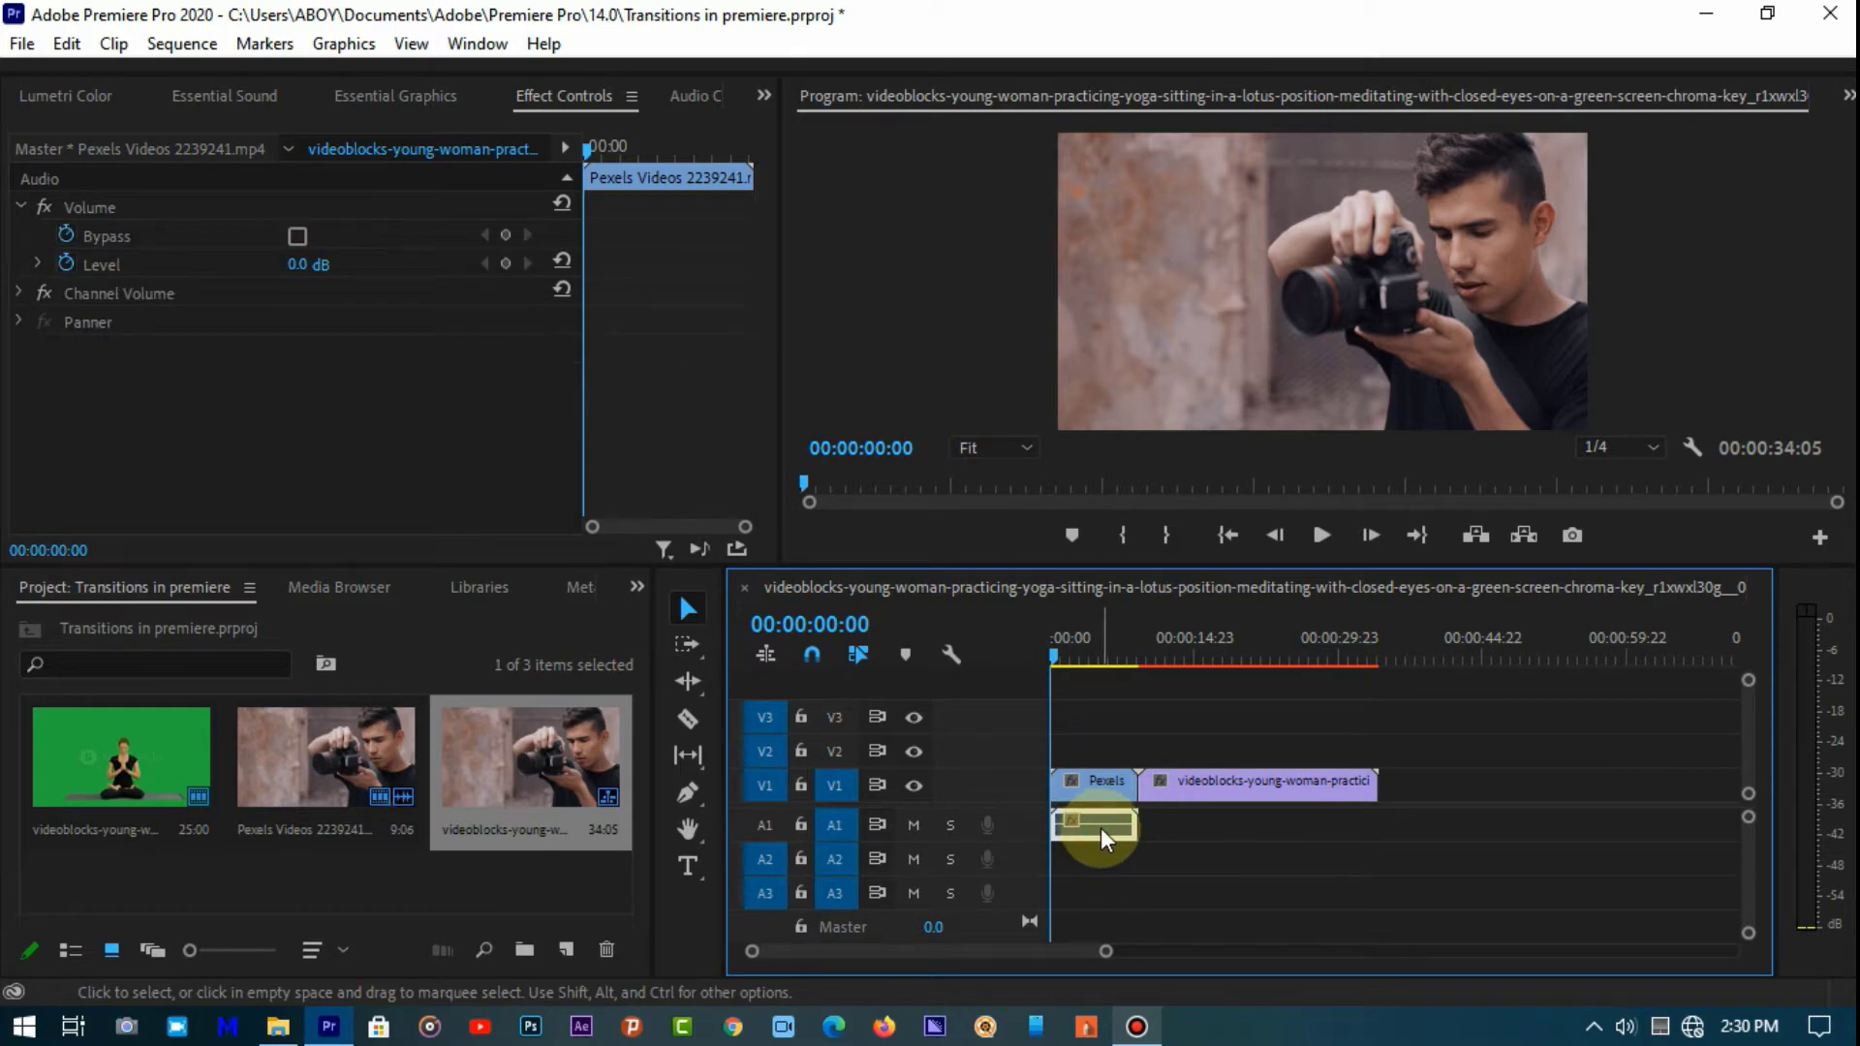
left_click(1101, 828, "shift")
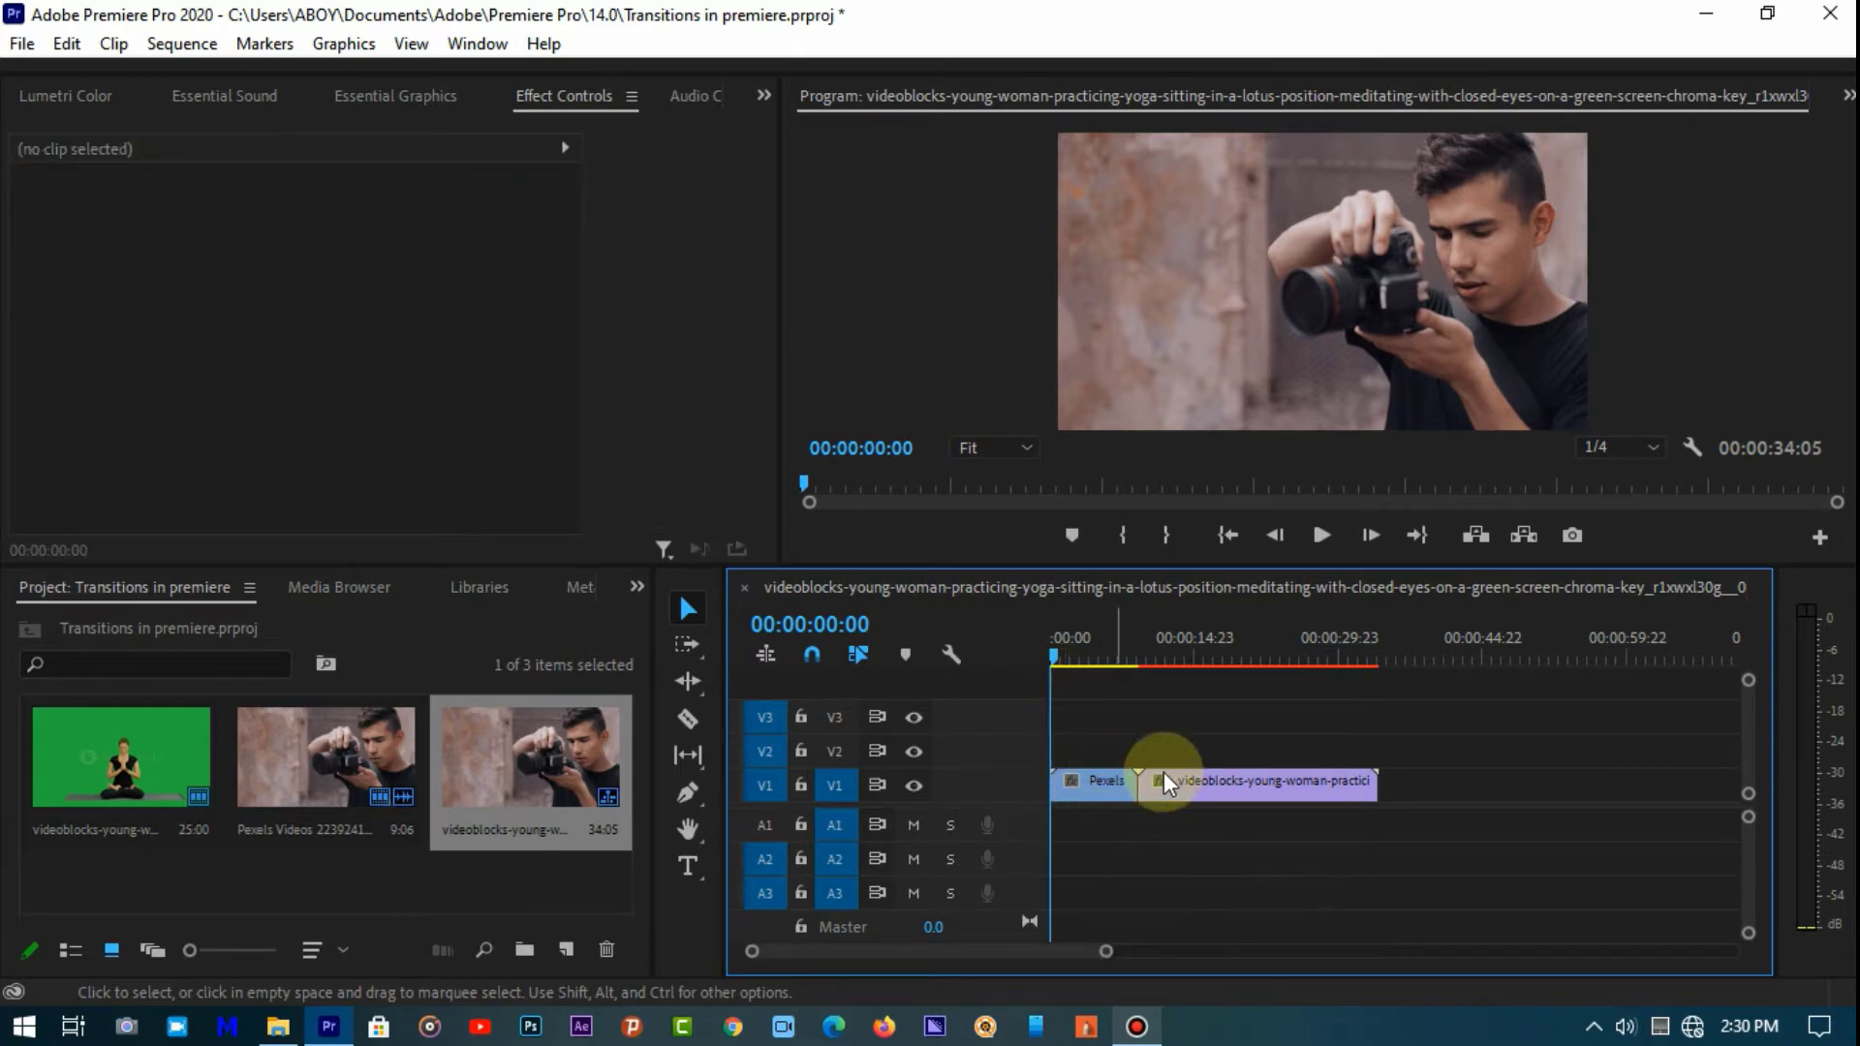
- Put the Pexels clip on V2 with the yoga clip starting beneath it at about 00:00:07:09, and split the Pexels clip there
left_click_drag(1103, 956, 1054, 949)
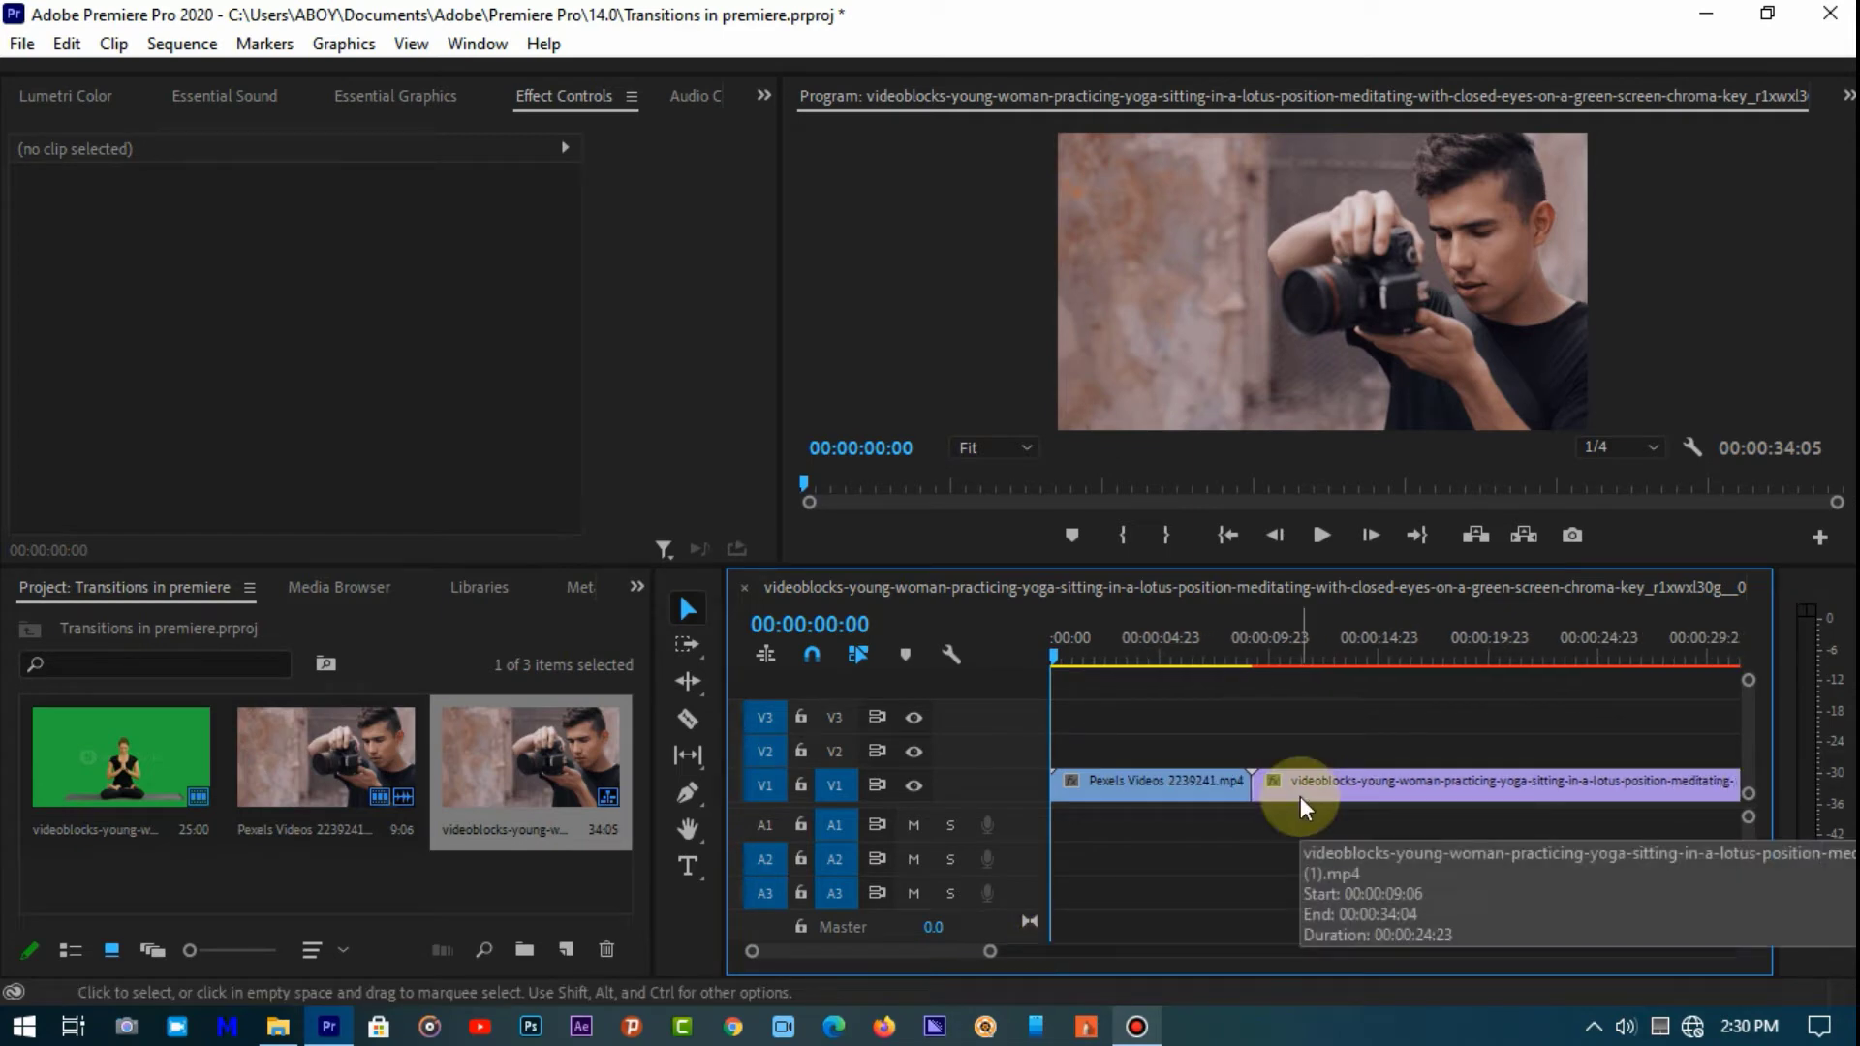
left_click(1211, 782)
mouse_move(1211, 782)
left_mouse_down()
mouse_move(1203, 765)
mouse_move(1281, 794)
mouse_move(1247, 790)
left_mouse_up()
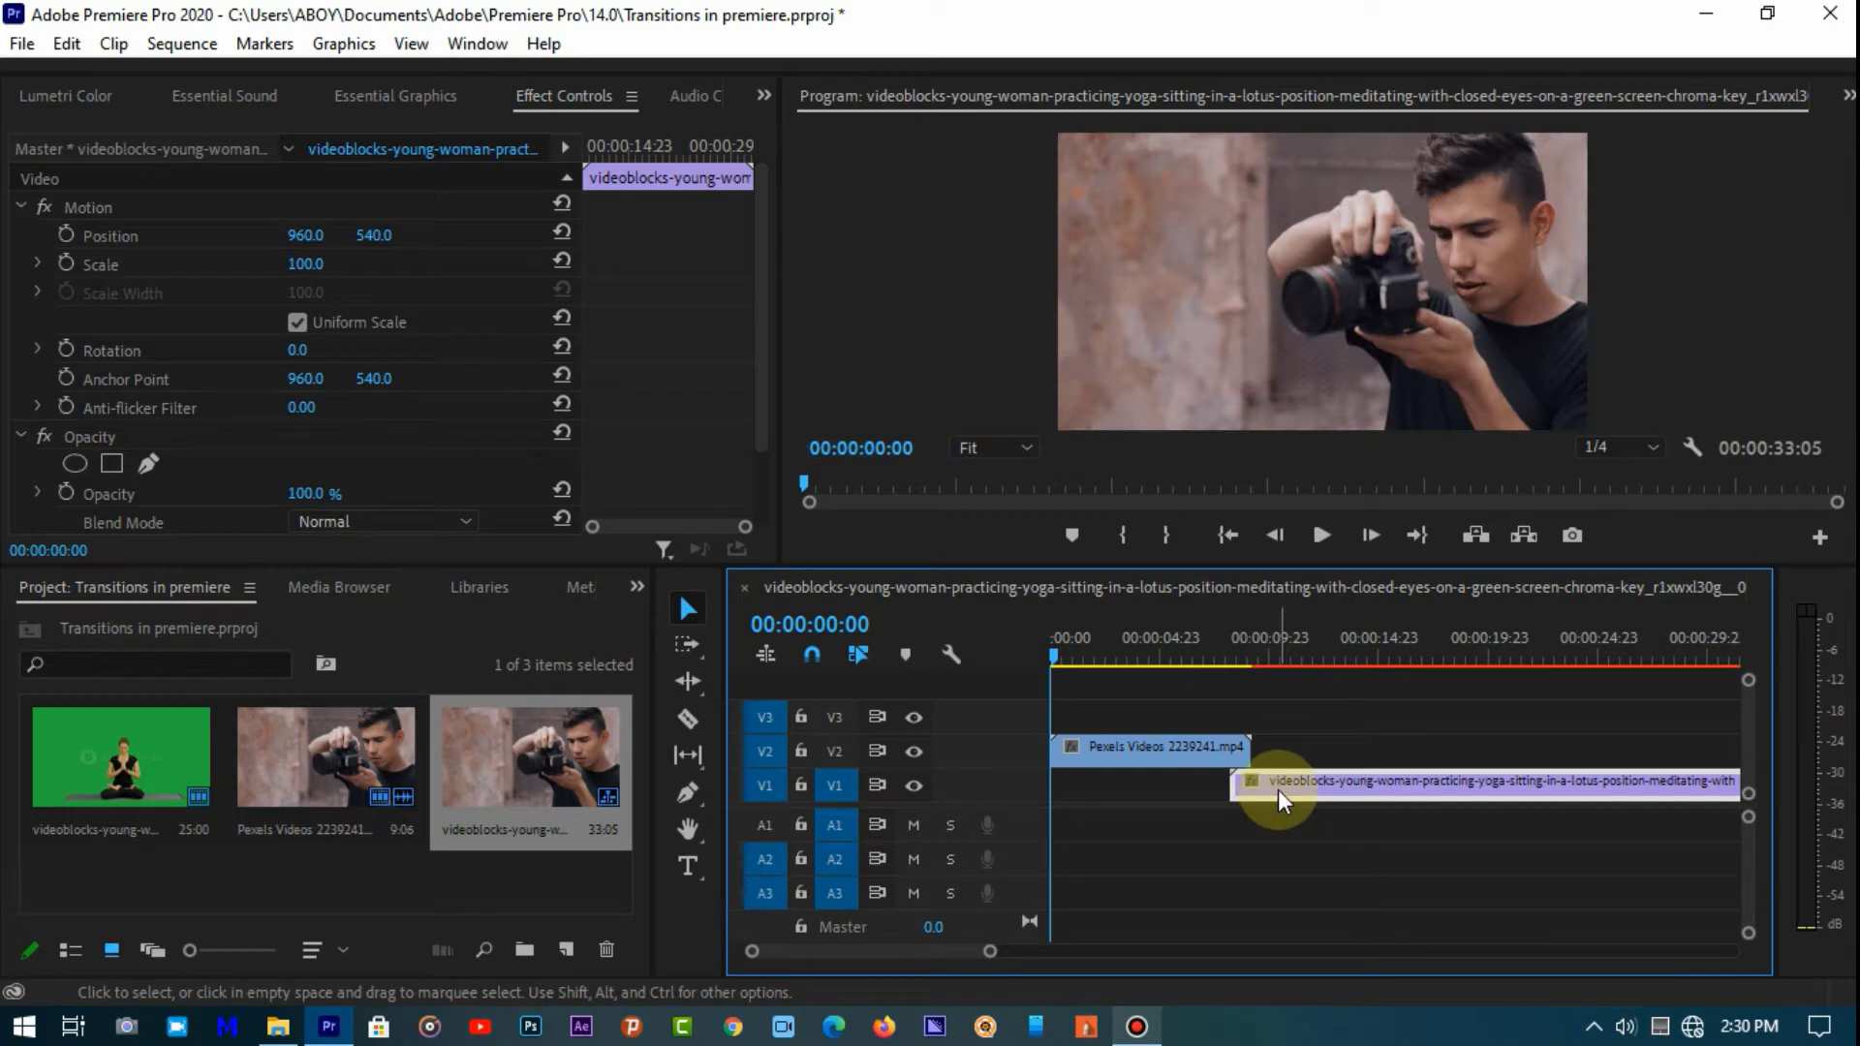
left_click(1282, 787)
left_click_drag(1283, 787, 1263, 788)
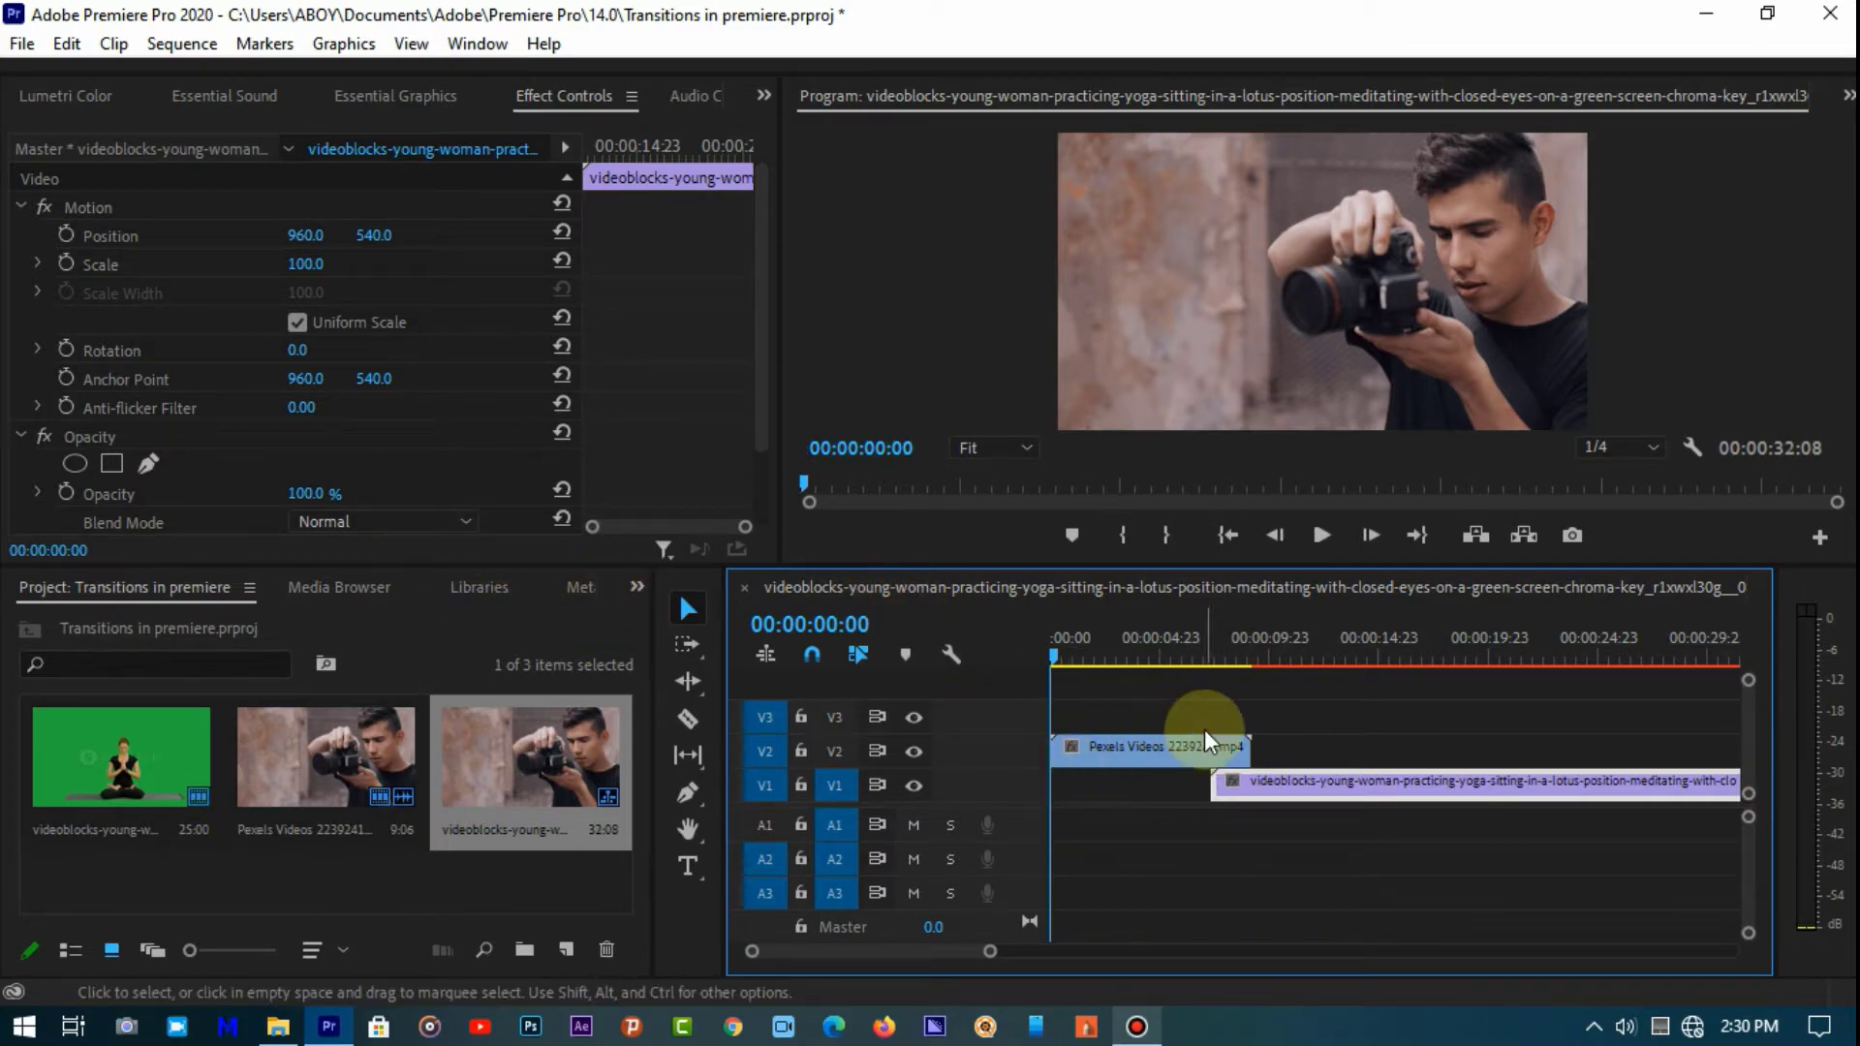
key("c")
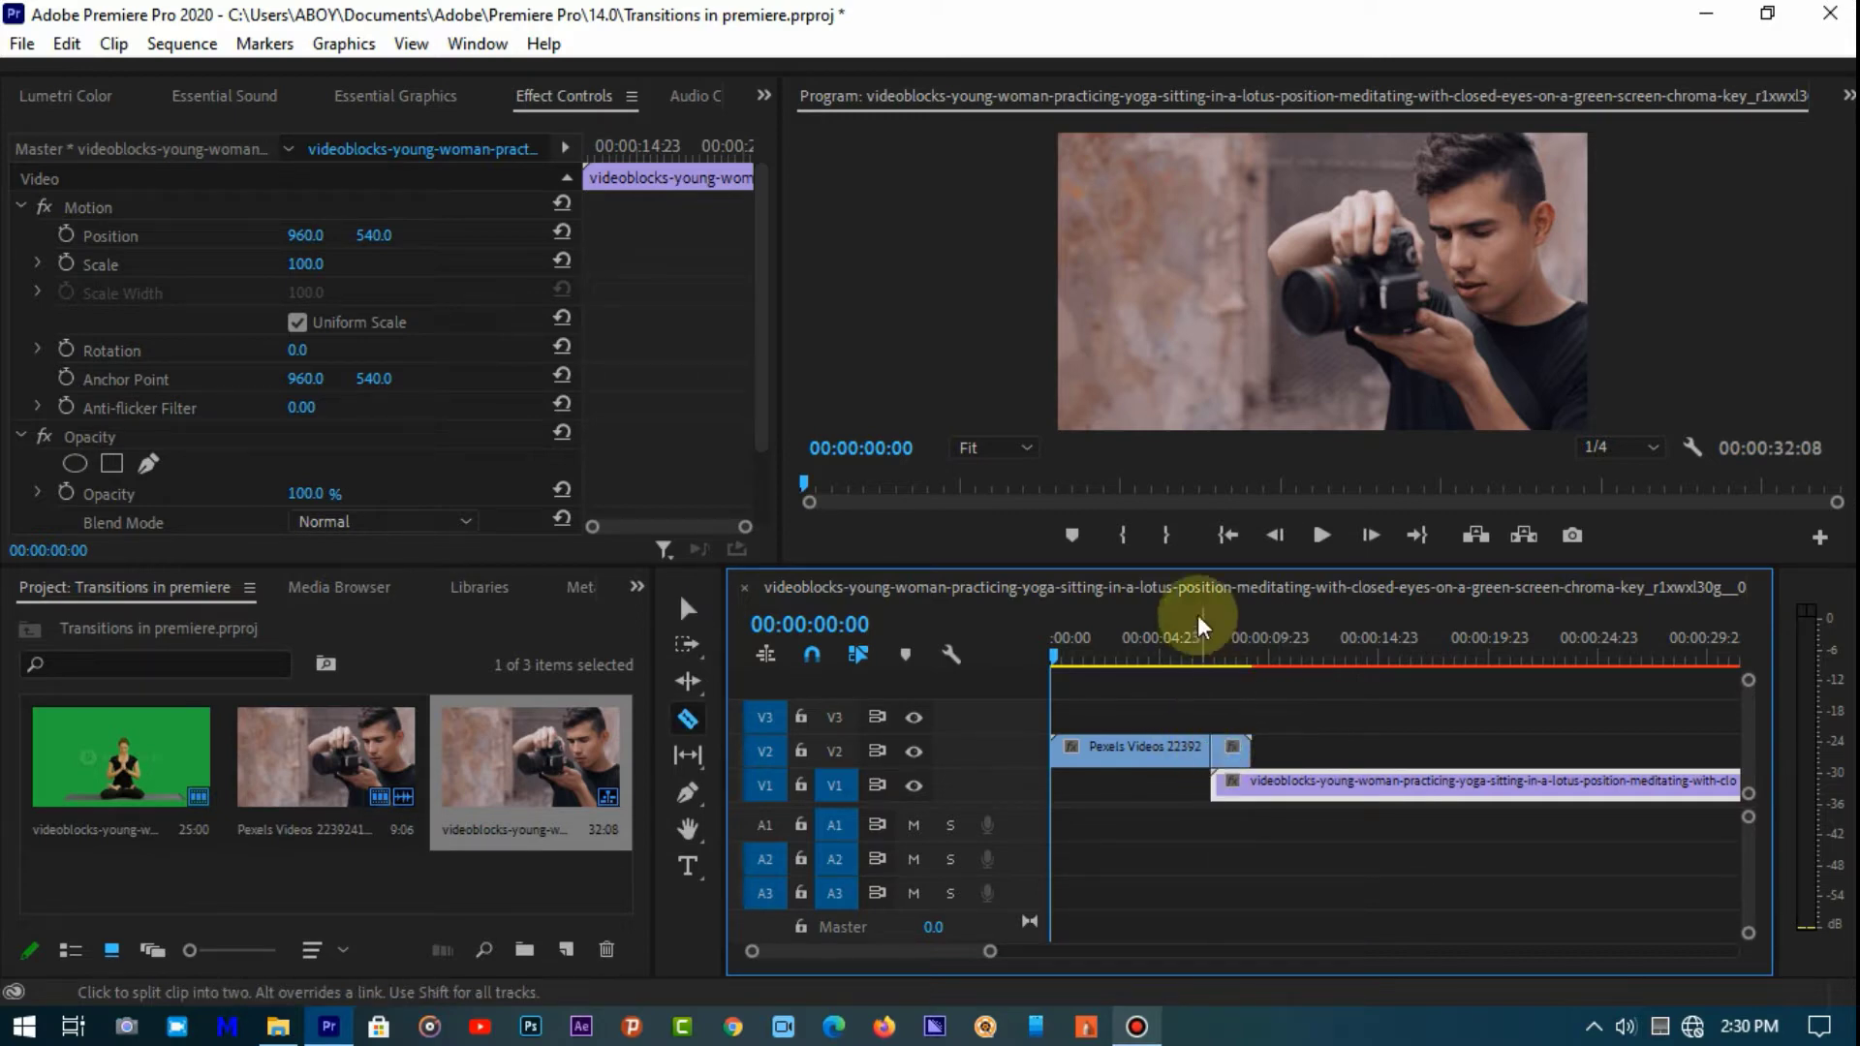
left_click(1215, 746)
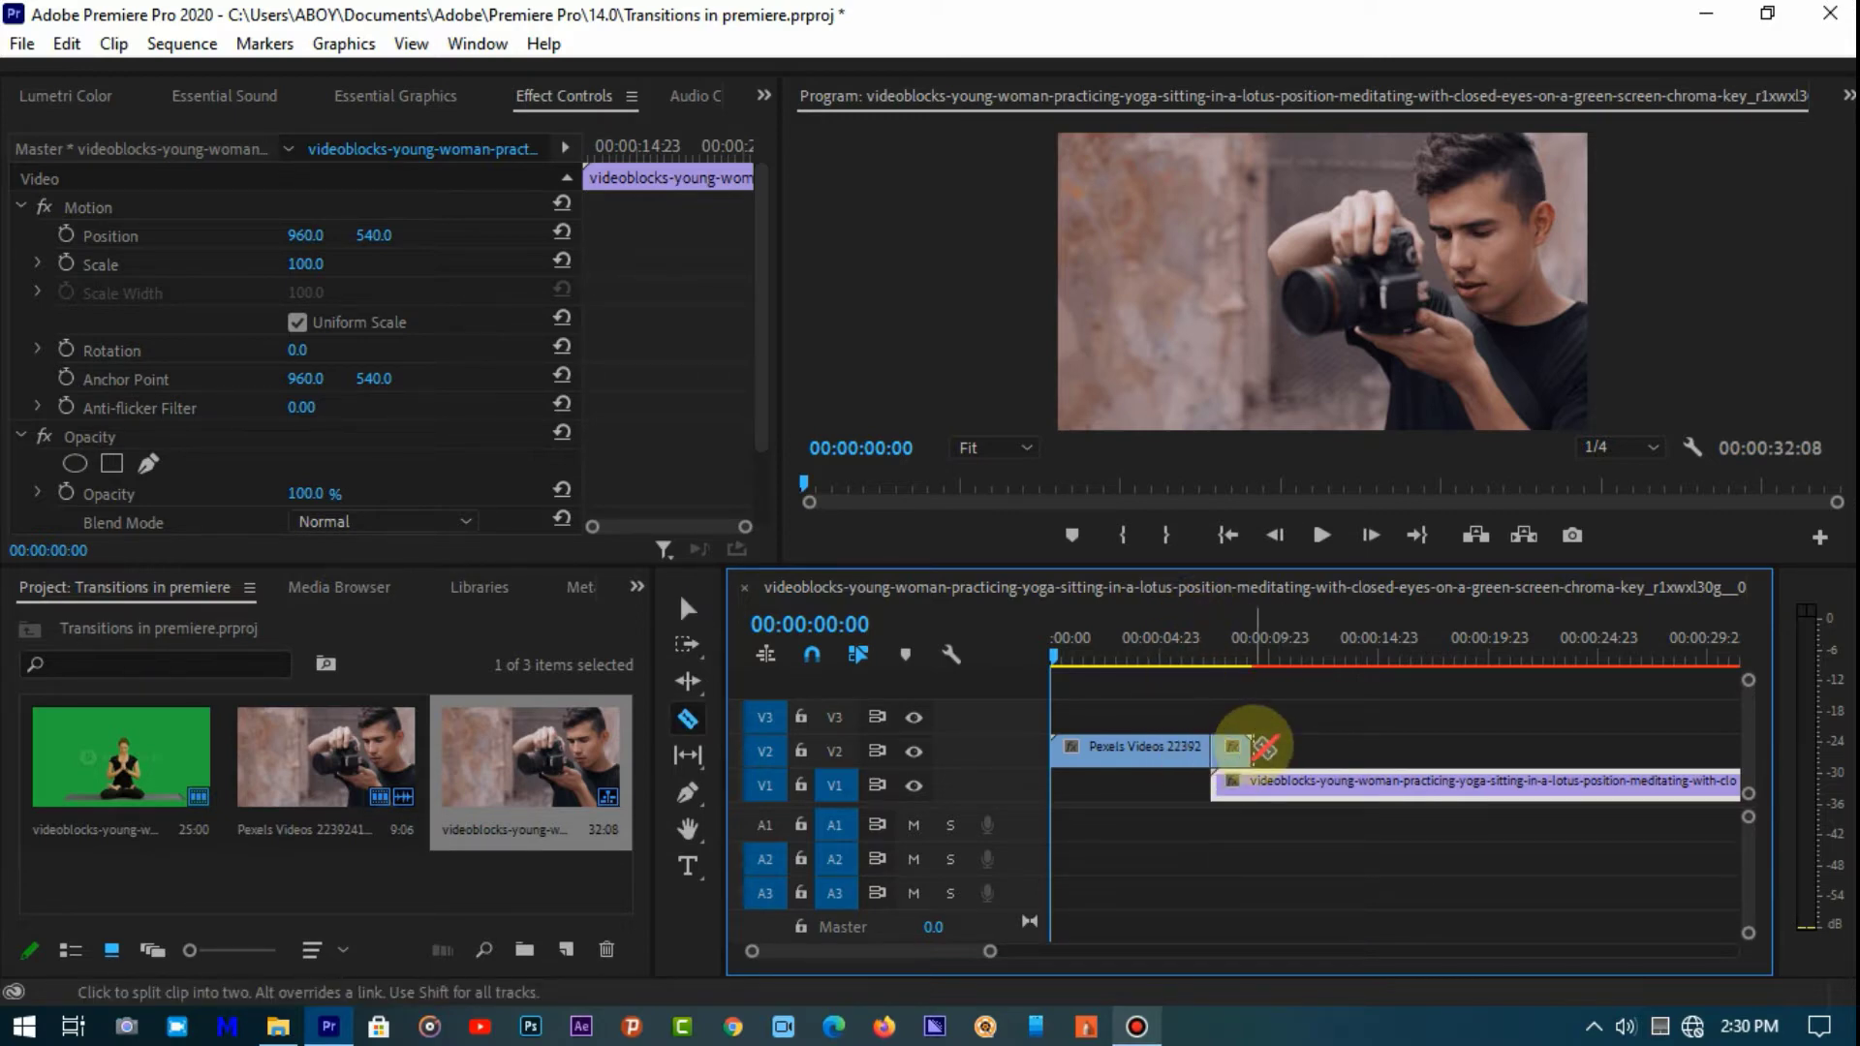
- Find the Wave Warp video effect and apply it to the short end piece of the Pexels clip on V2
left_click(638, 589)
left_click(649, 775)
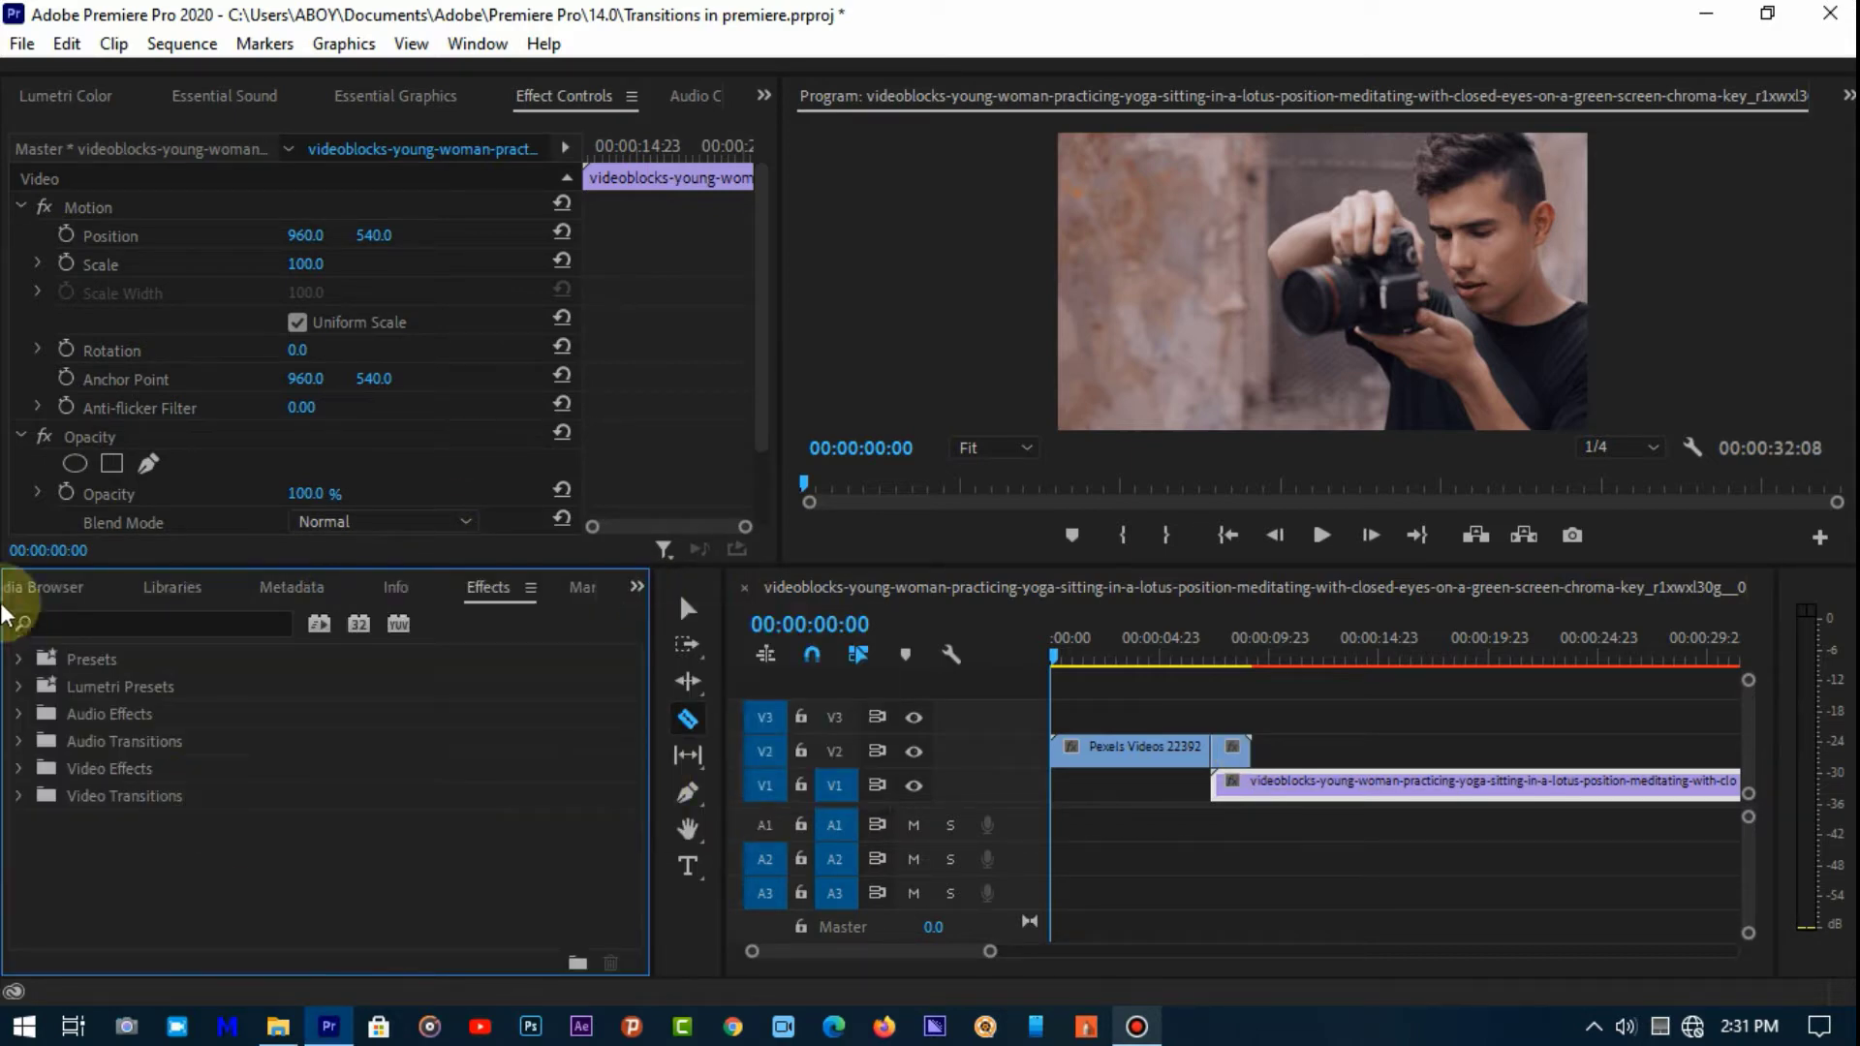
left_click(83, 627)
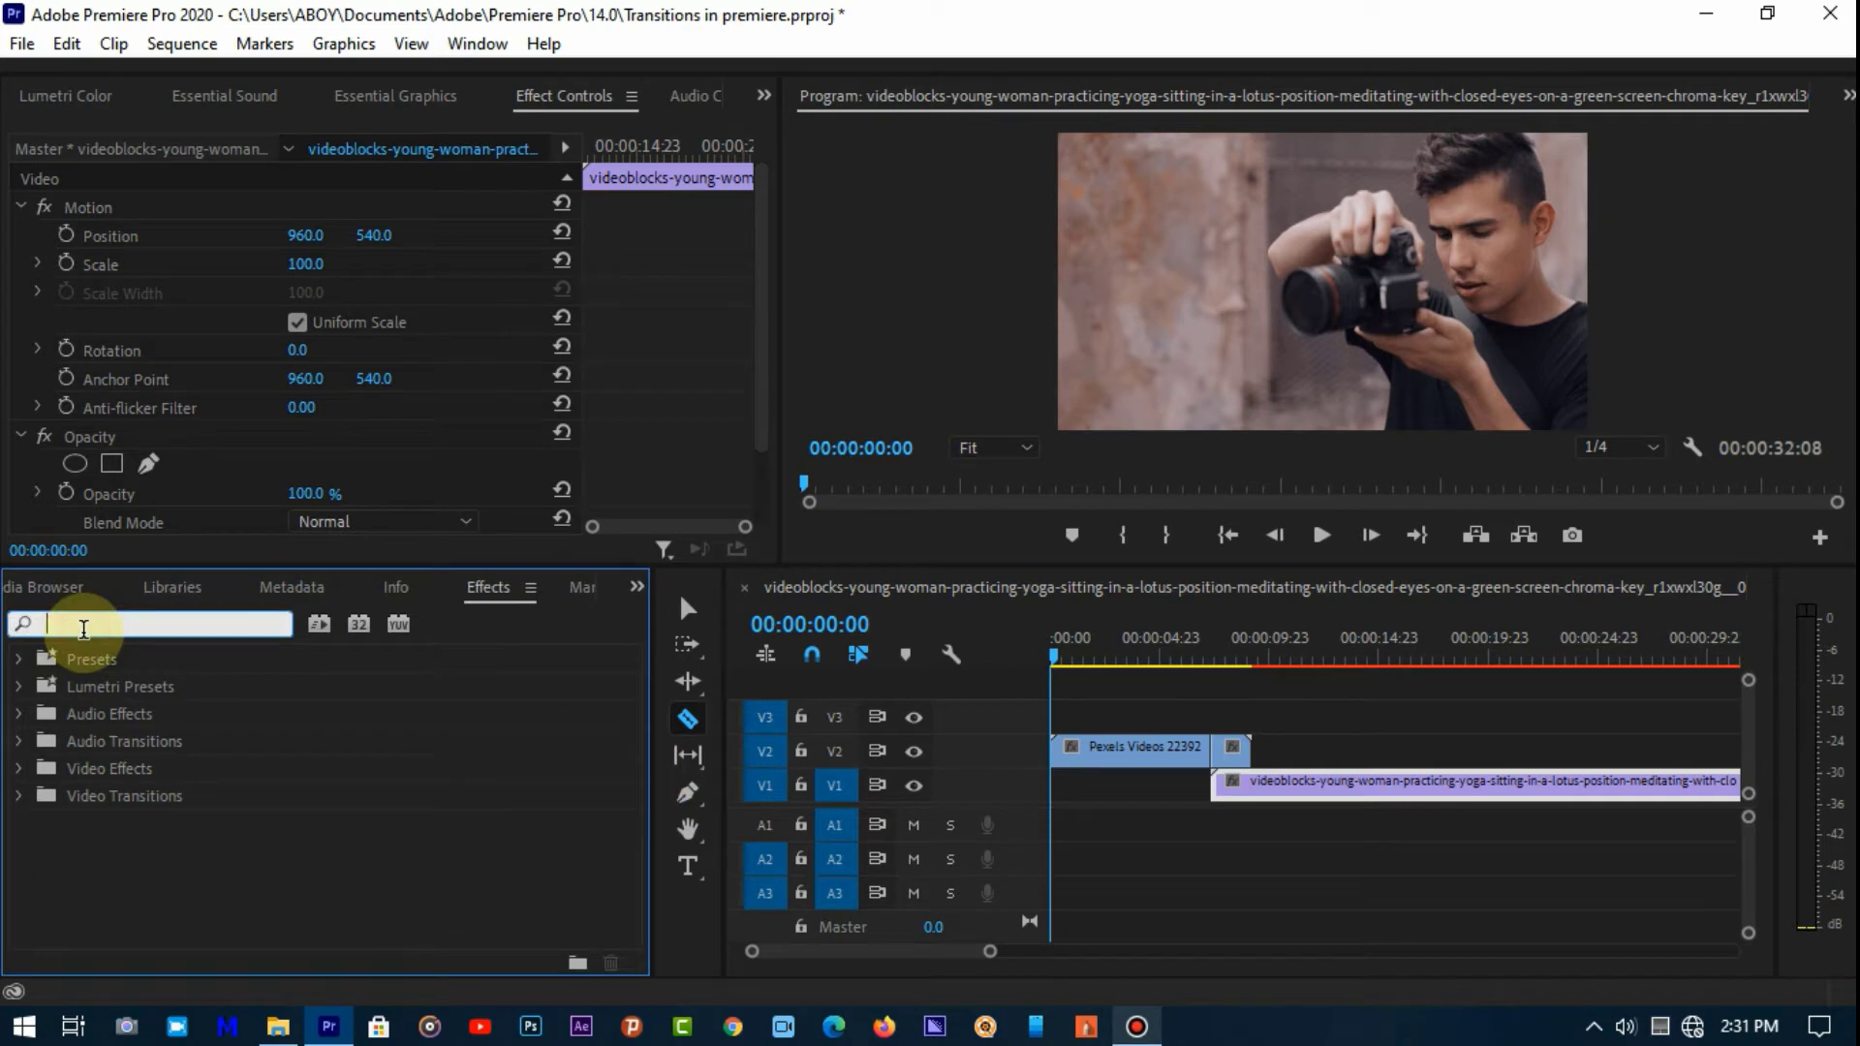
type("wa")
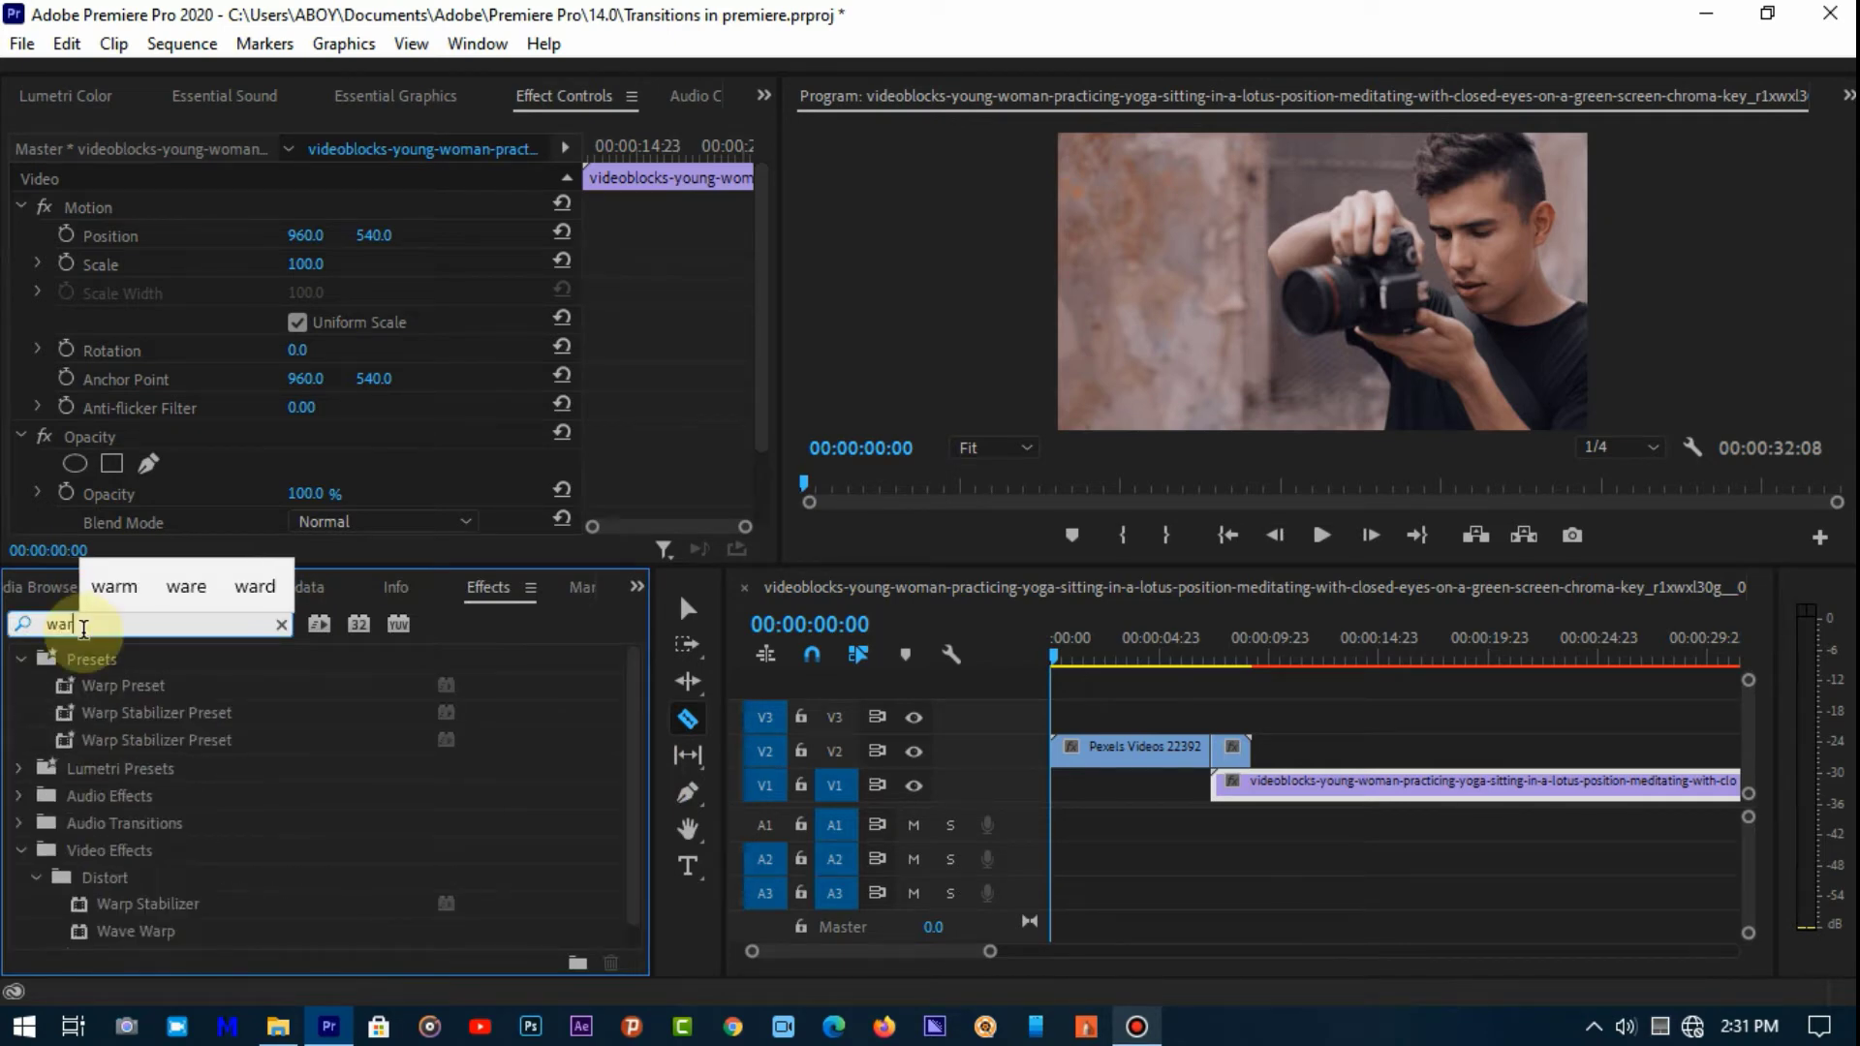
key("BackSpace")
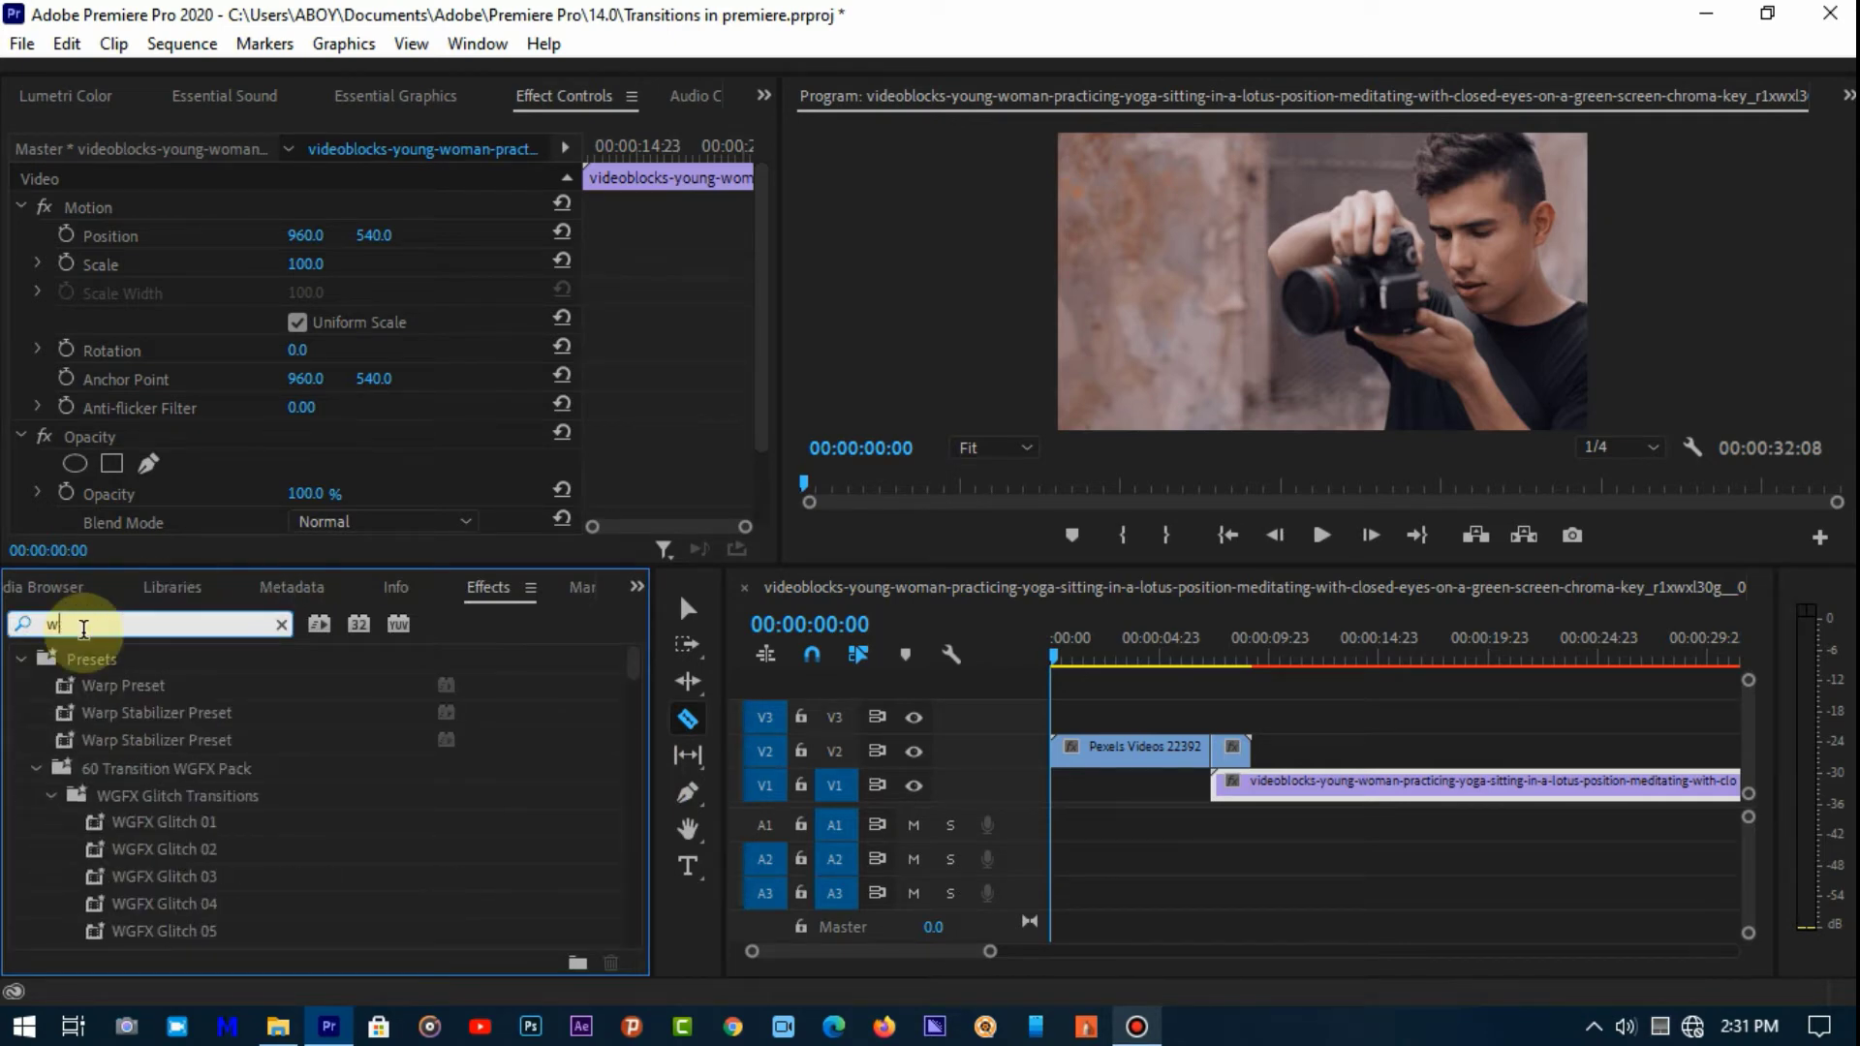
type("ave")
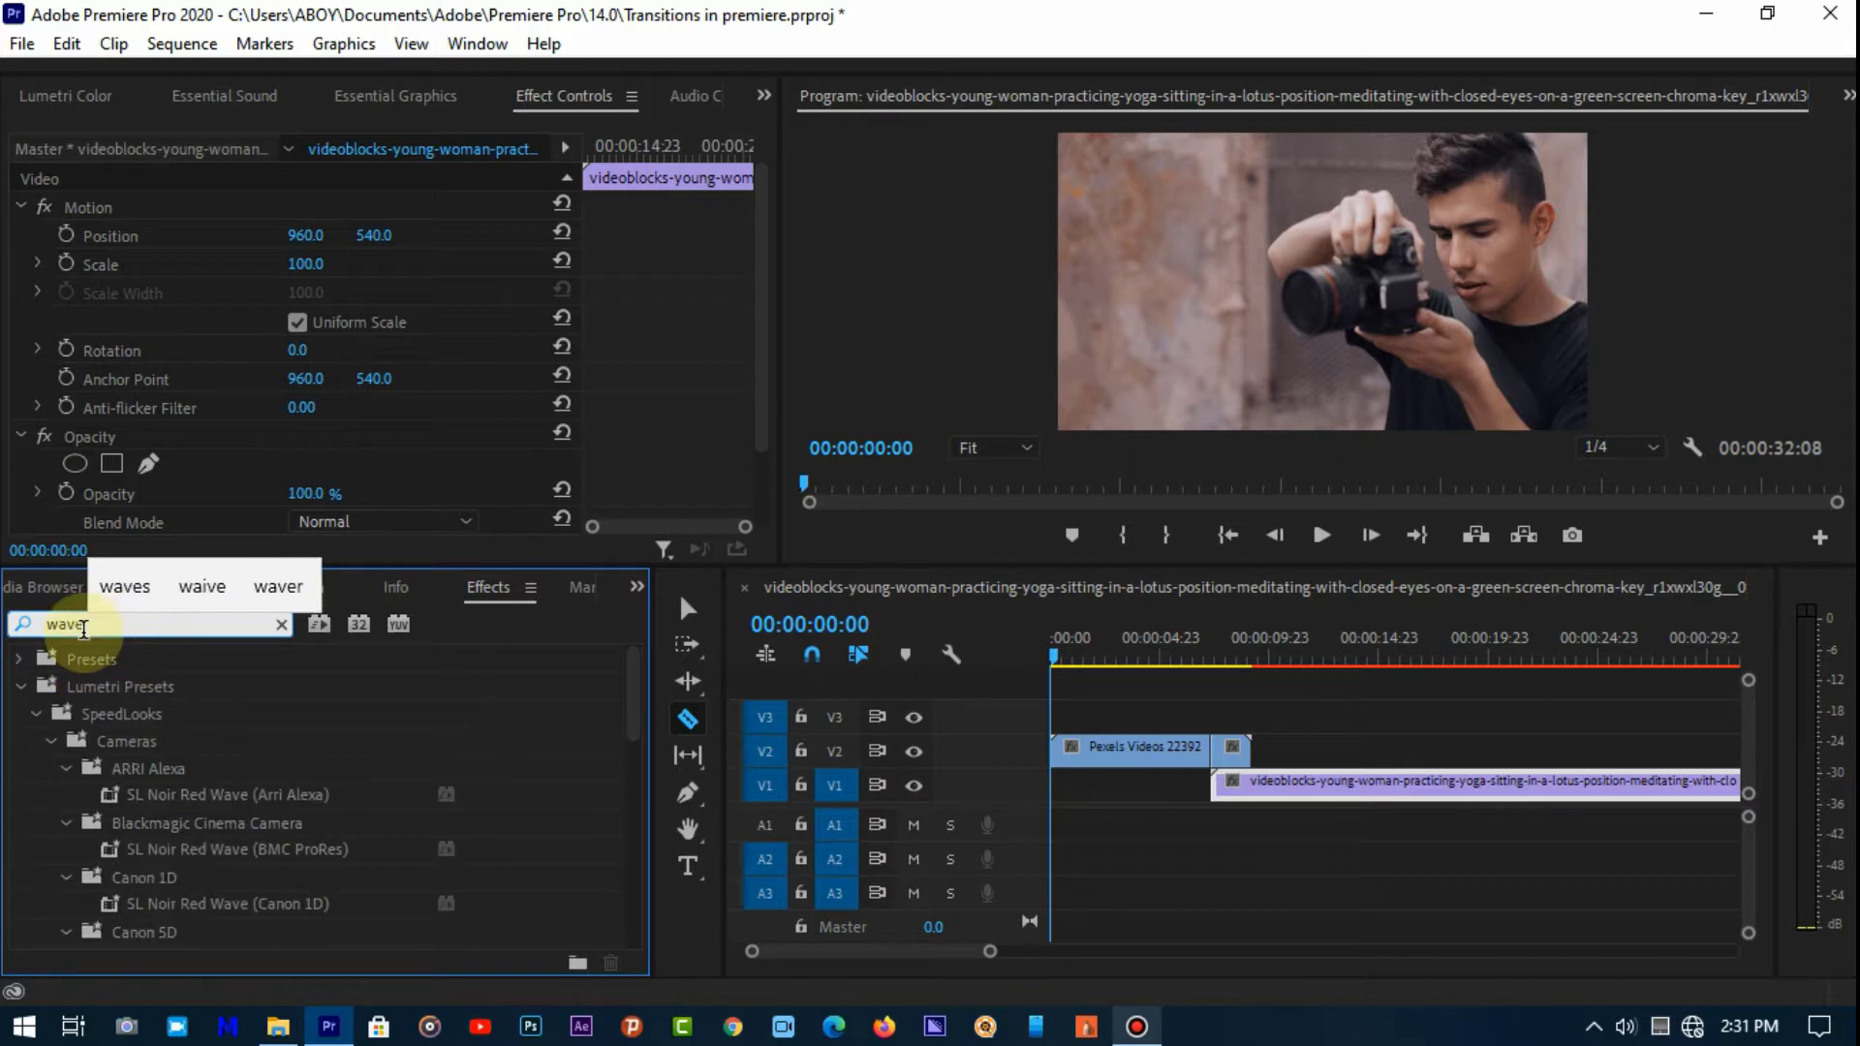
scroll(141, 870, "down", 5)
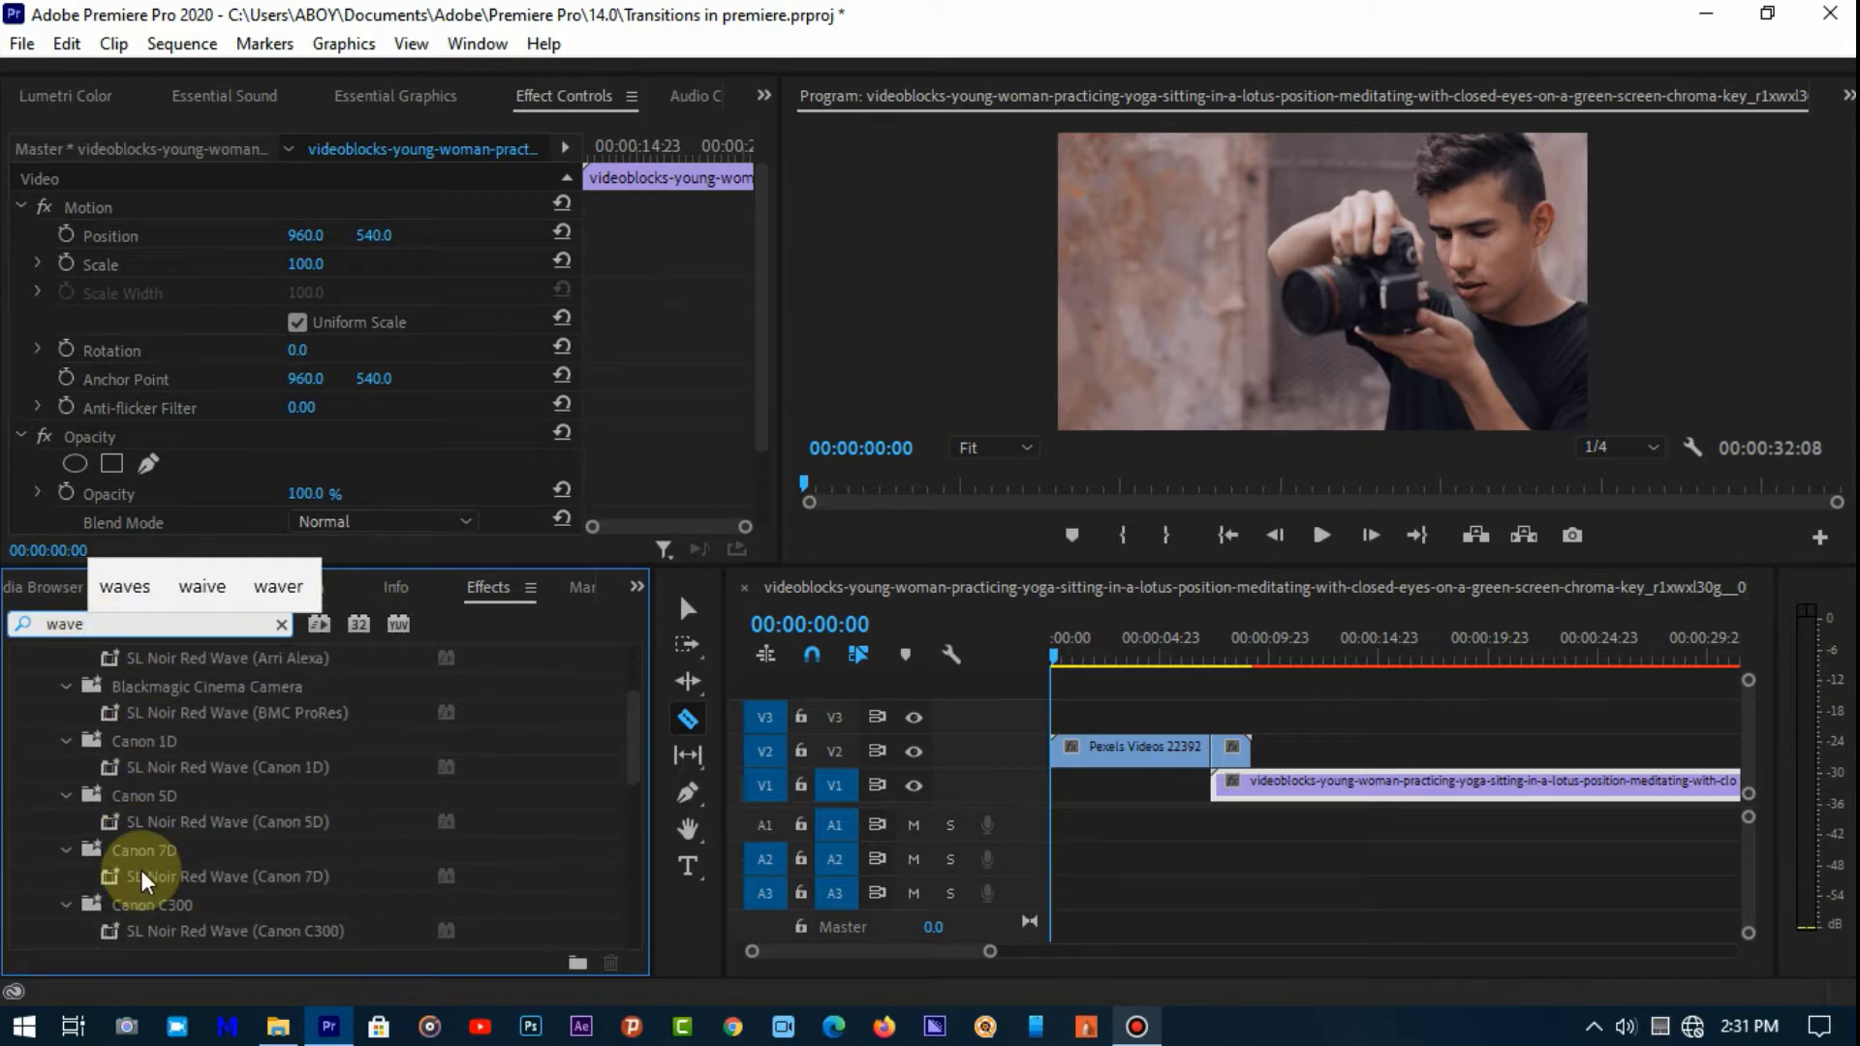
type("wa")
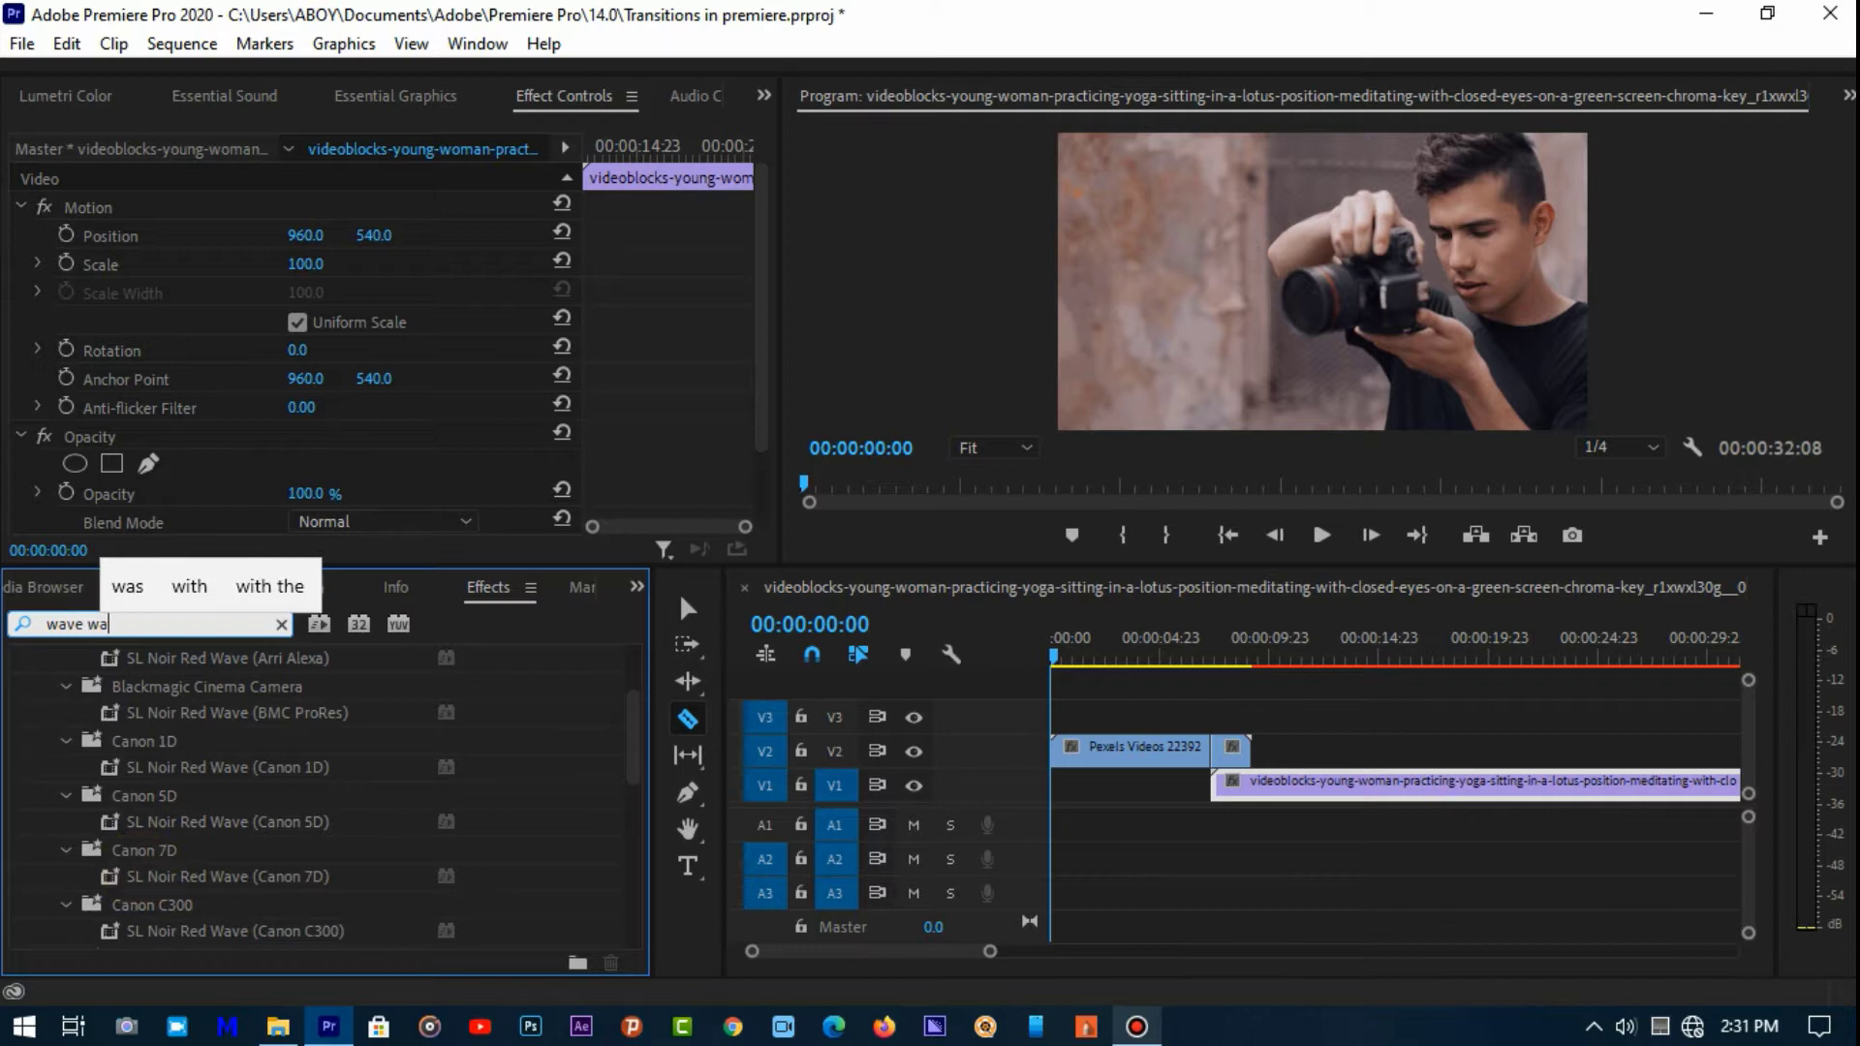
type("r")
left_click(213, 822)
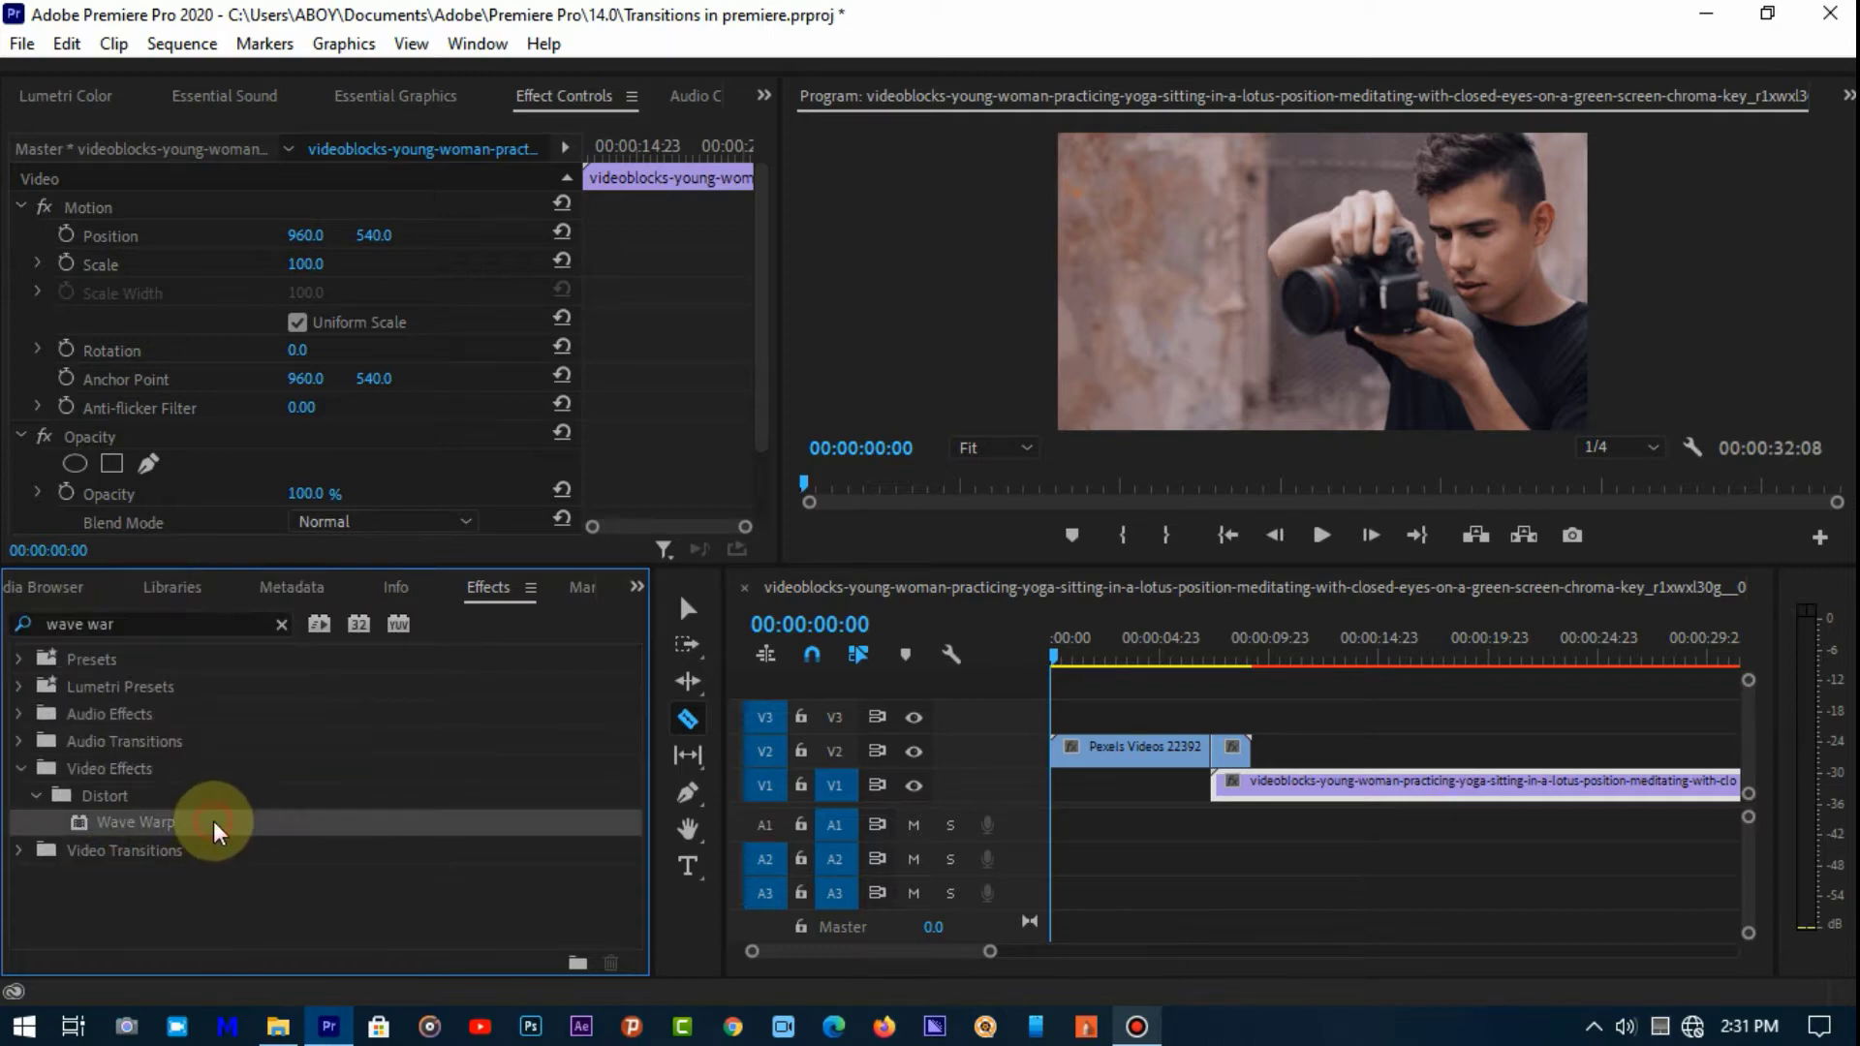
left_click_drag(213, 822, 1235, 754)
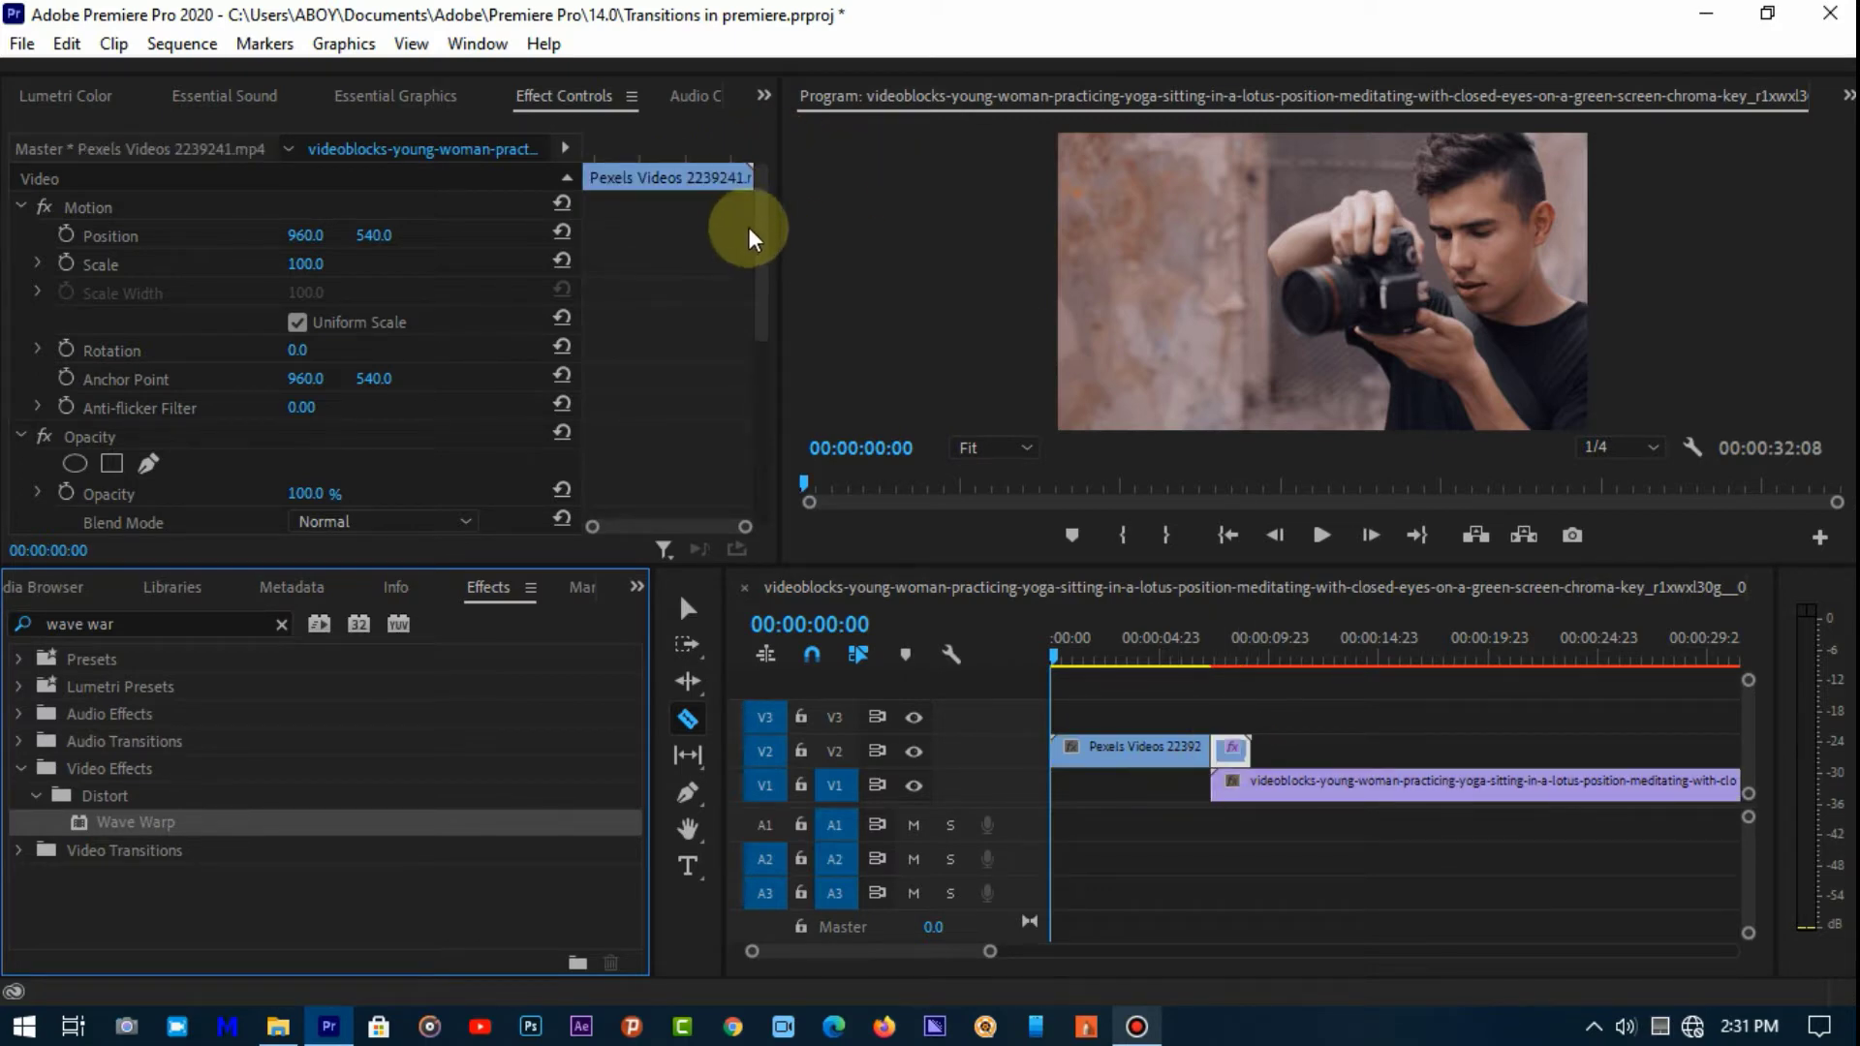
- Add an opacity keyframe of 0% near the end of the short Pexels piece, at 00:00:09:04
left_click_drag(760, 224, 736, 544)
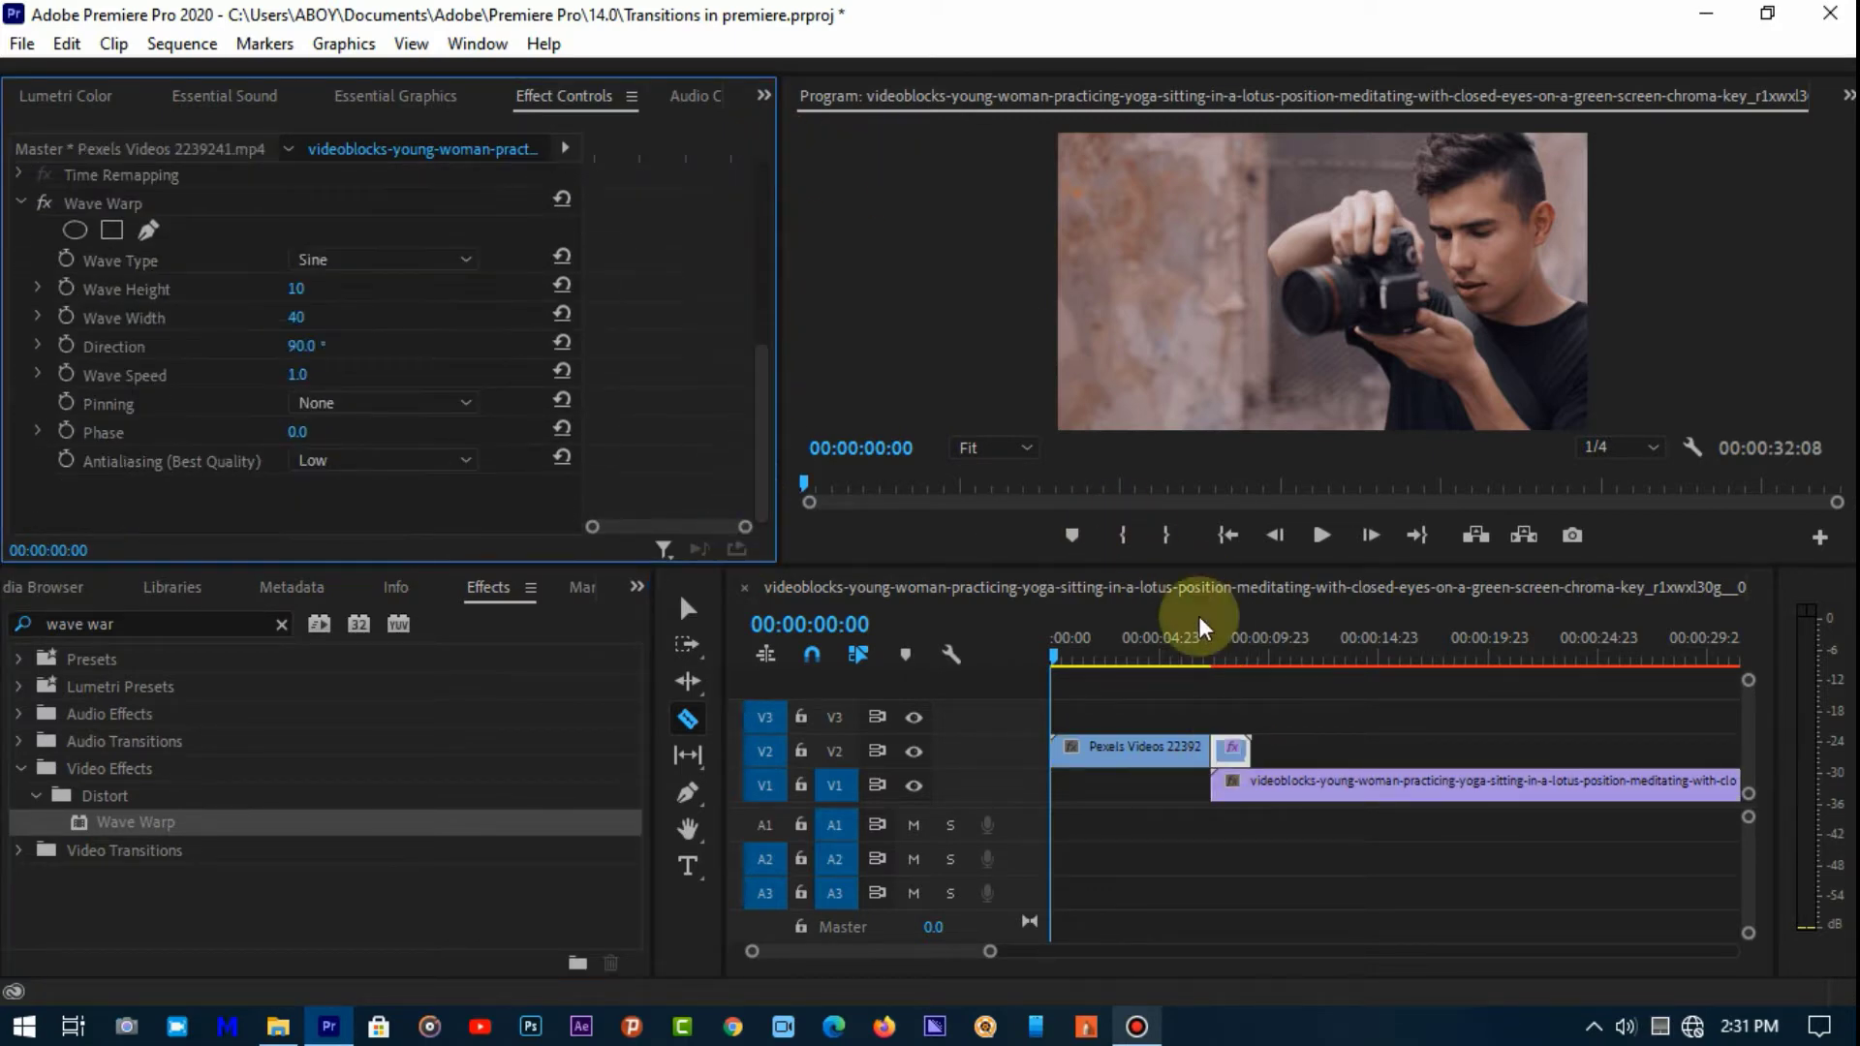
left_click(1213, 655)
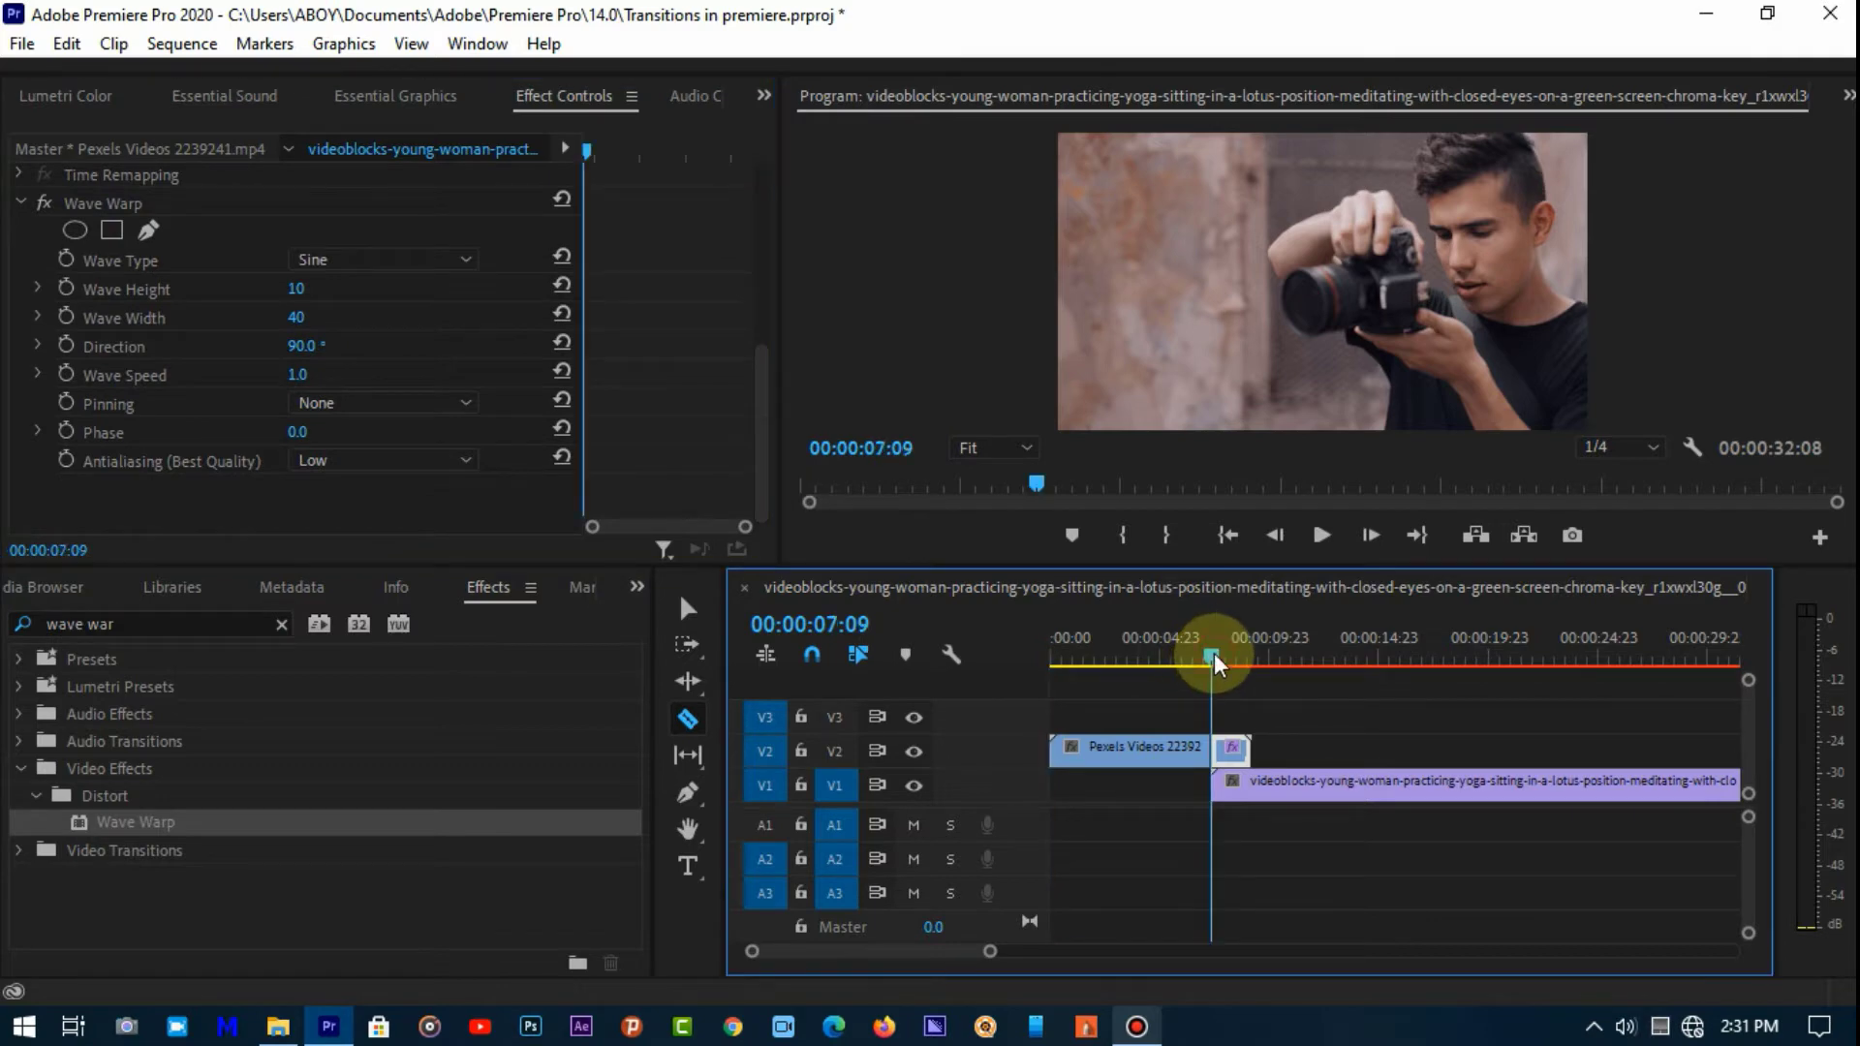
left_click(1232, 641)
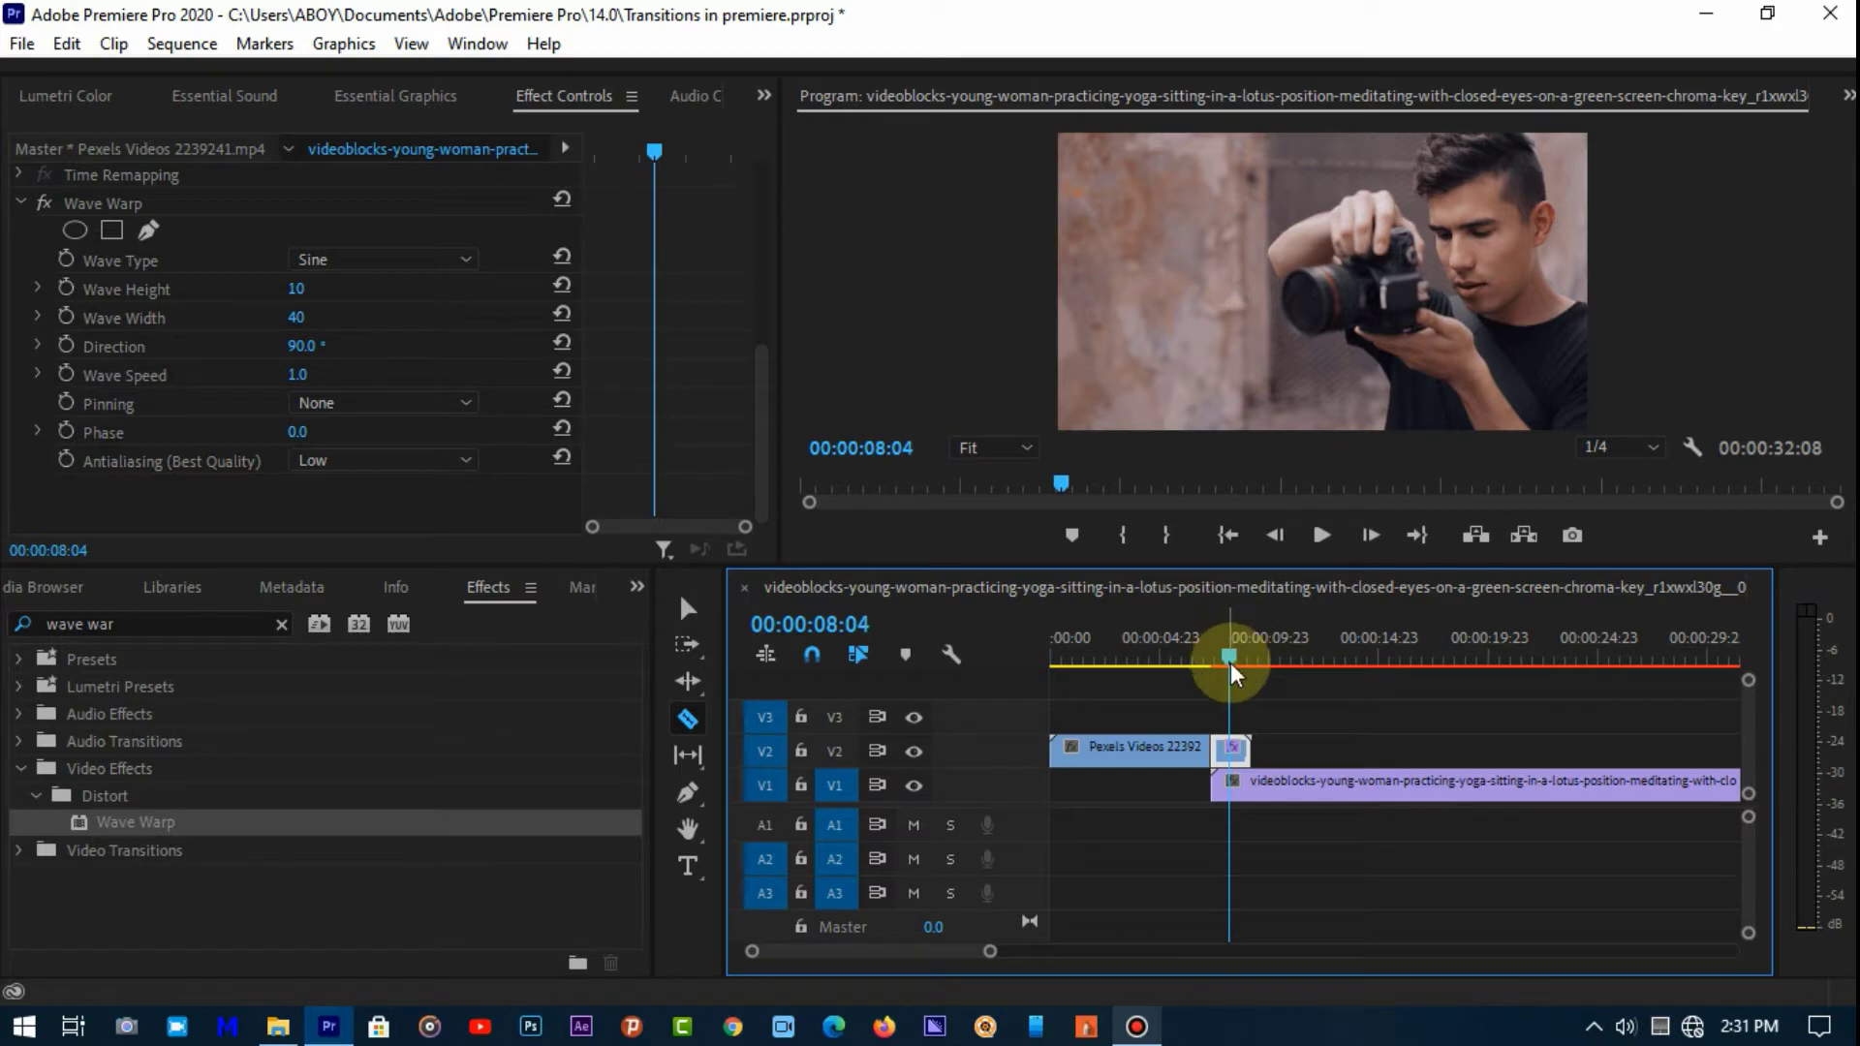
left_click_drag(1231, 662, 1252, 671)
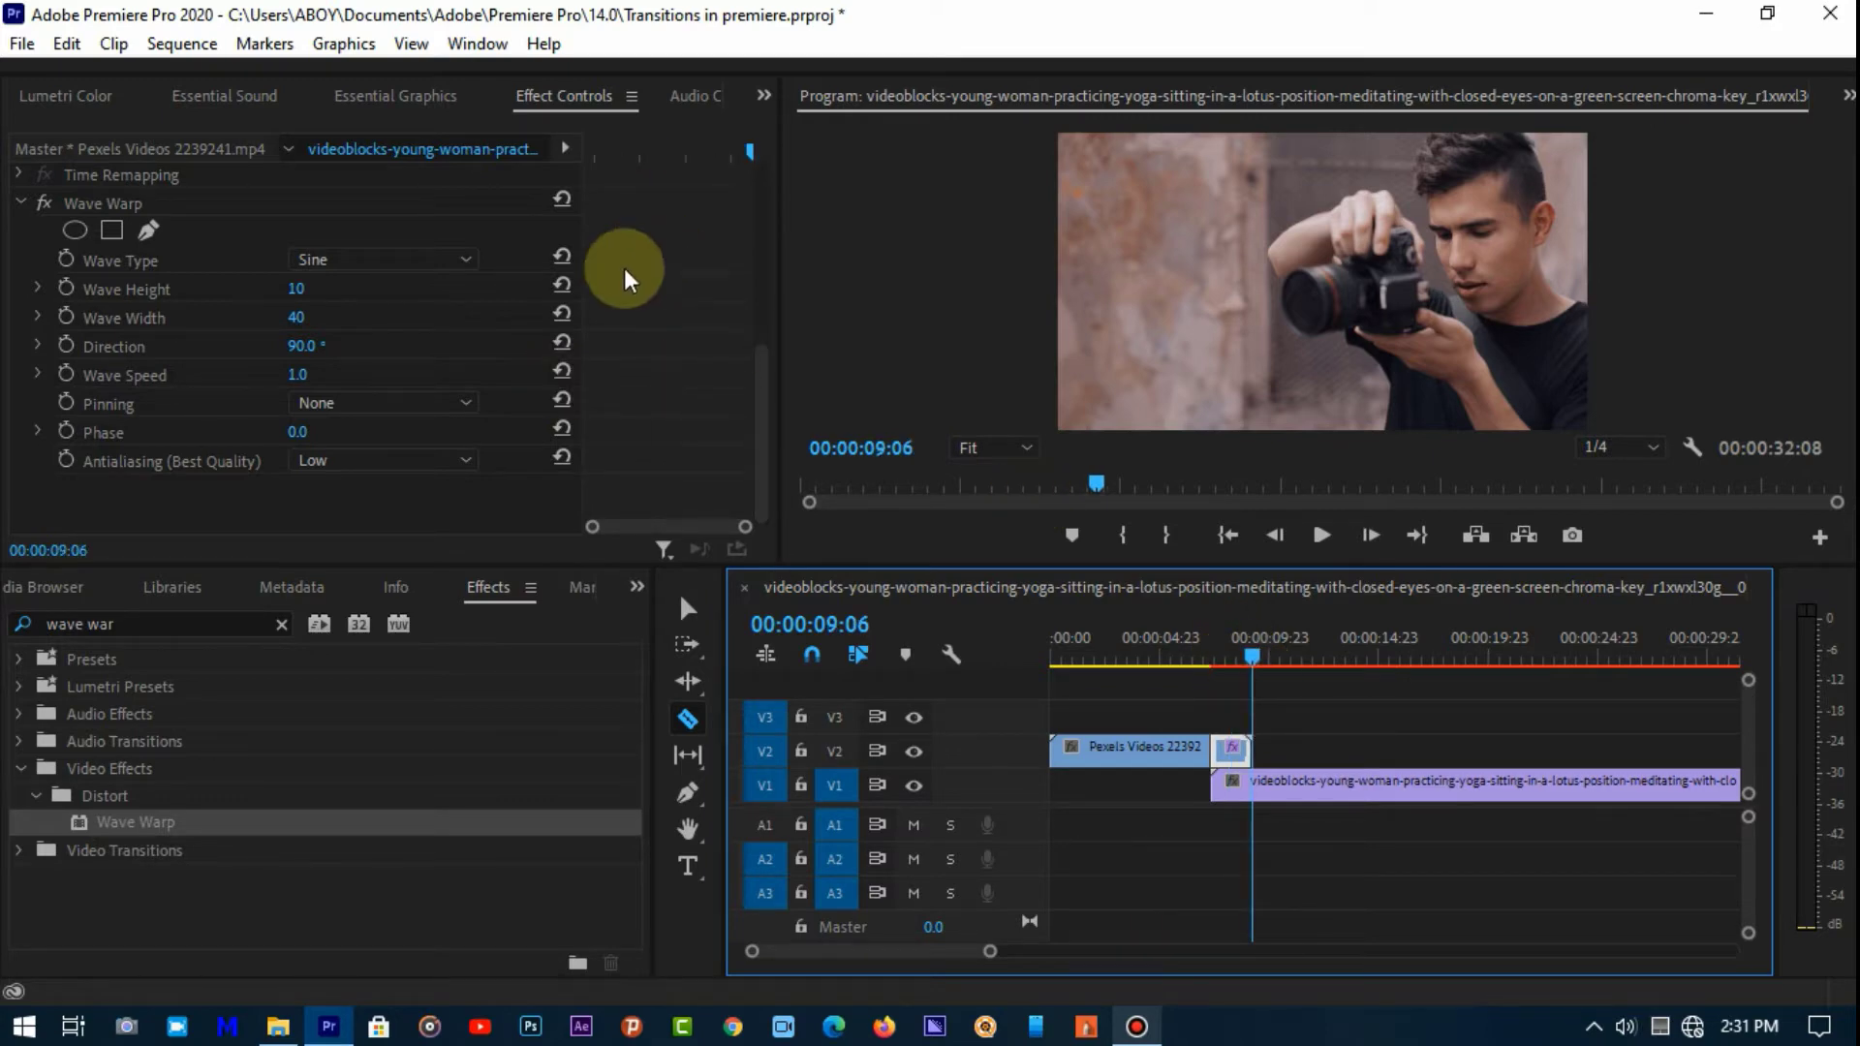
scroll(519, 318, "up", 5)
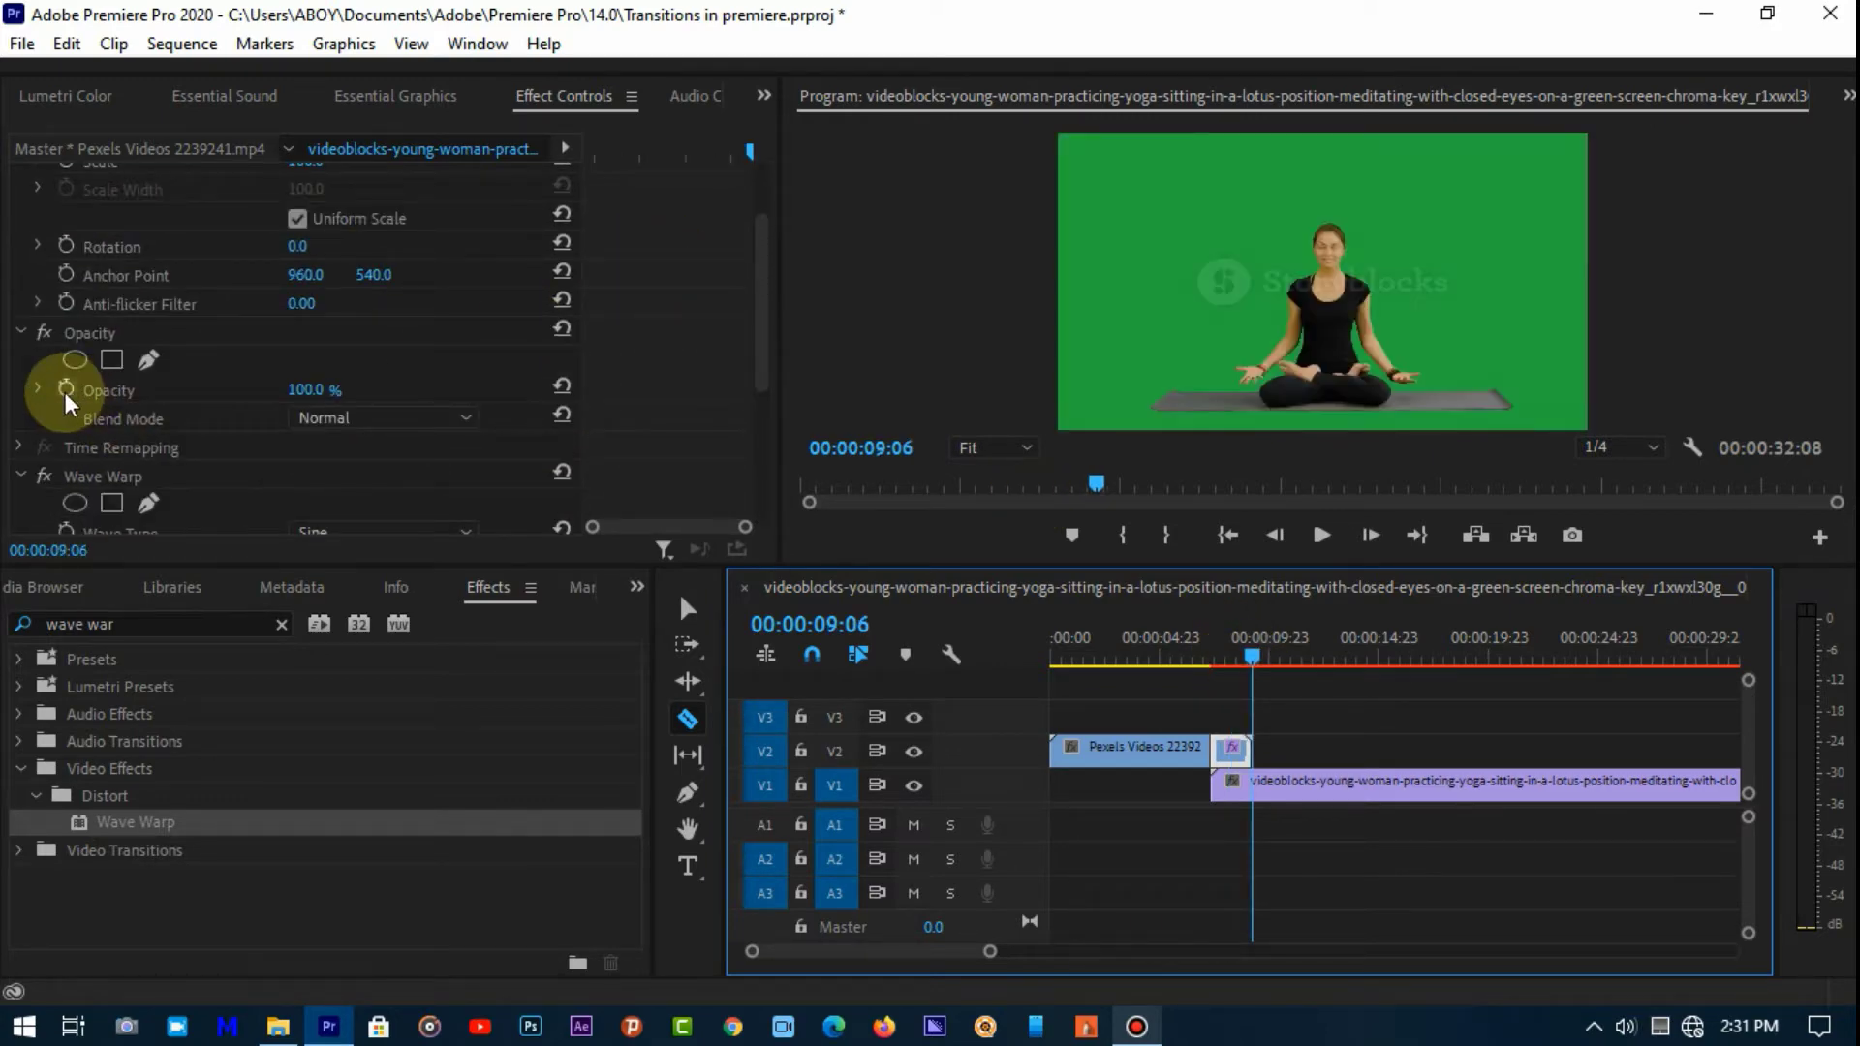
left_click(1246, 661)
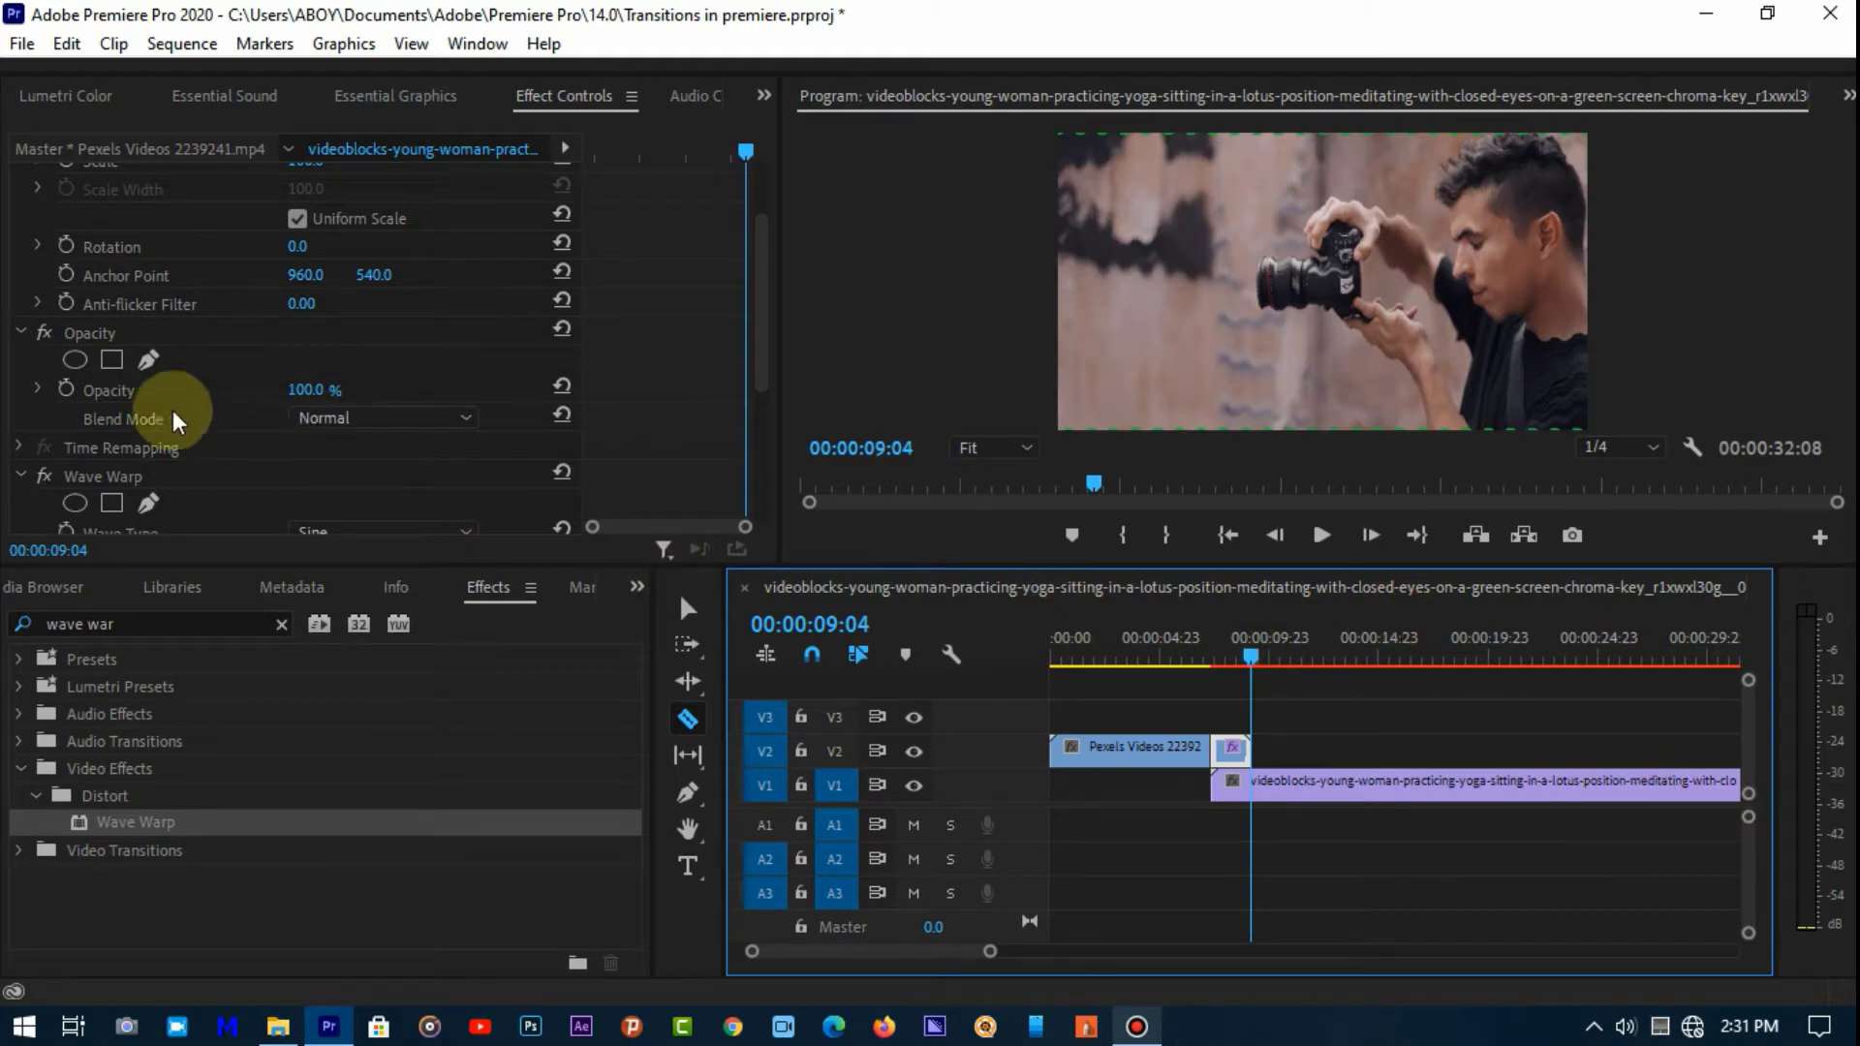
left_click(64, 389)
left_click(302, 389)
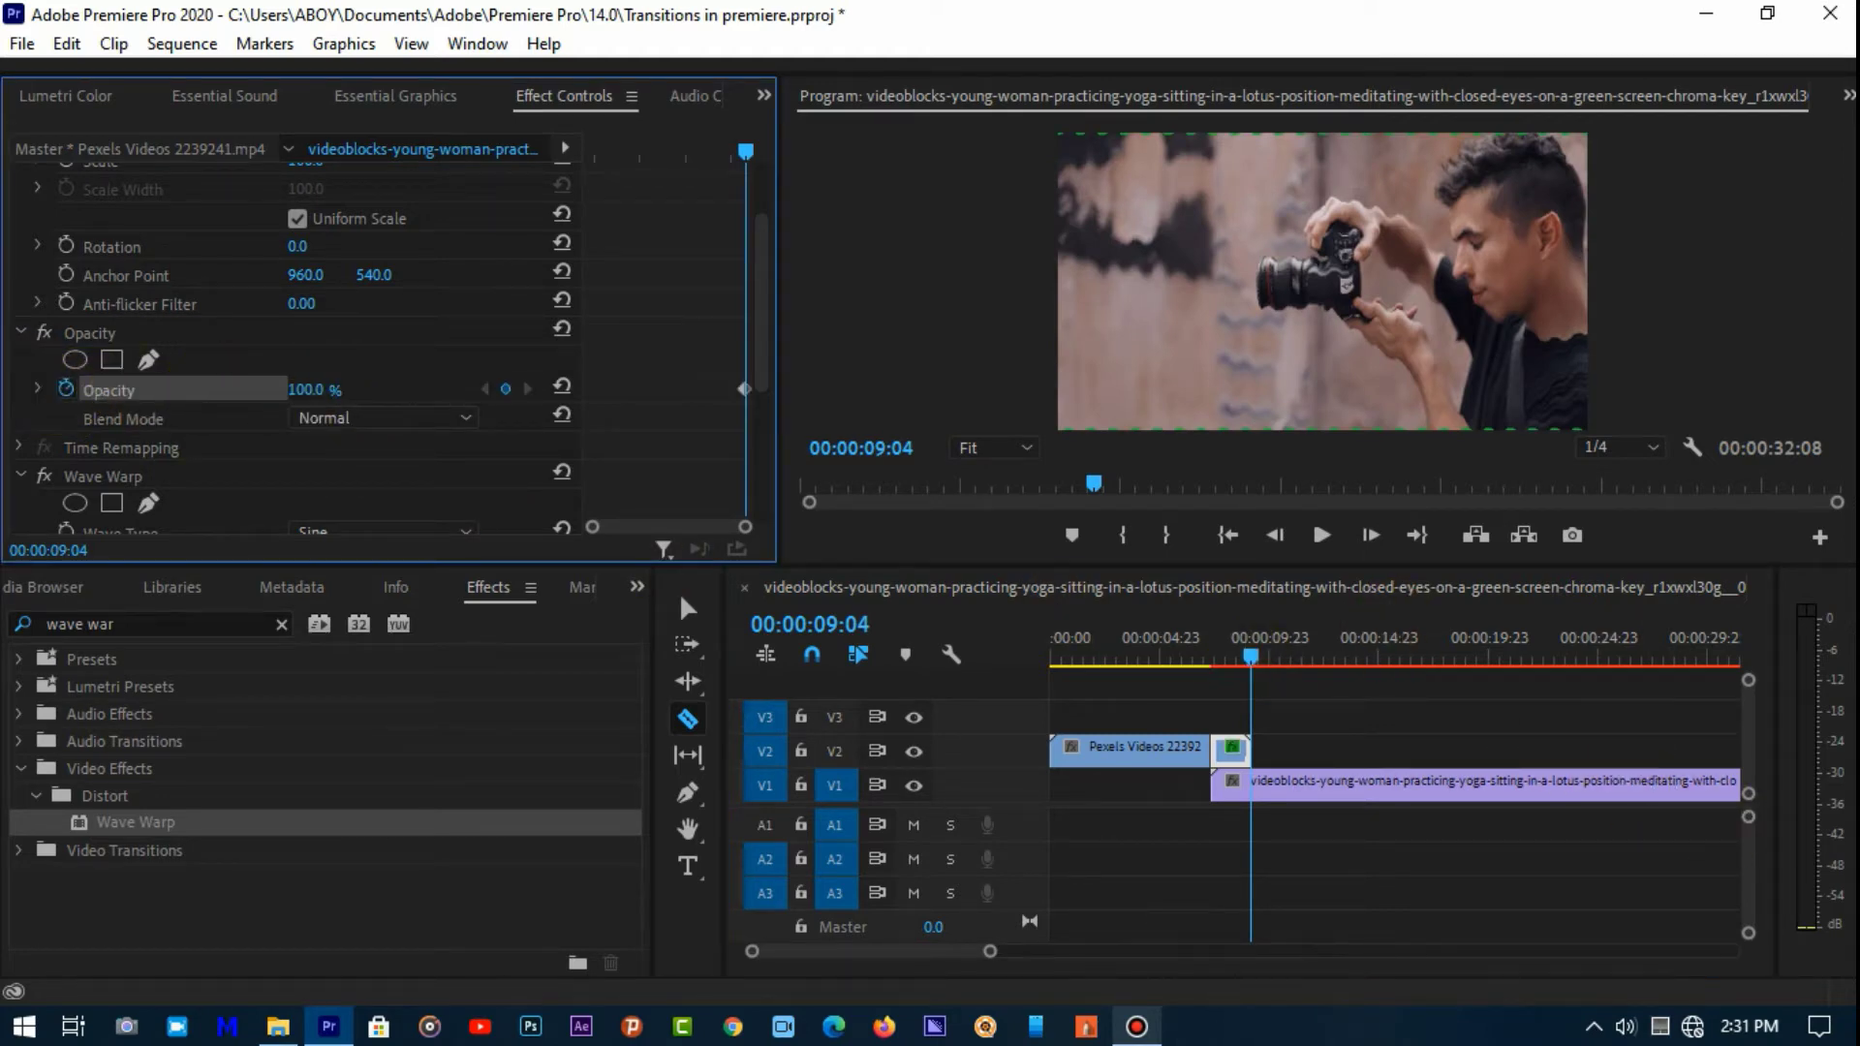
type("0")
key("Return")
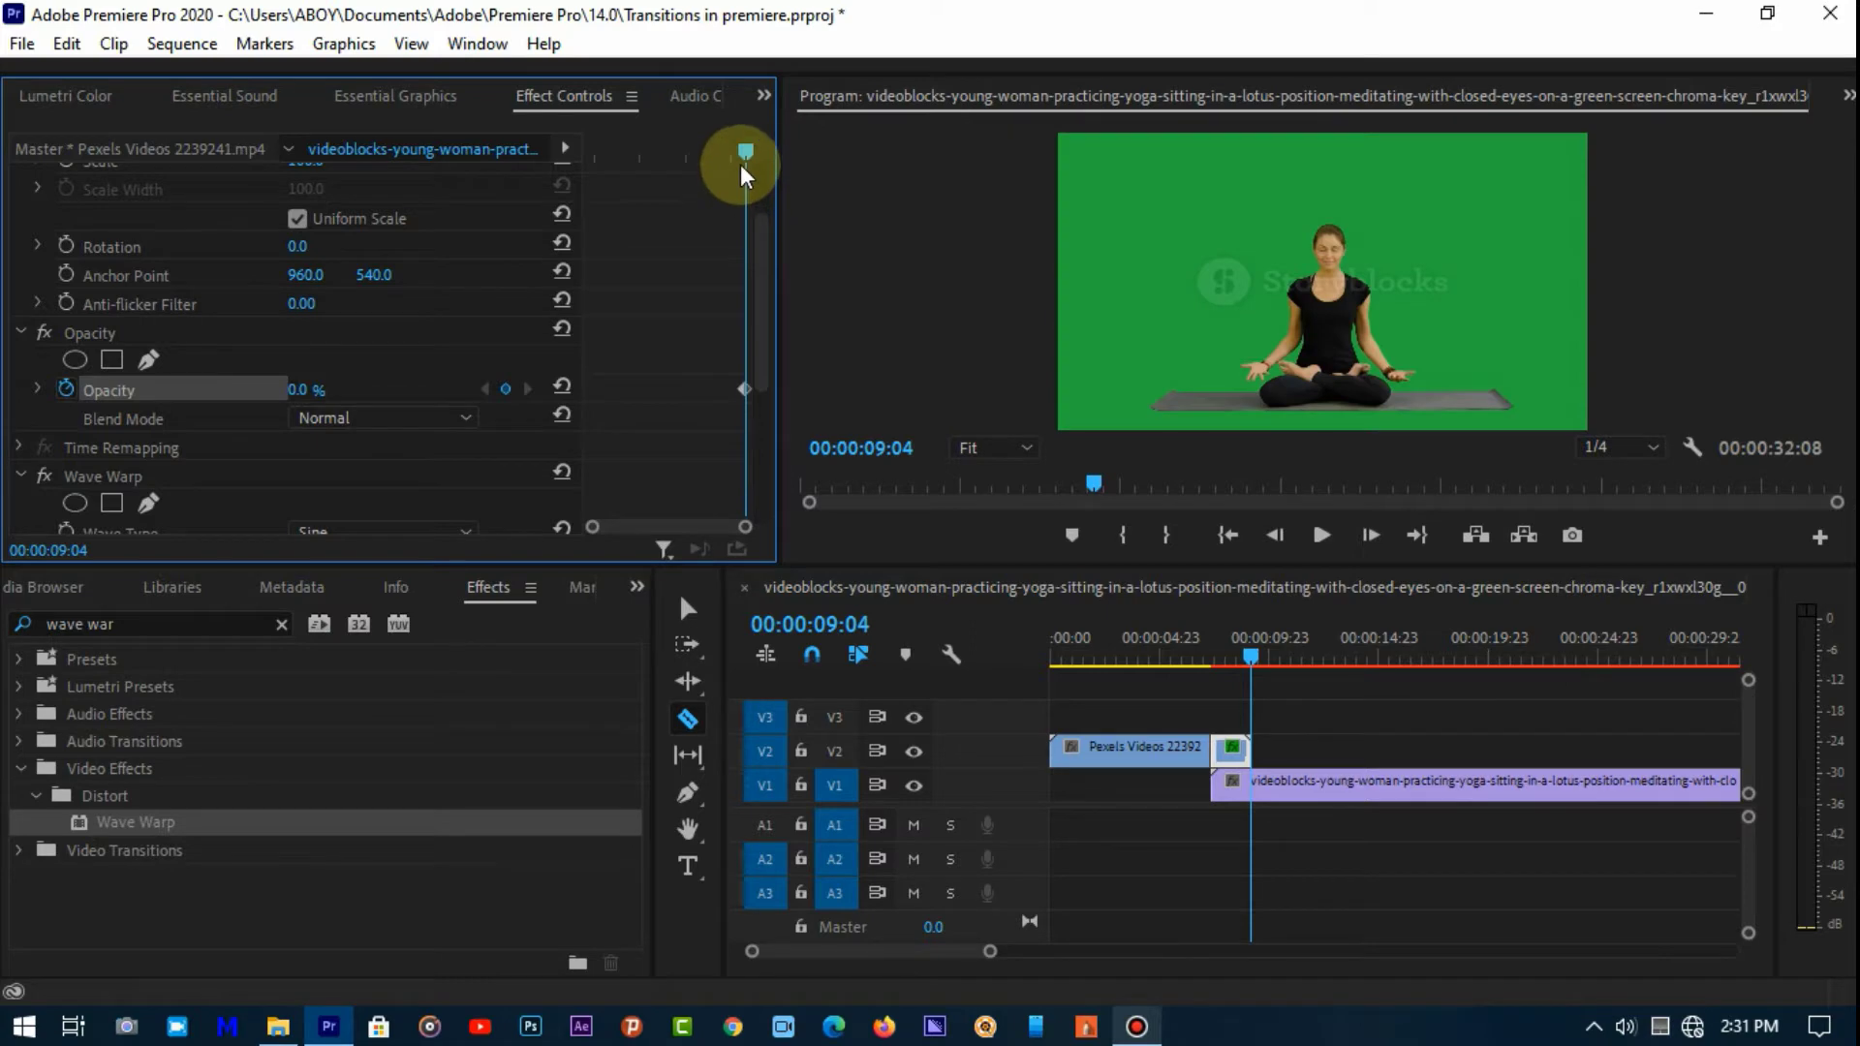
- Add an opacity keyframe of 100% at the start of the short Pexels piece, at 00:00:07:09
left_click_drag(744, 153, 726, 153)
left_click_drag(613, 154, 560, 155)
left_click(293, 391)
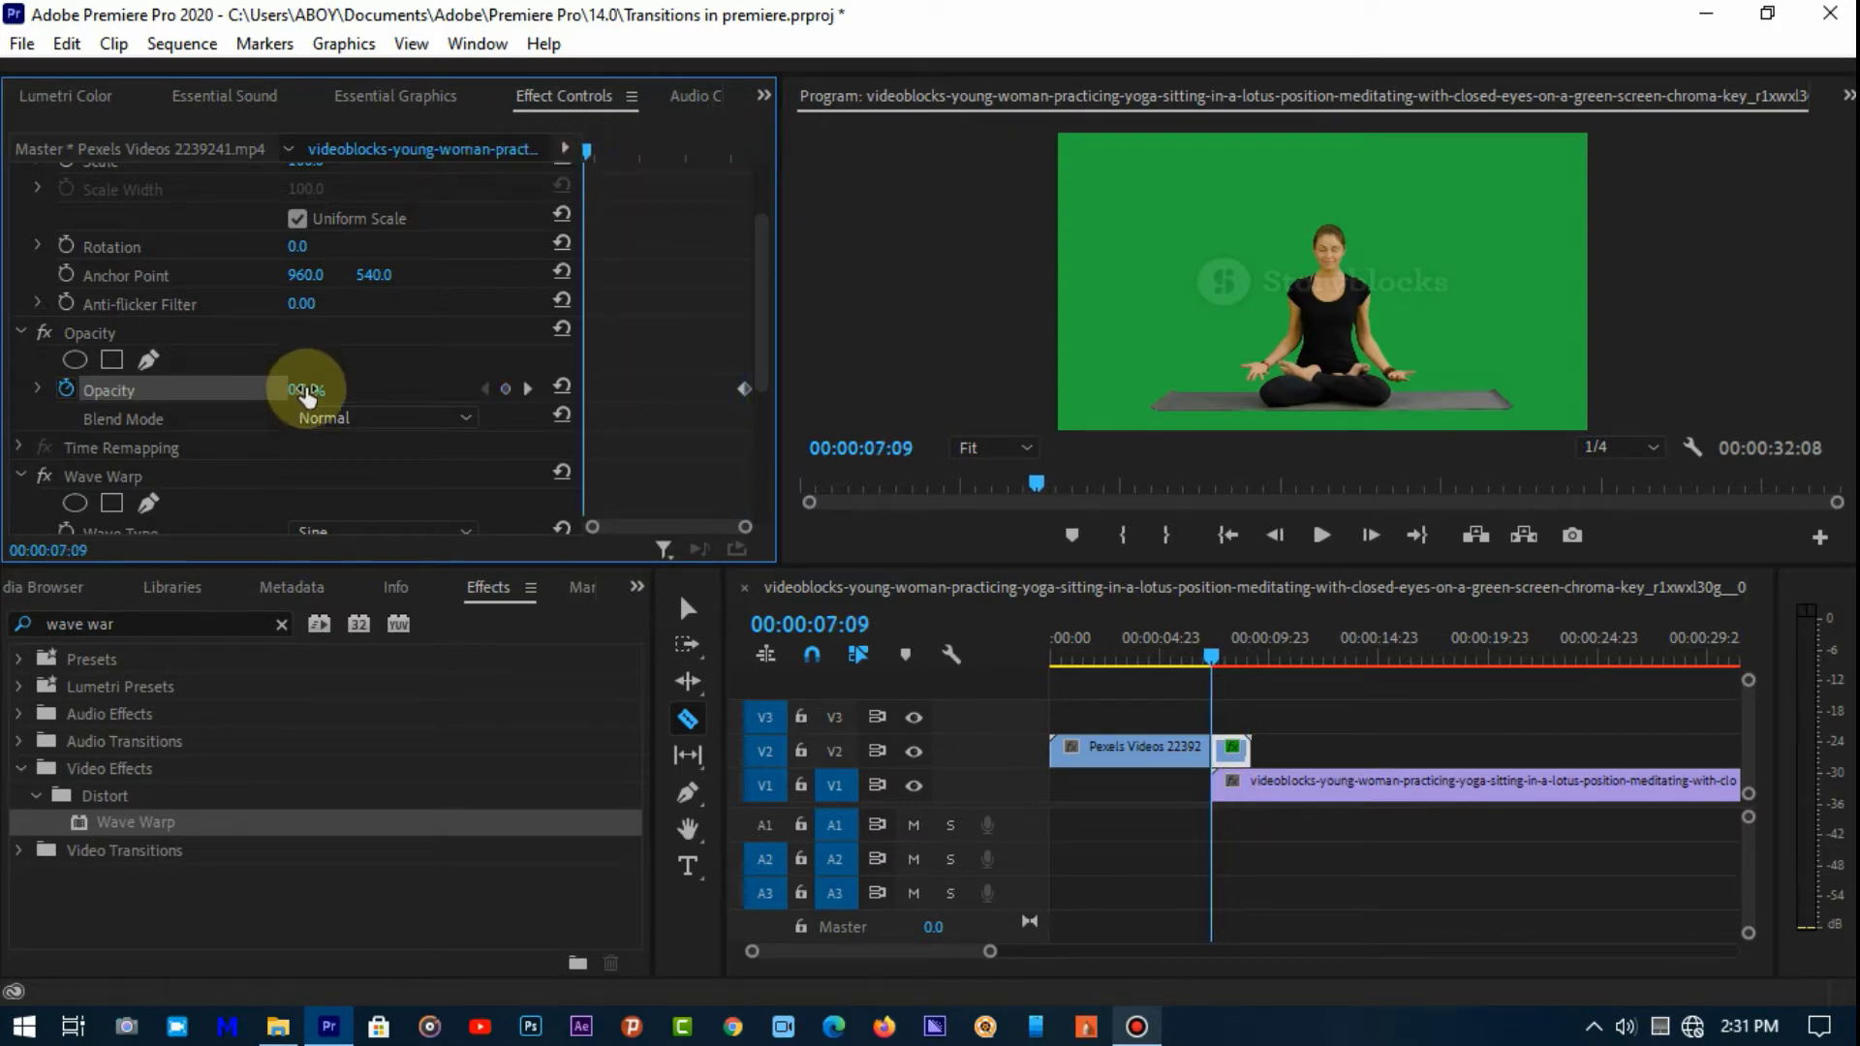
type("100")
key("Return")
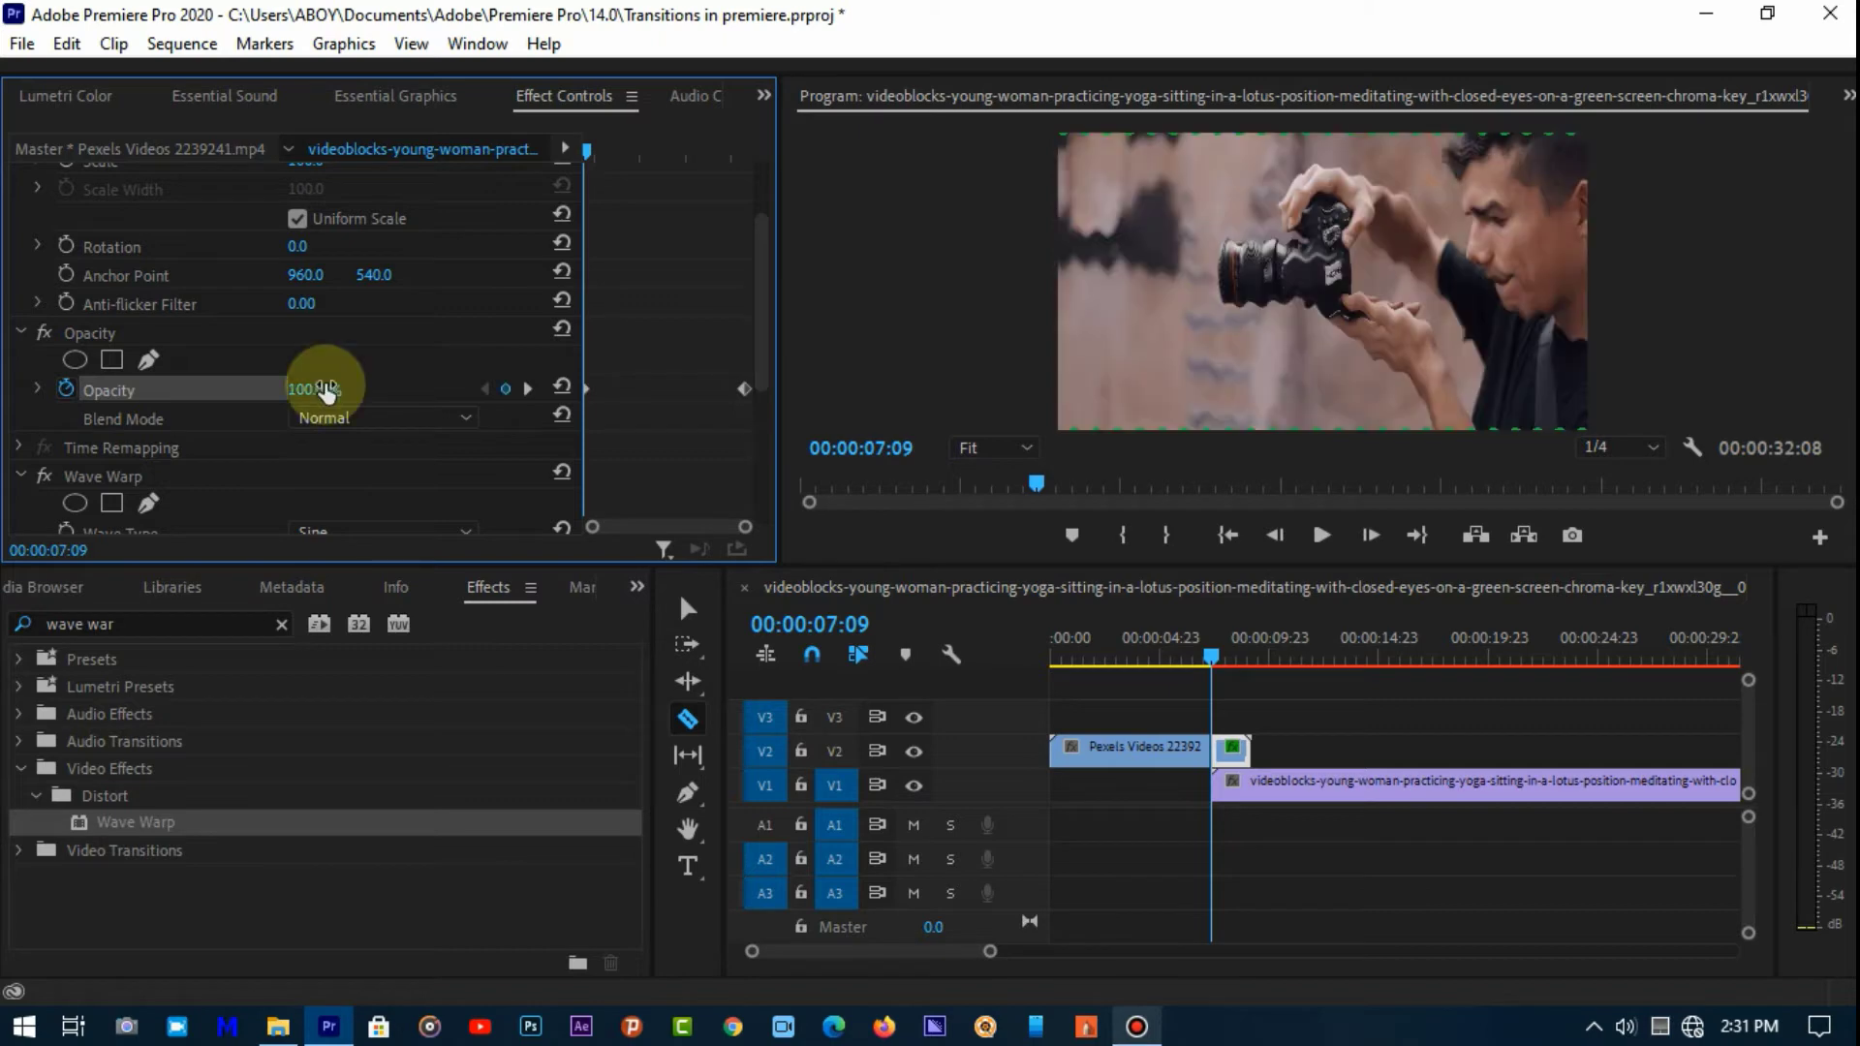
- Set the Wave Warp effect's wave height to -14, wave width to 113 and pinning to All Edges
scroll(387, 429, "down", 5)
scroll(392, 442, "down", 1)
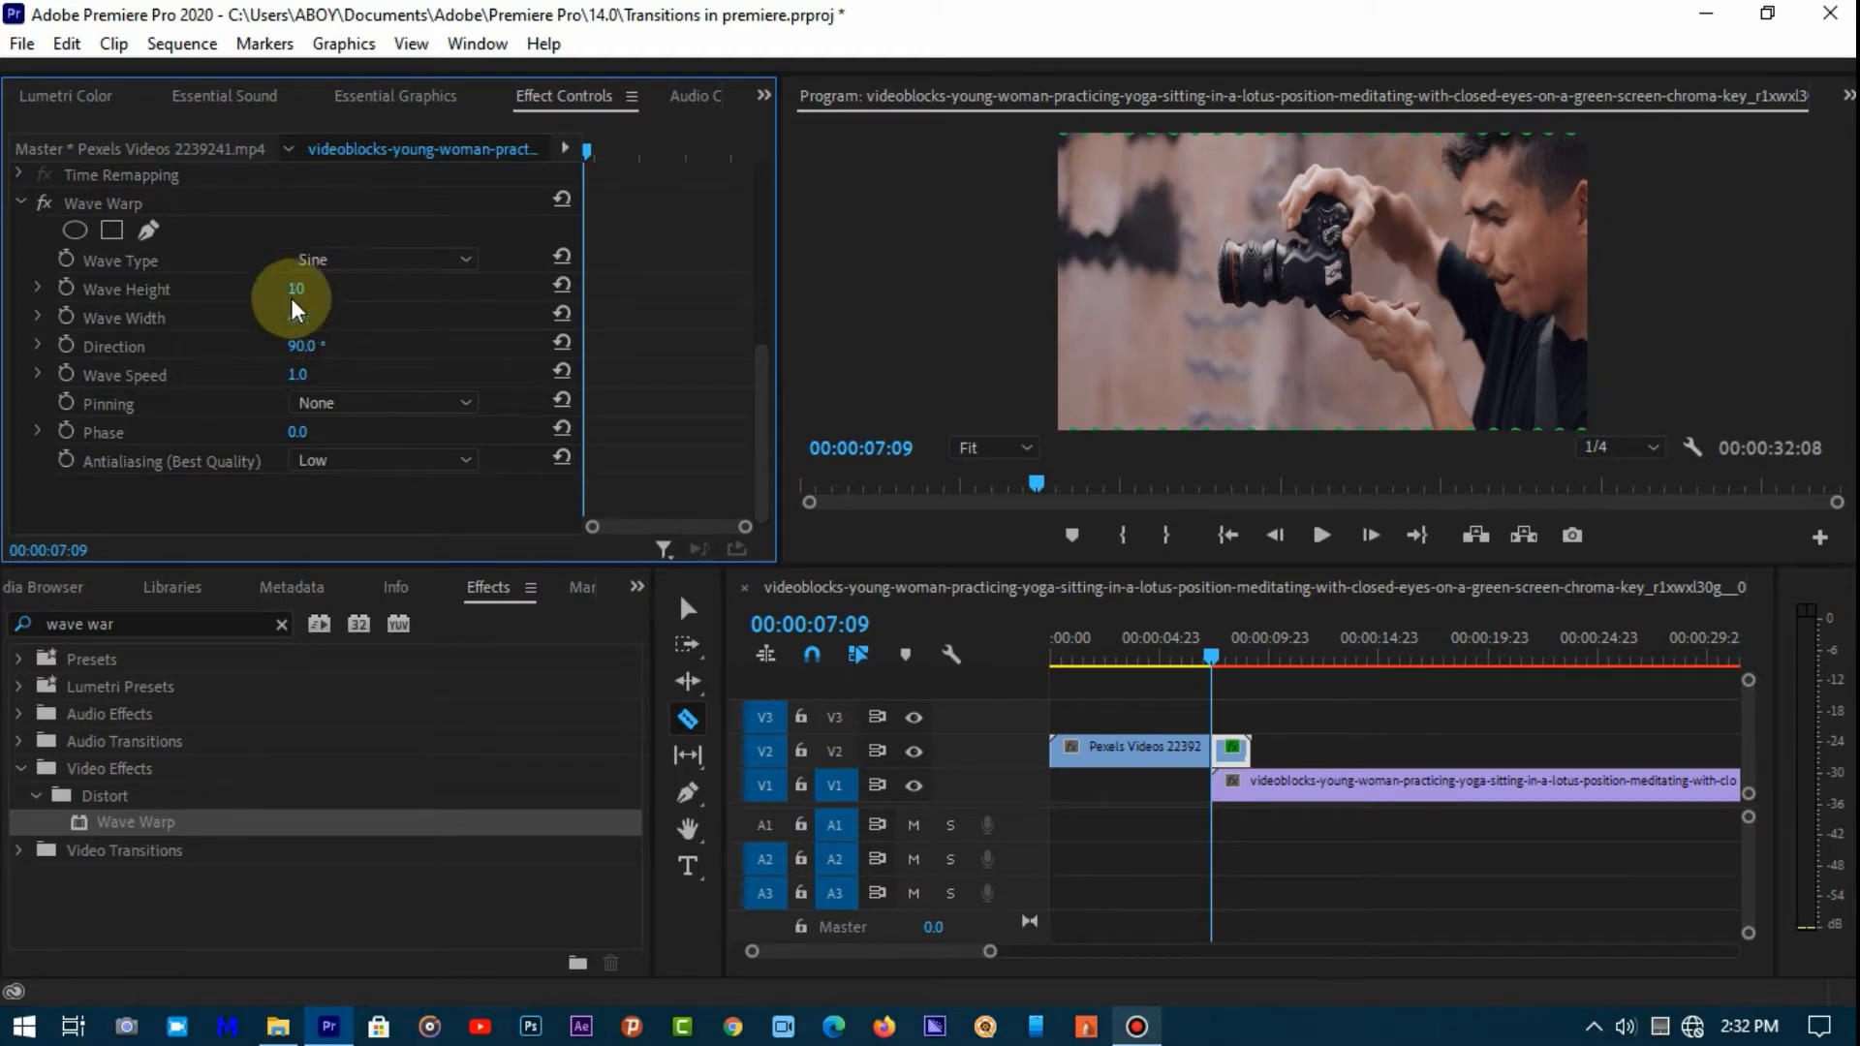
mouse_move(296, 287)
left_mouse_down()
mouse_move(325, 287)
mouse_move(265, 288)
mouse_move(330, 295)
left_mouse_up()
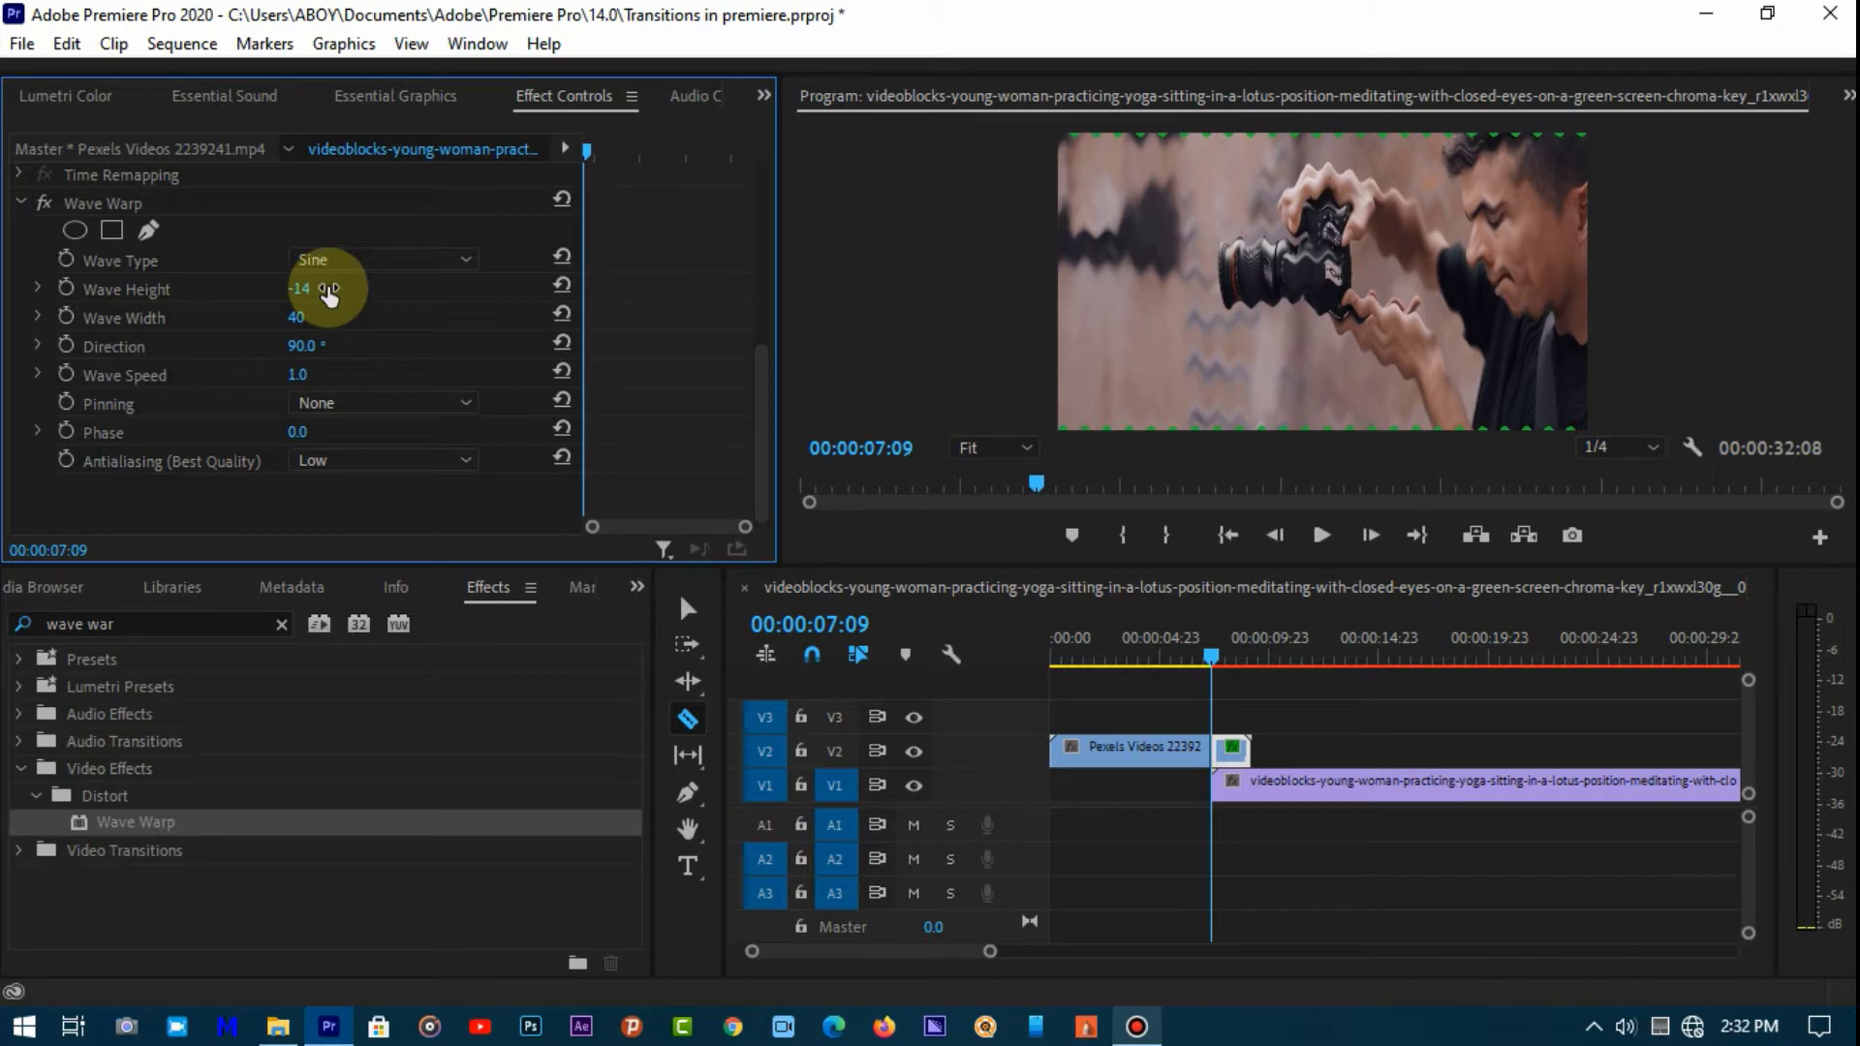
left_click_drag(311, 320, 382, 320)
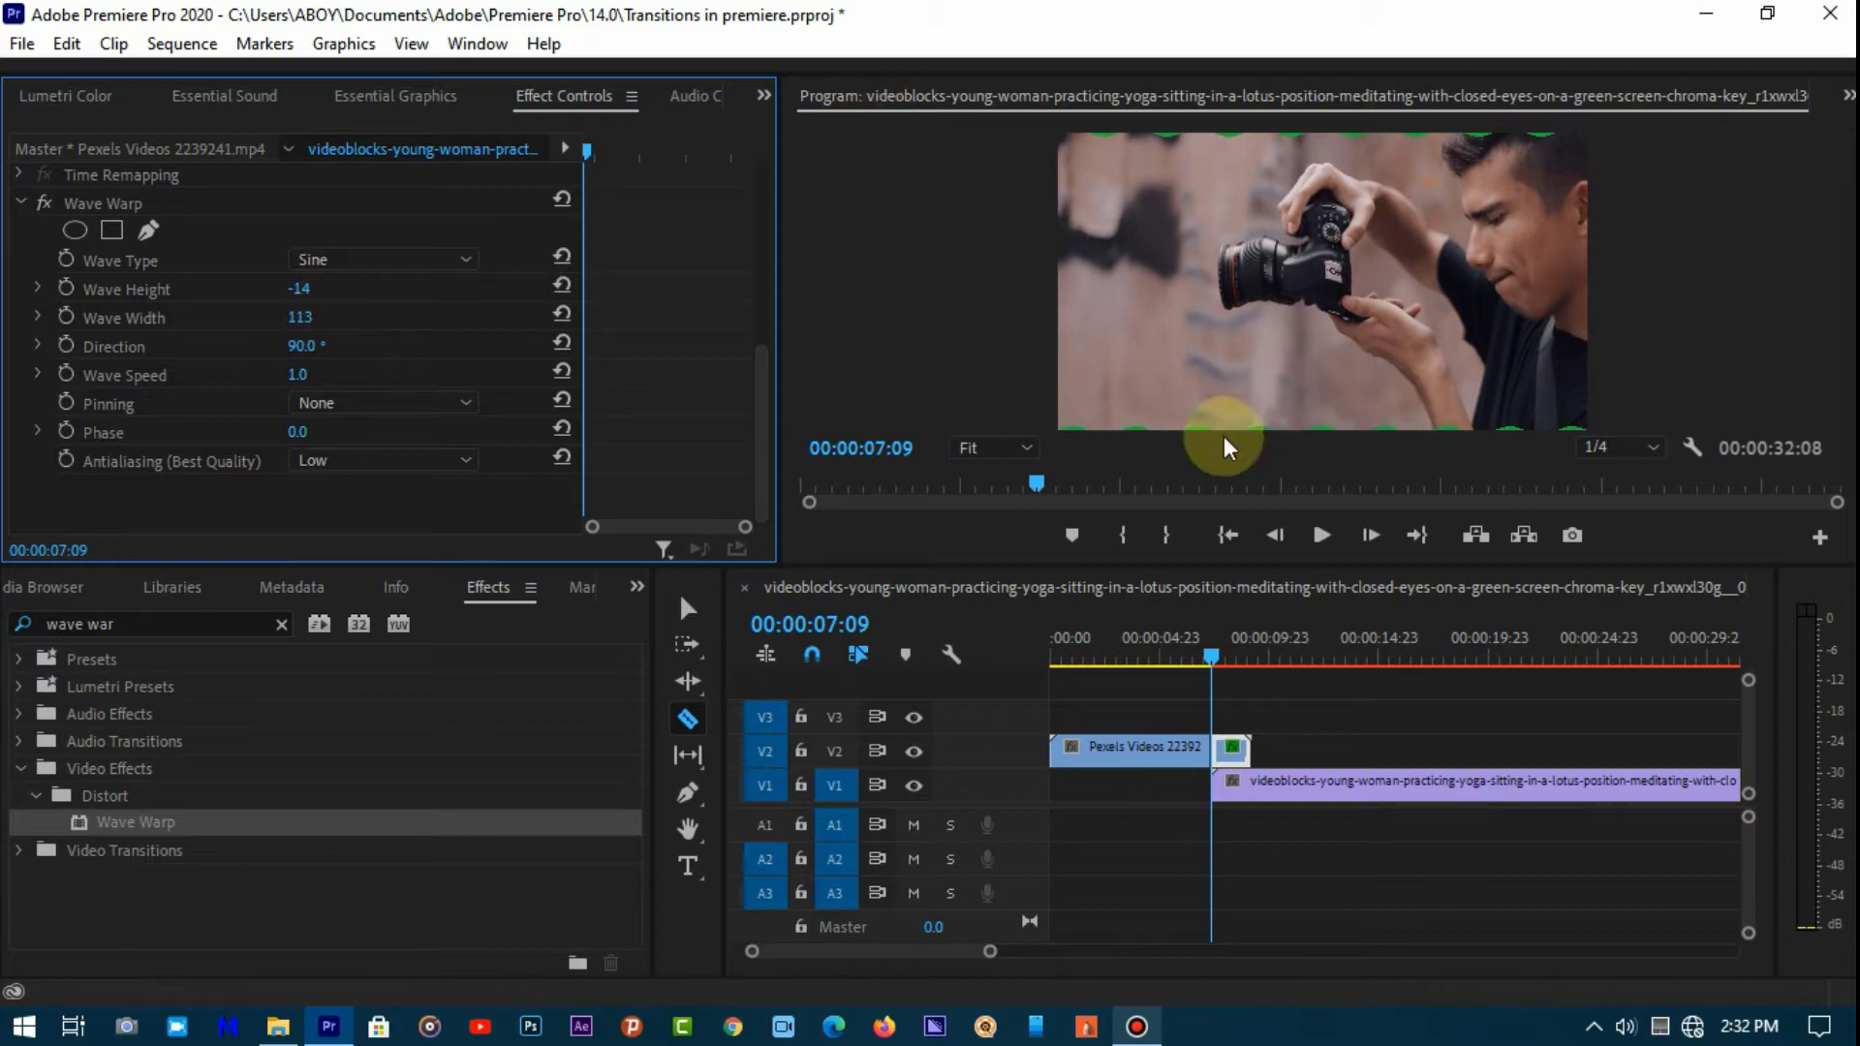
left_click(345, 403)
left_click(367, 458)
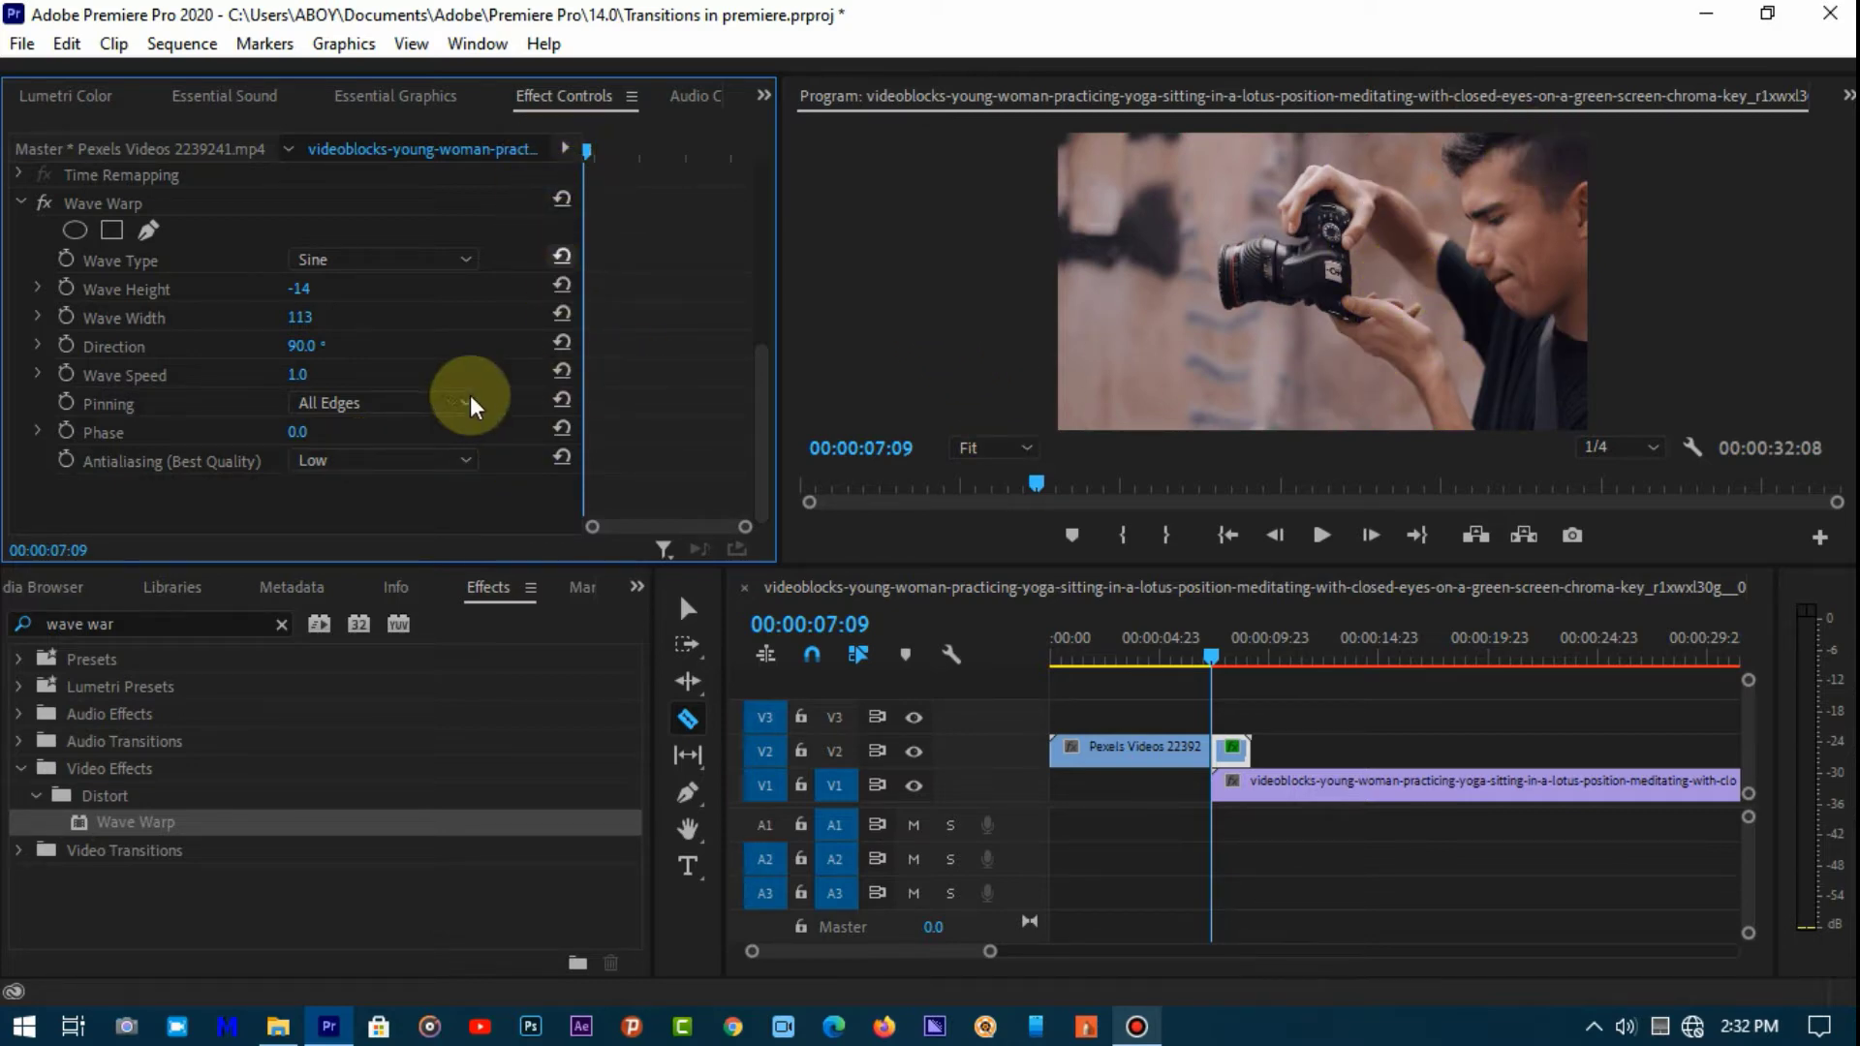
- Start keyframing the Wave Warp's wave height, wave width and wave speed at 00:00:07:09
left_click(72, 315)
left_click(66, 289)
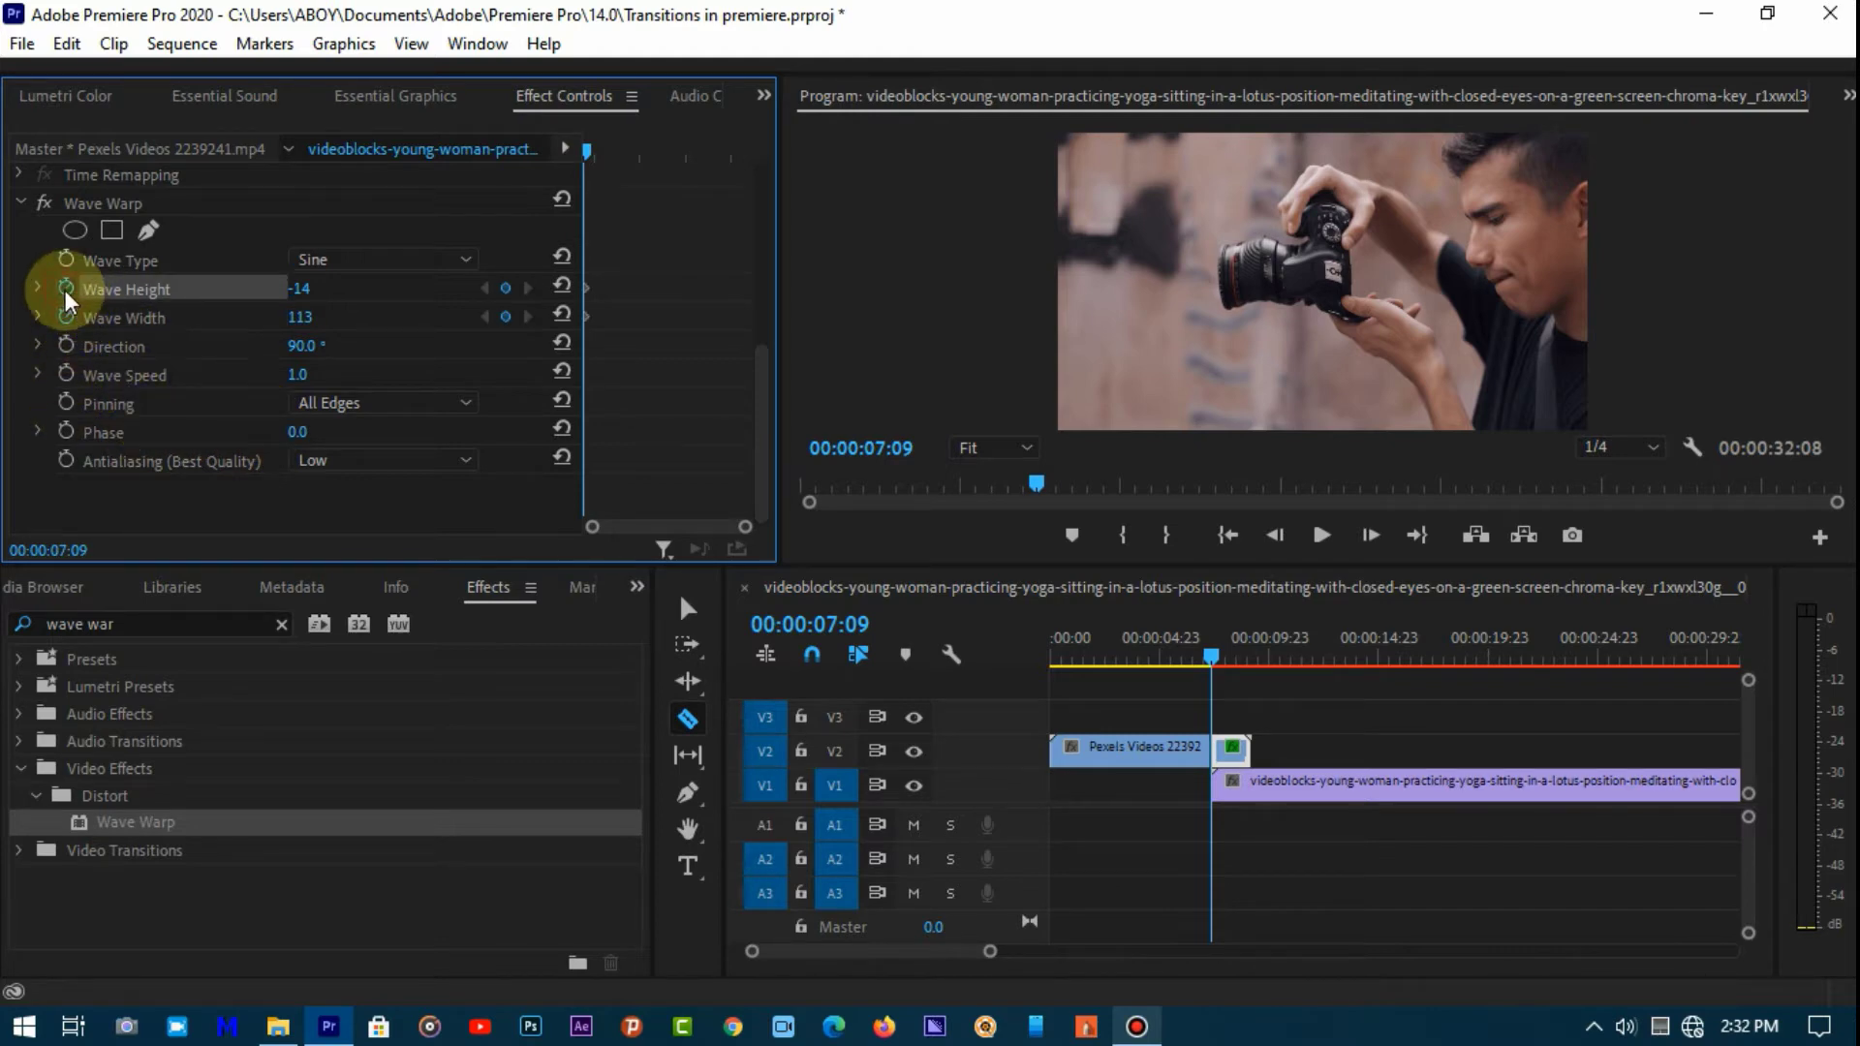
left_click(64, 375)
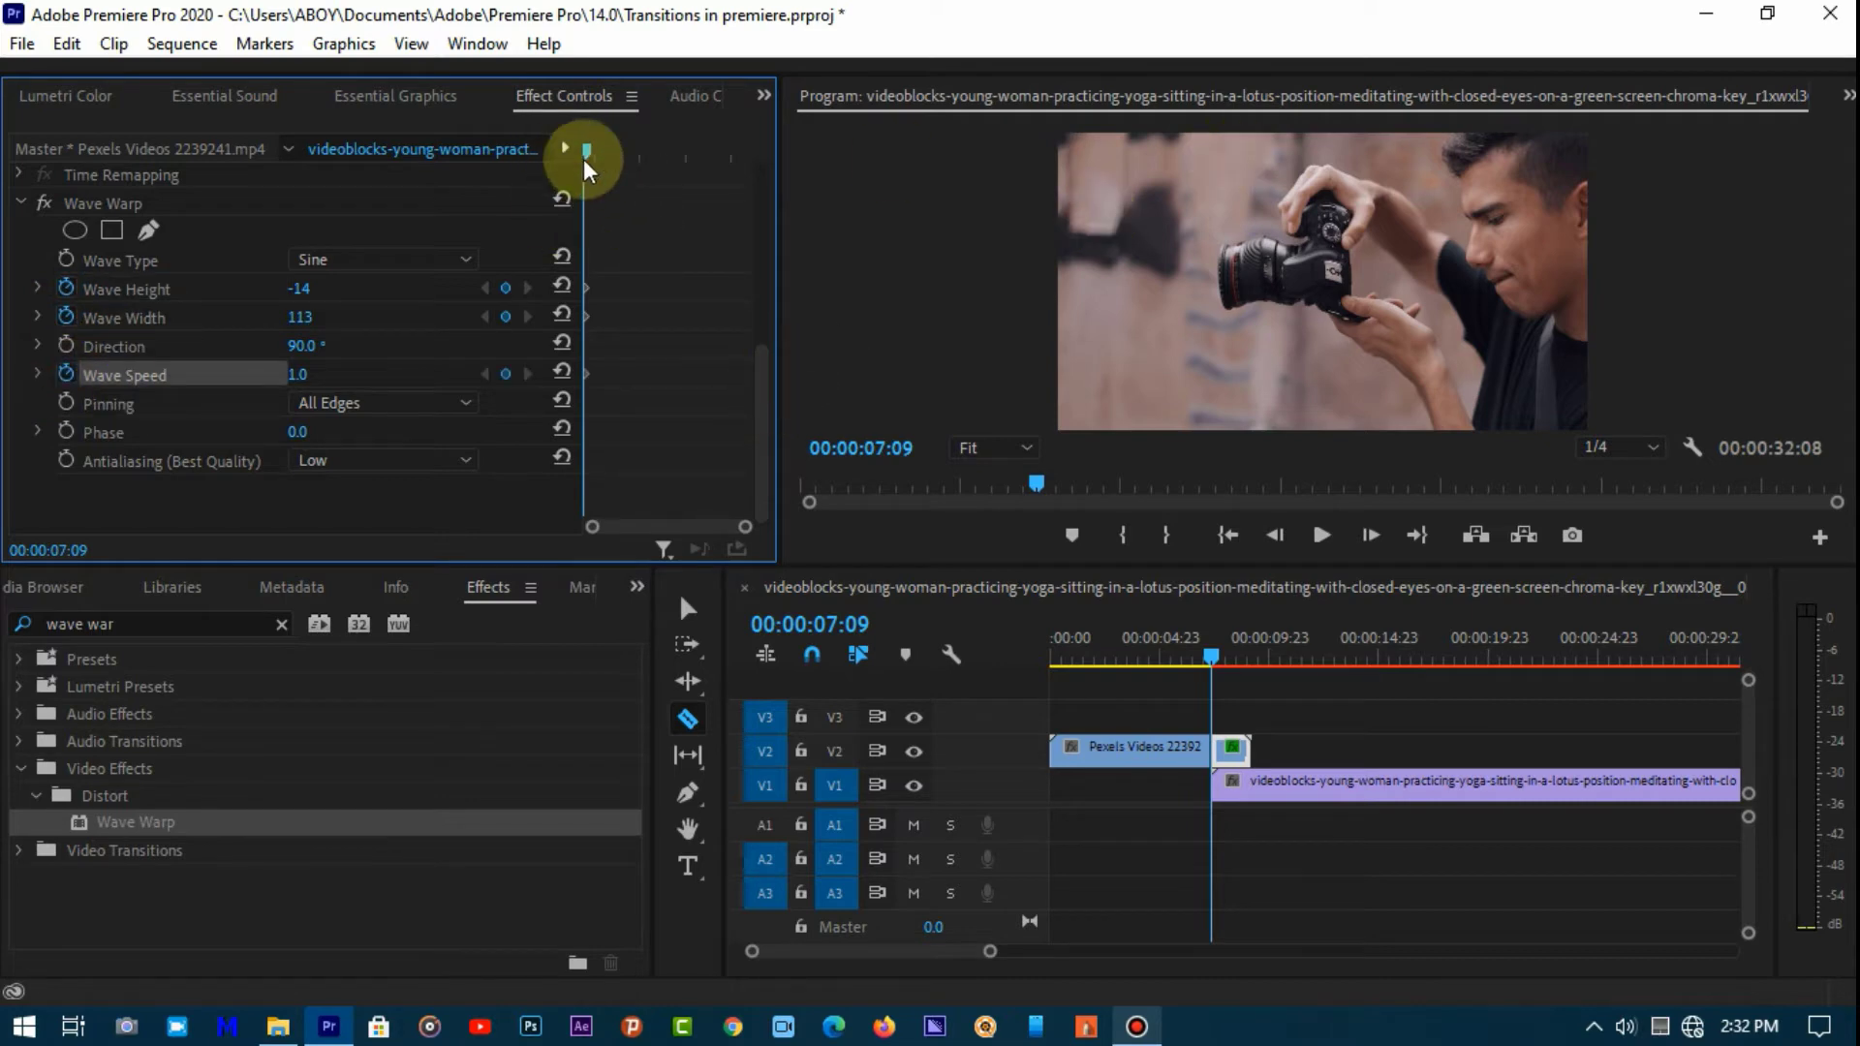
- Add Wave Warp keyframes at 00:00:09:04 with wave height -32, wave width 54 and wave speed 1.5
left_click_drag(583, 159, 746, 149)
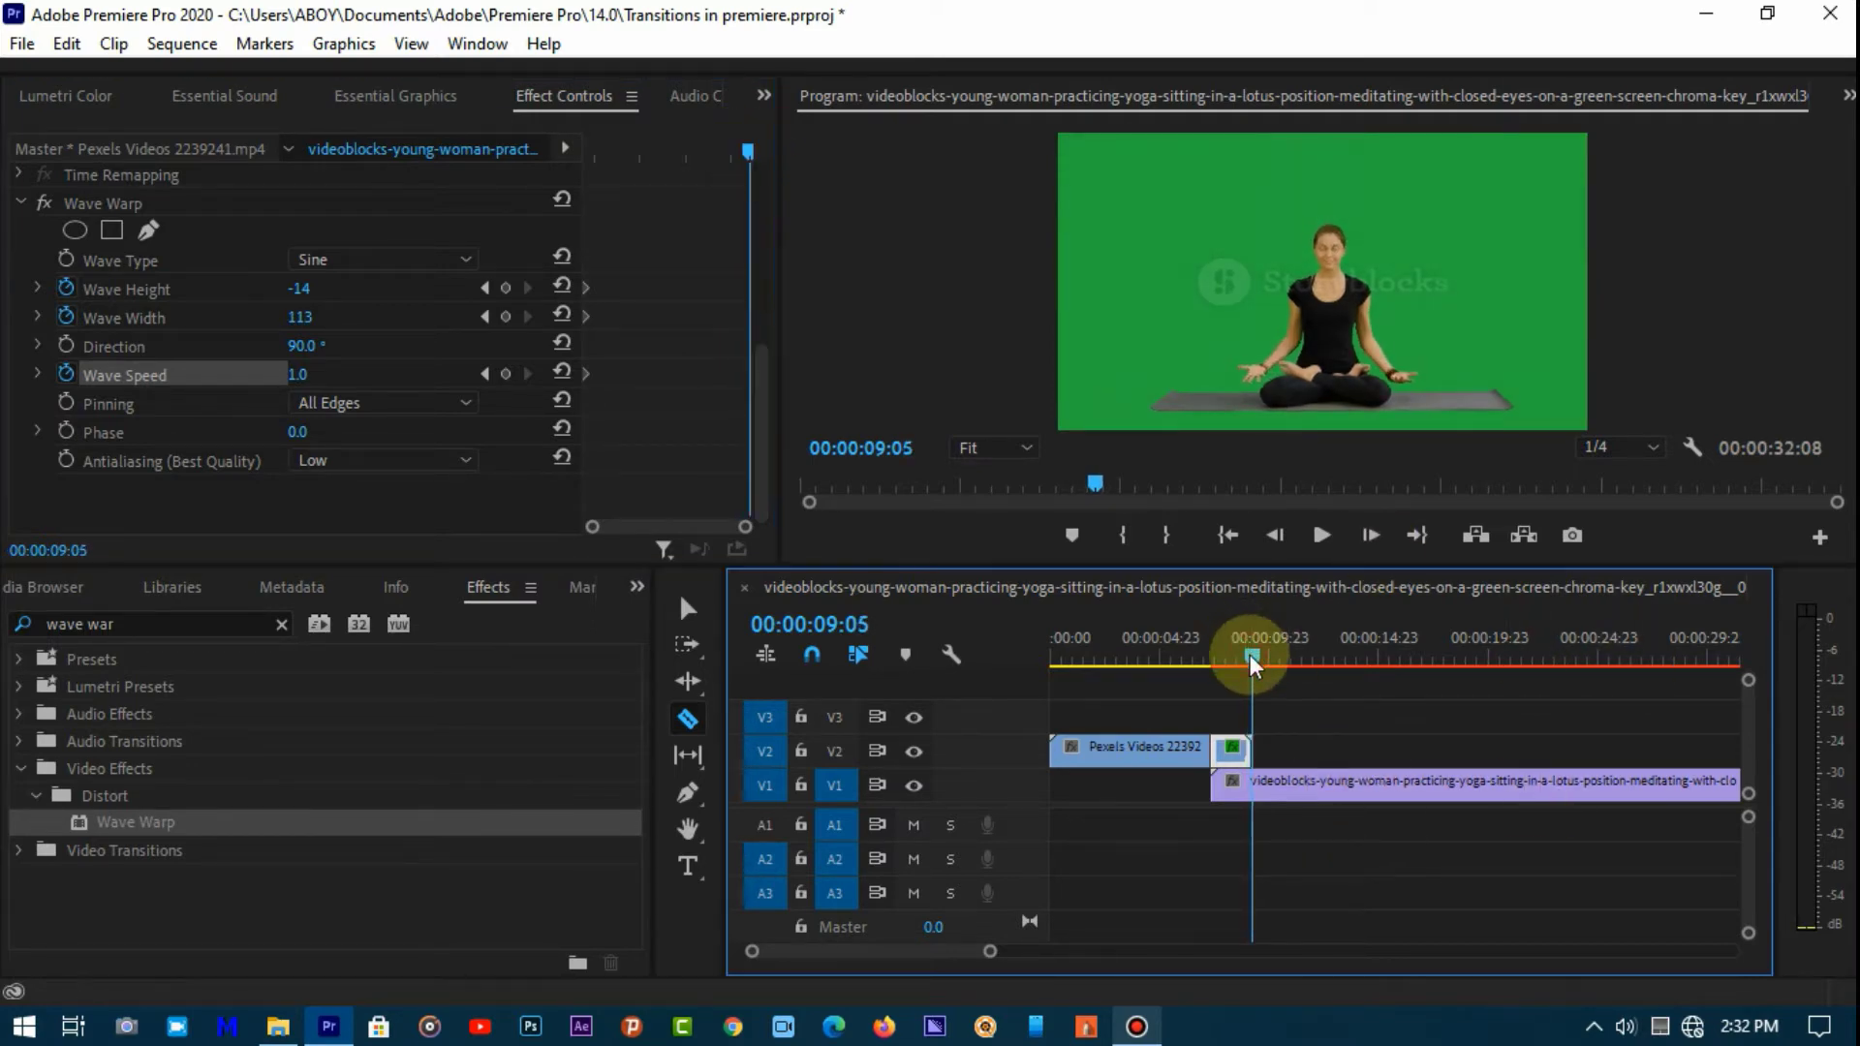
left_click_drag(1250, 655, 1241, 654)
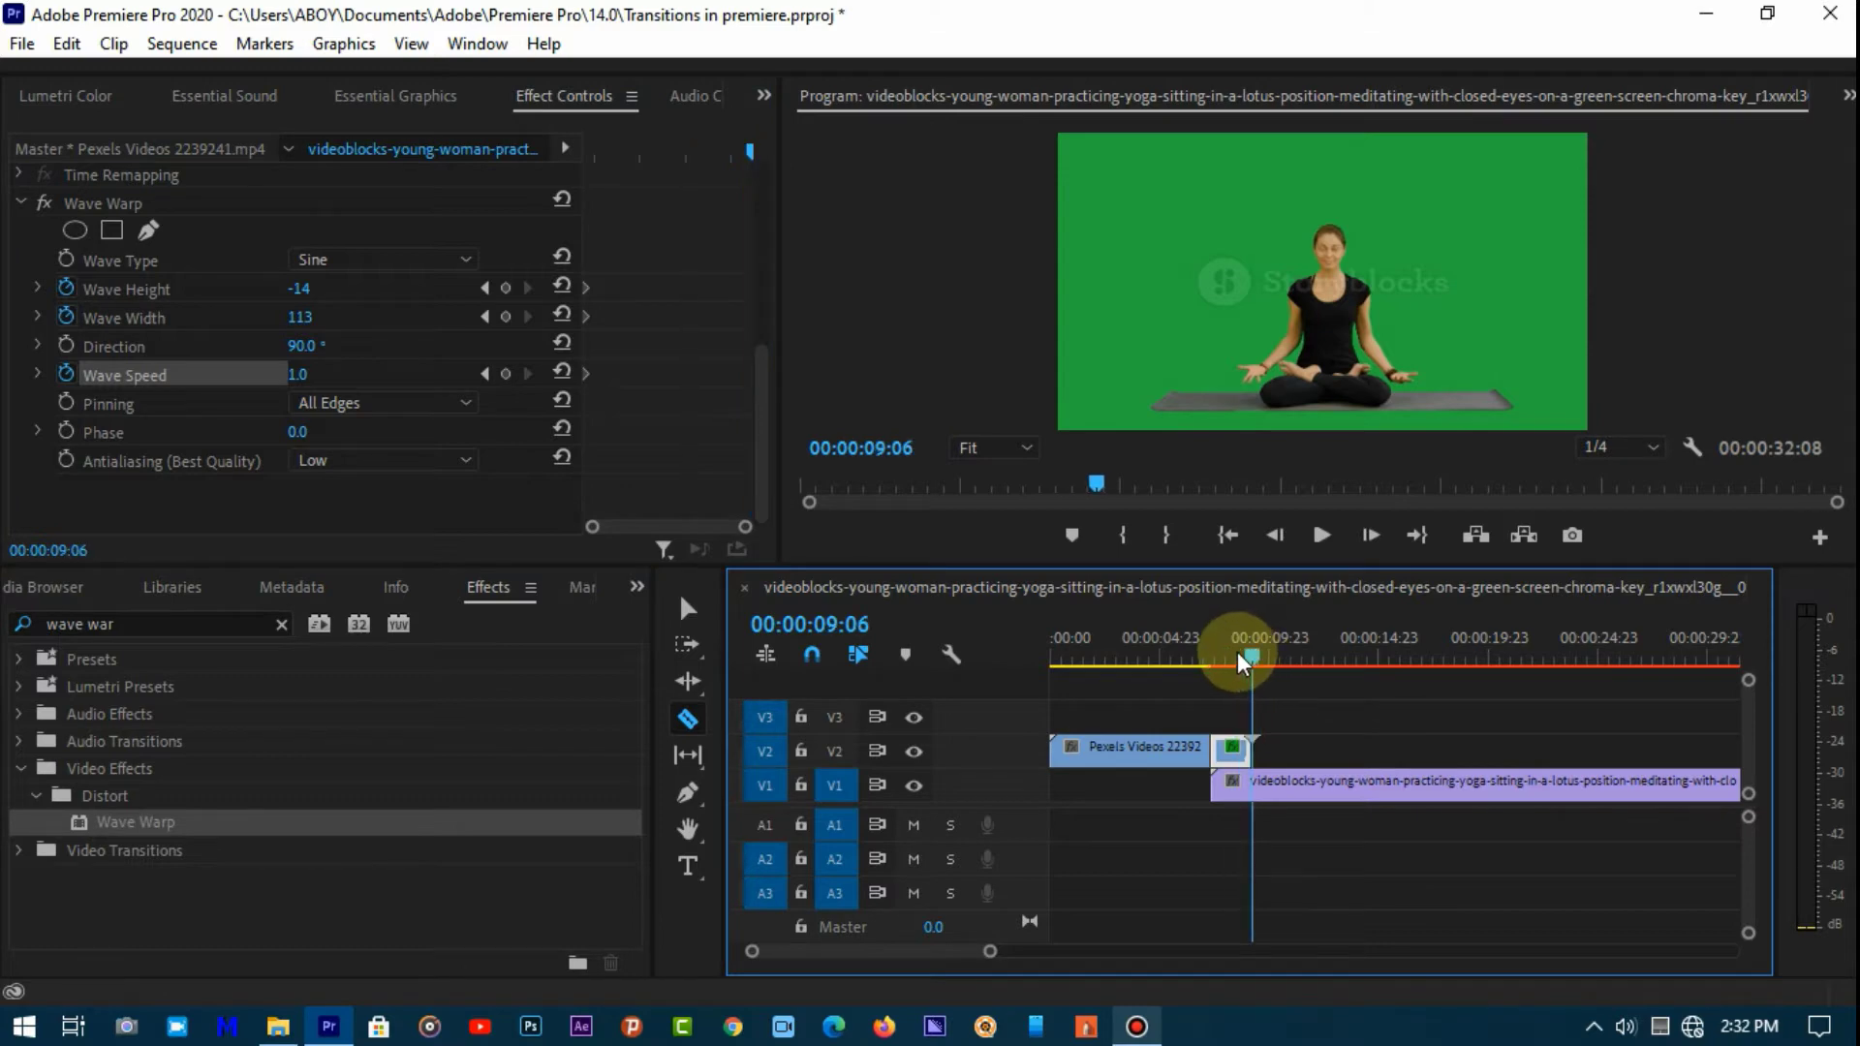
key("Left")
key("Left")
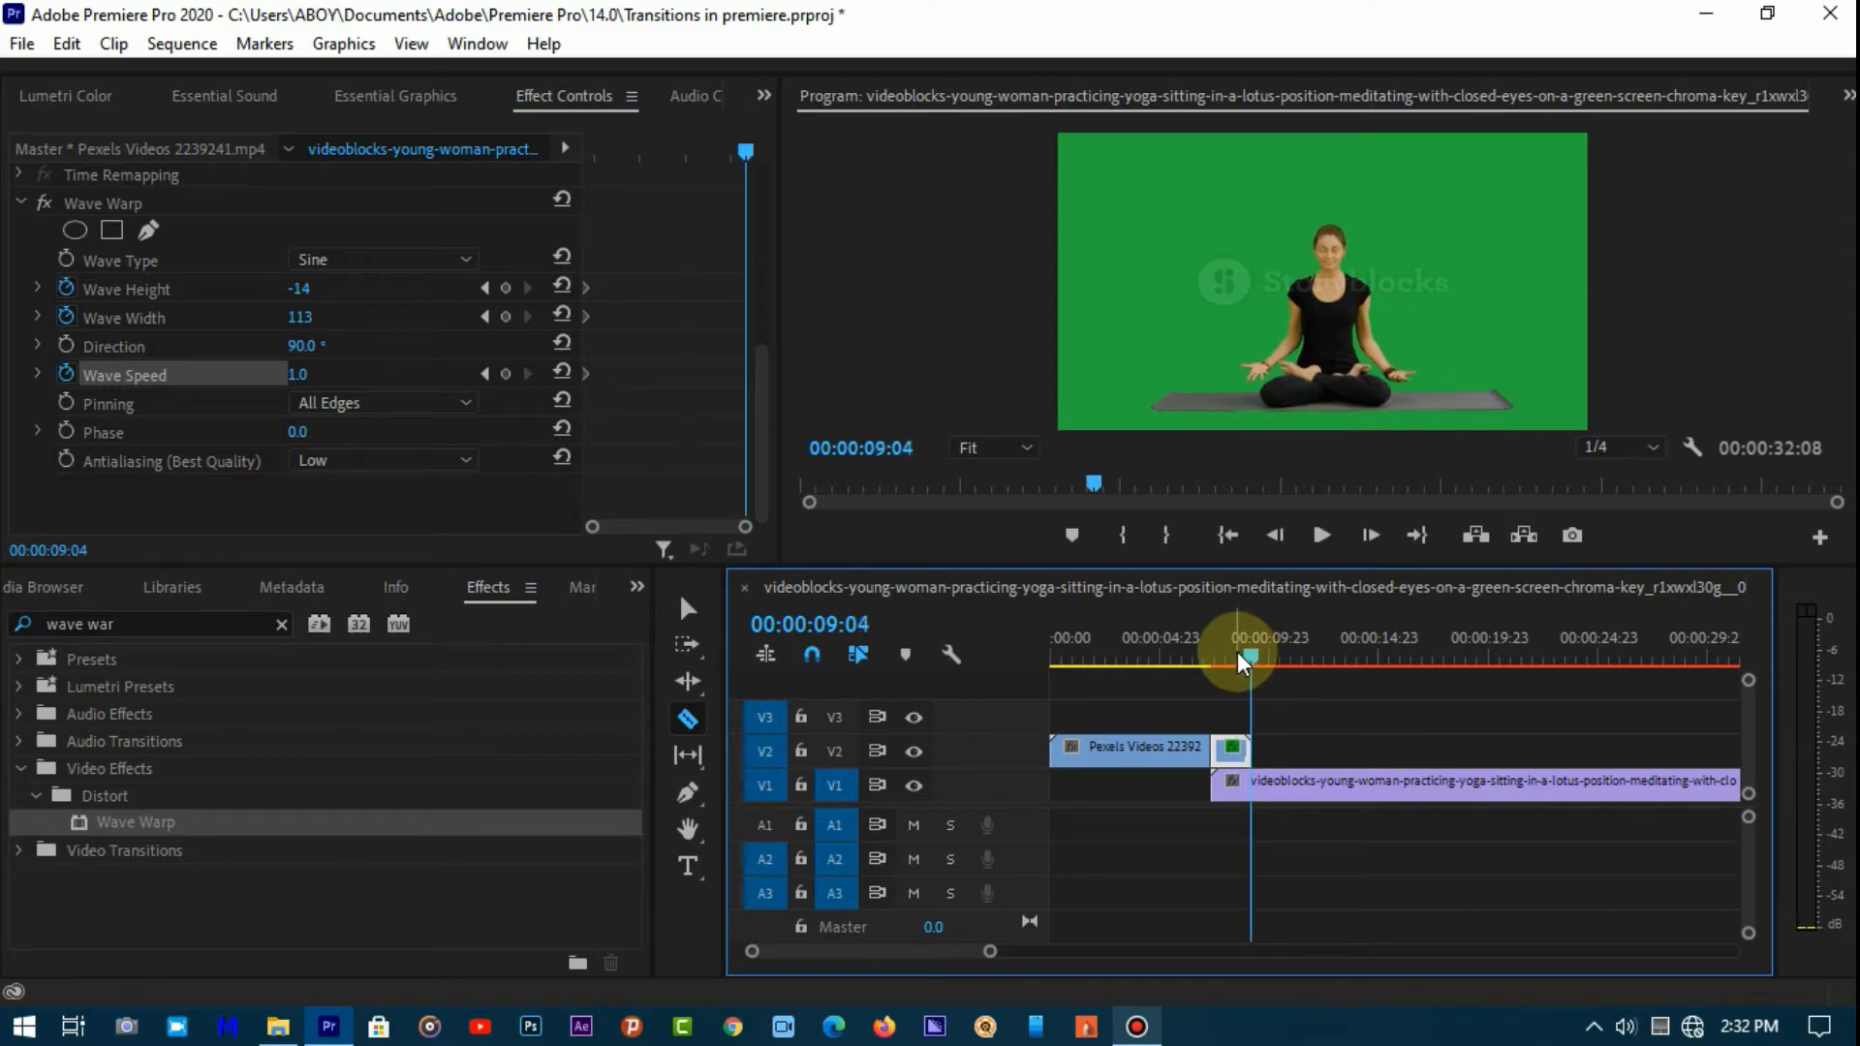
key("Left")
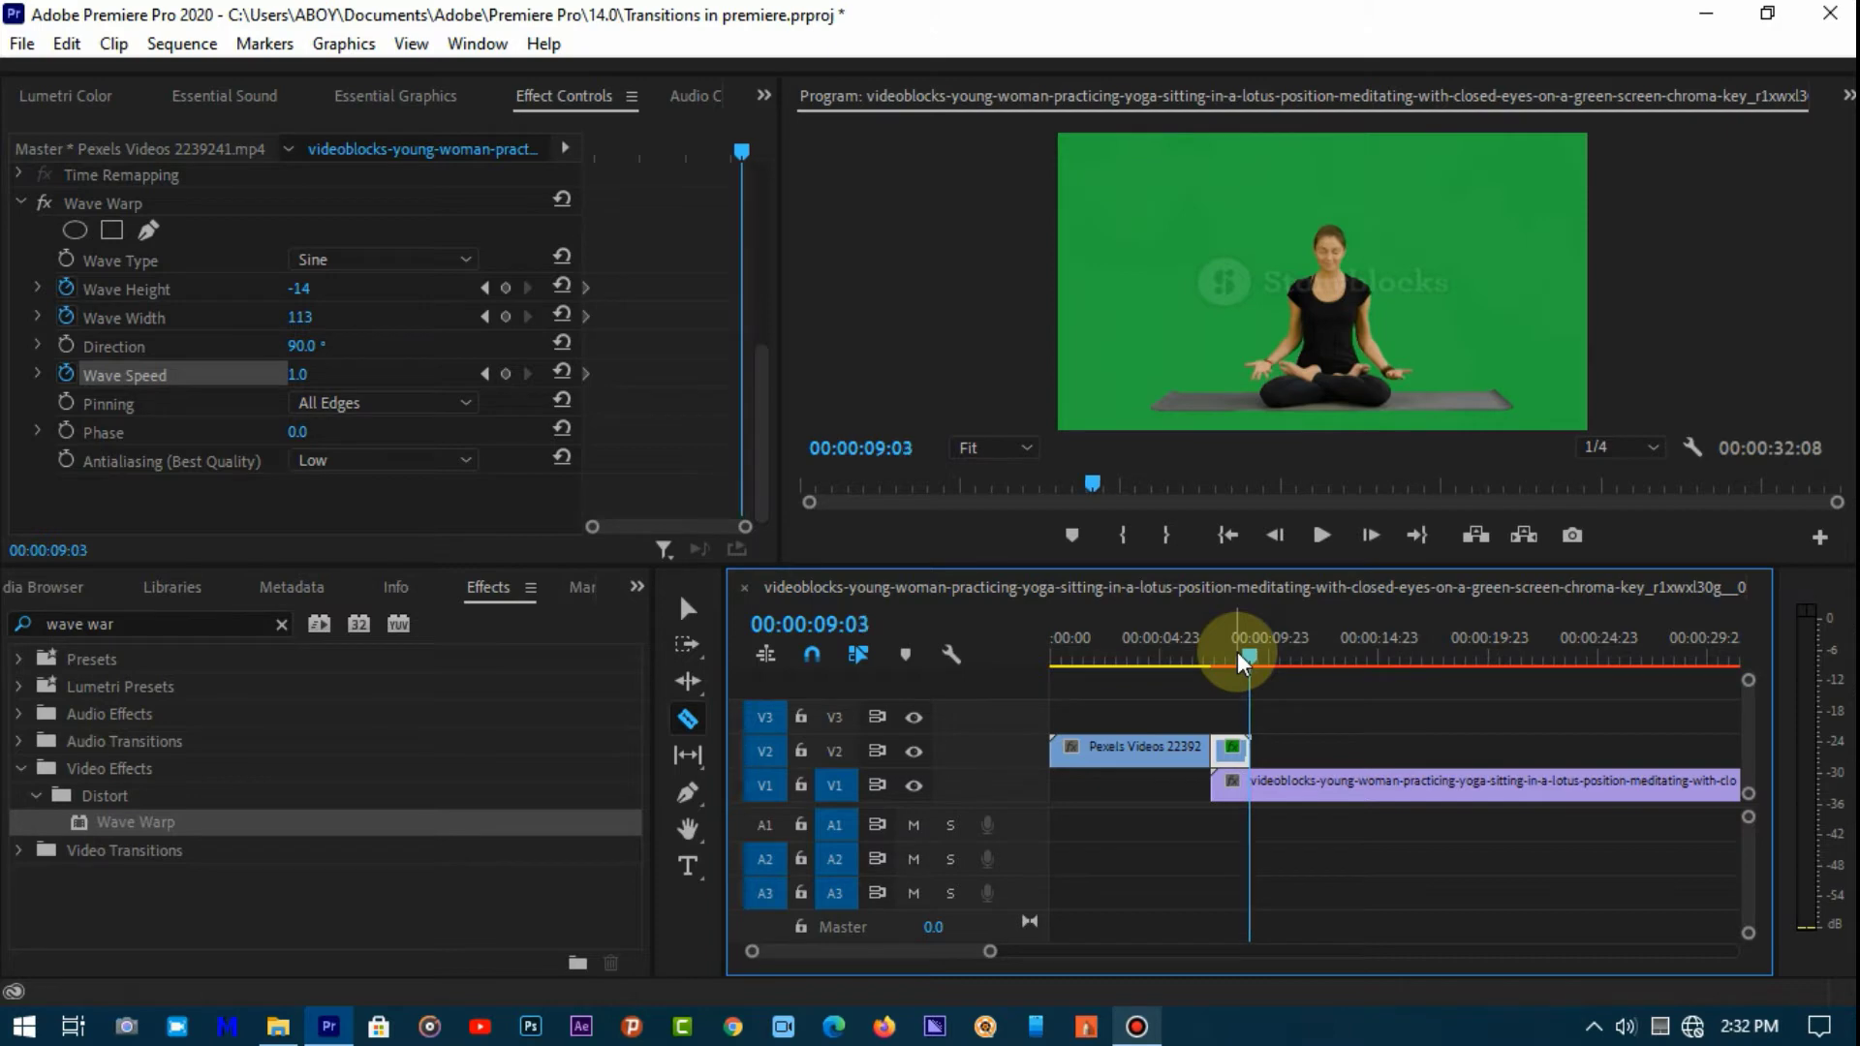
key("Right")
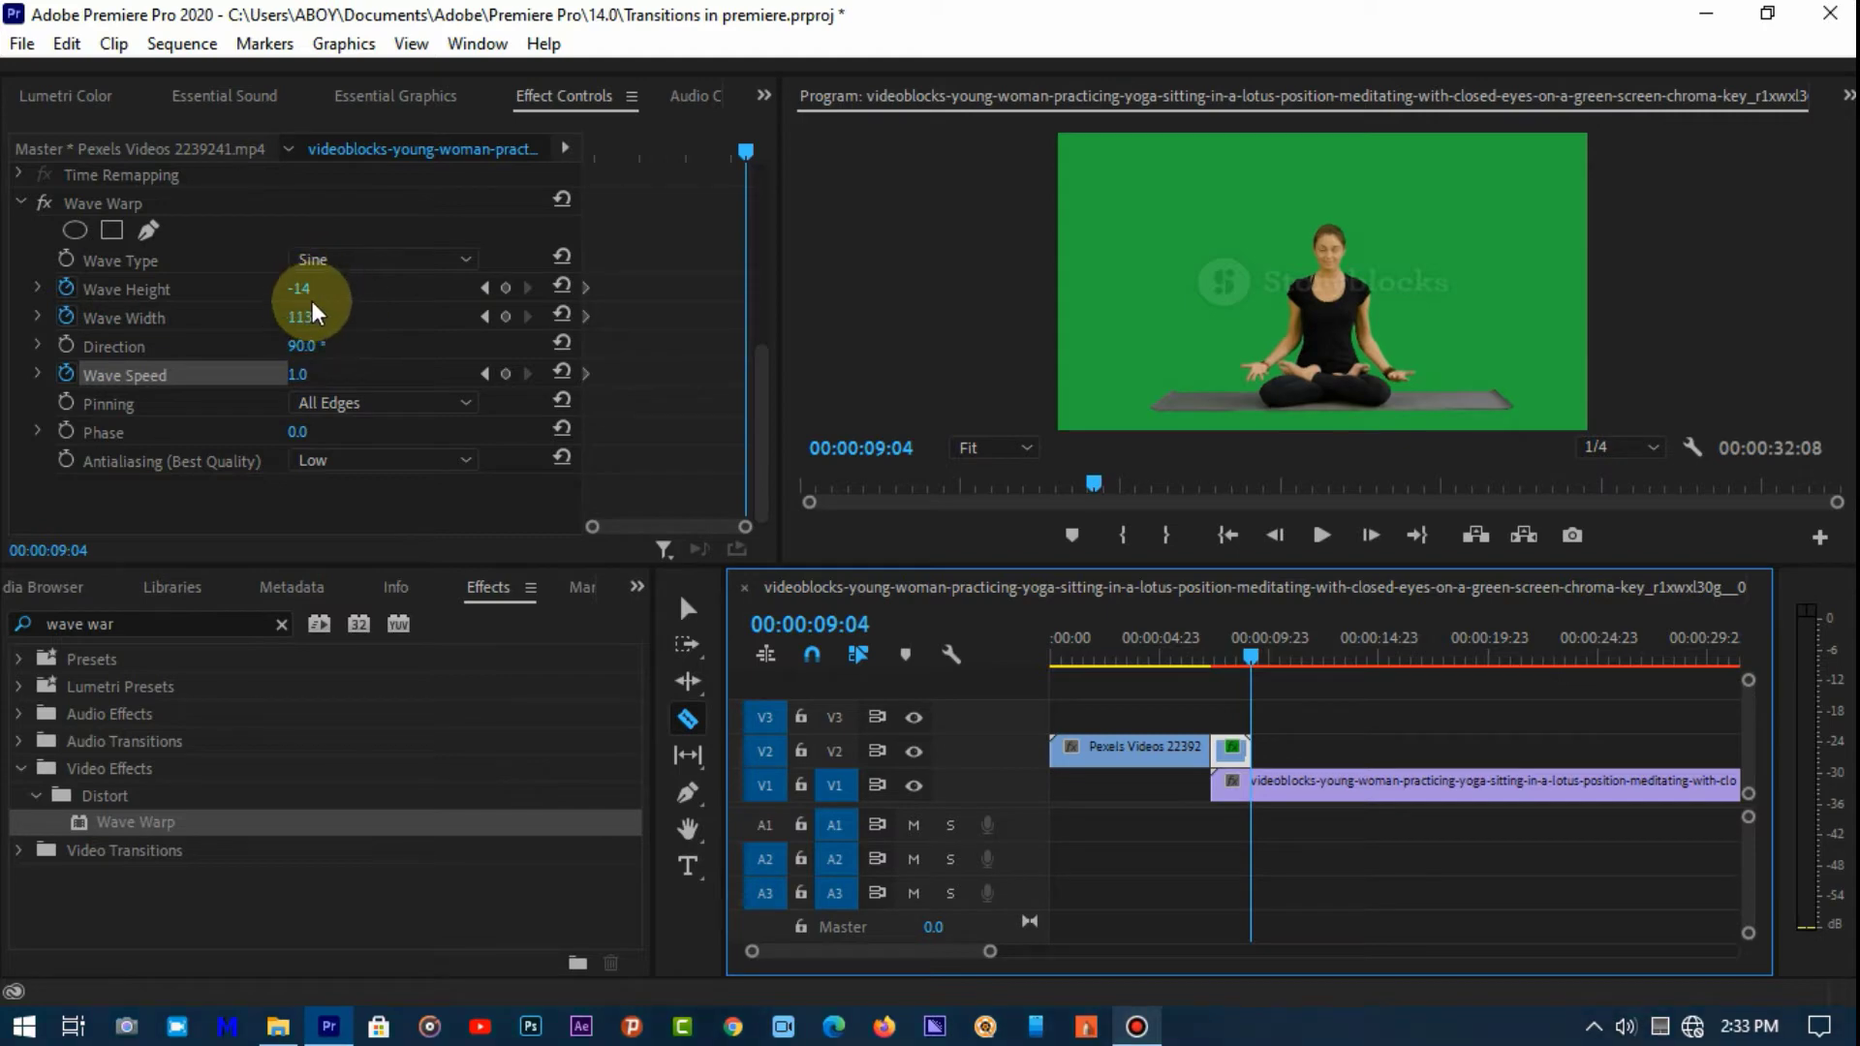
left_click_drag(300, 288, 307, 374)
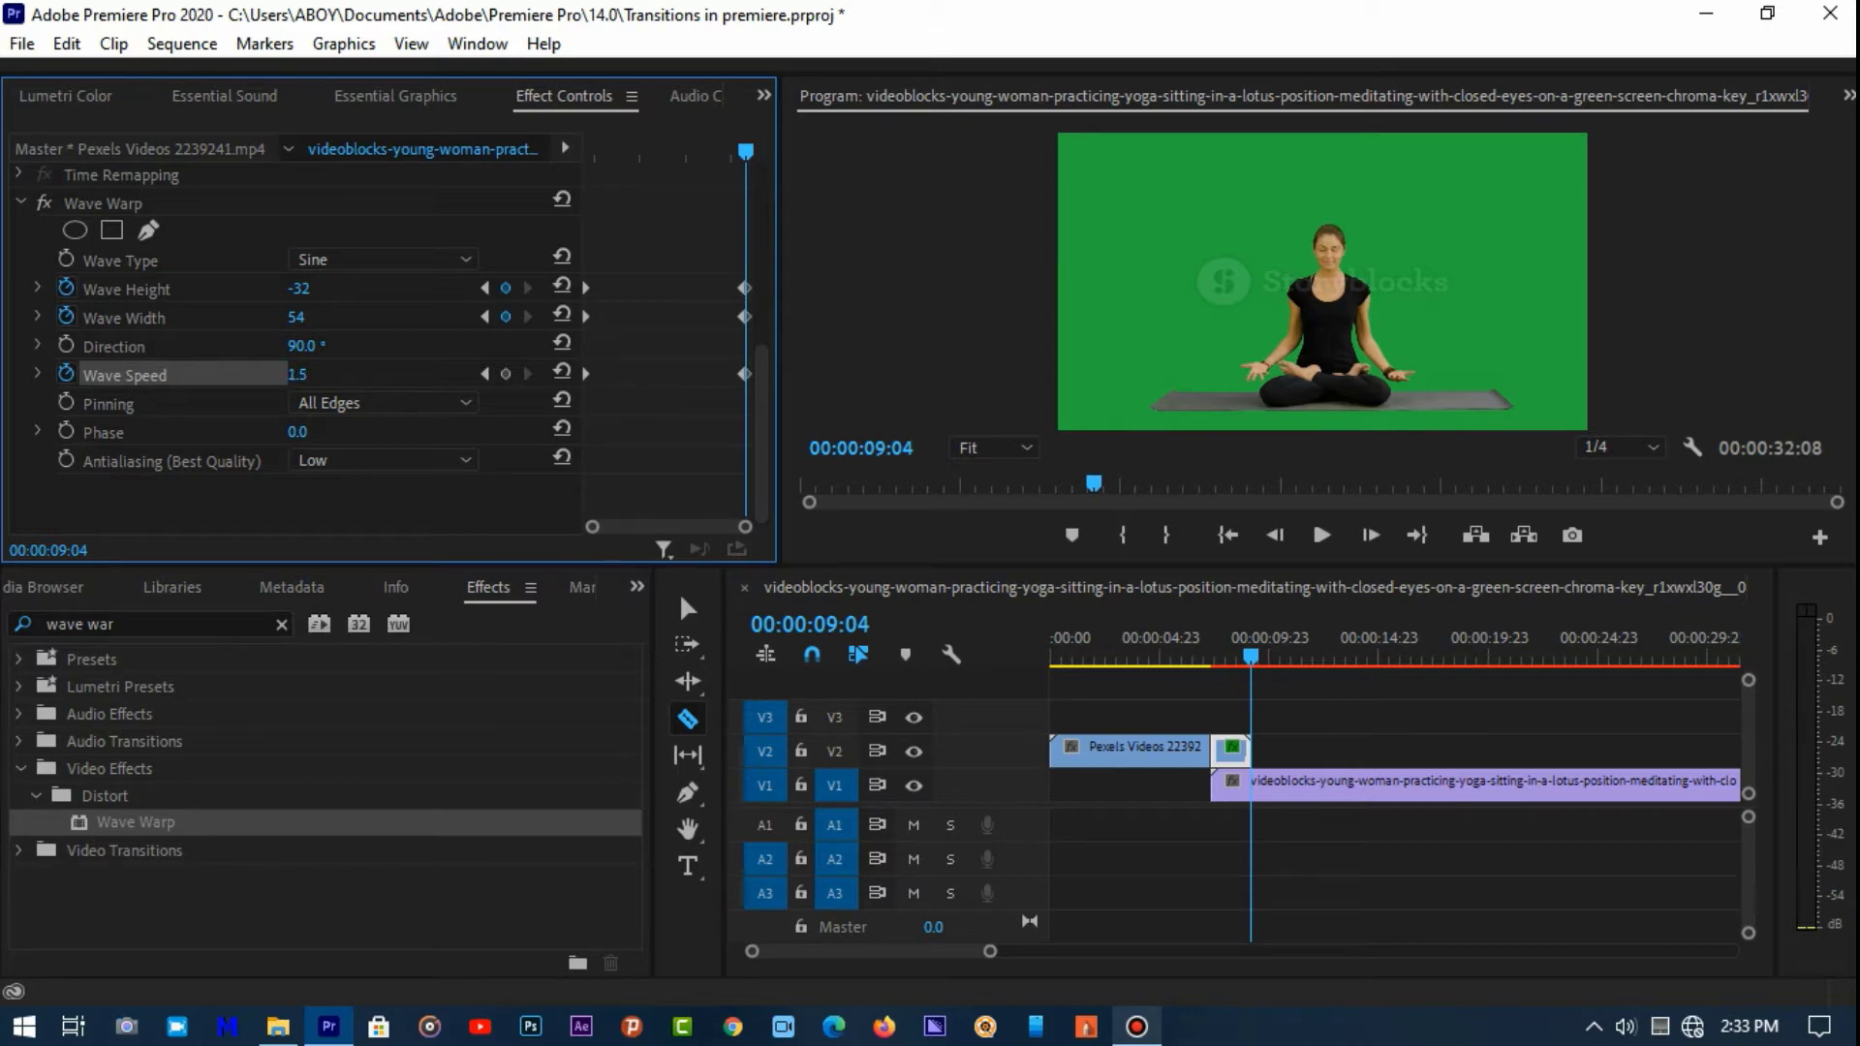
- Play the sequence from its beginning to preview the wave-warp transition
left_click(1211, 659)
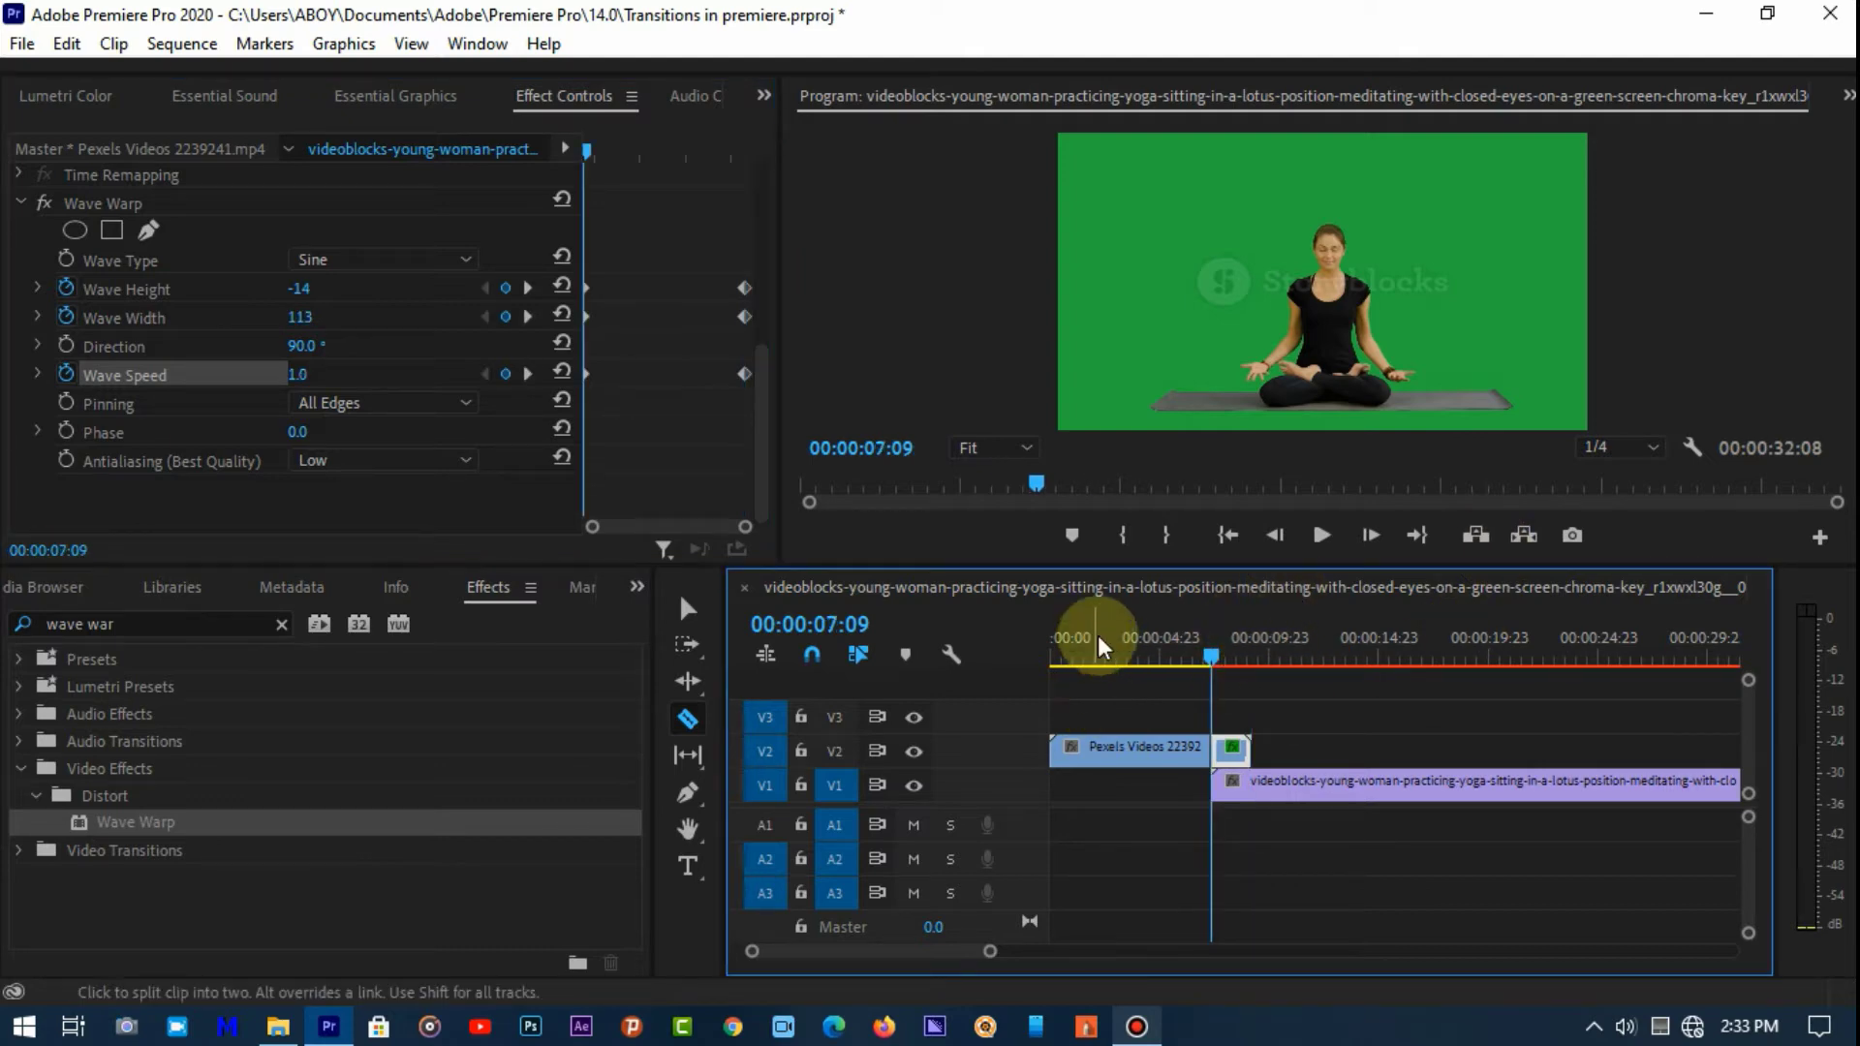
key("Home")
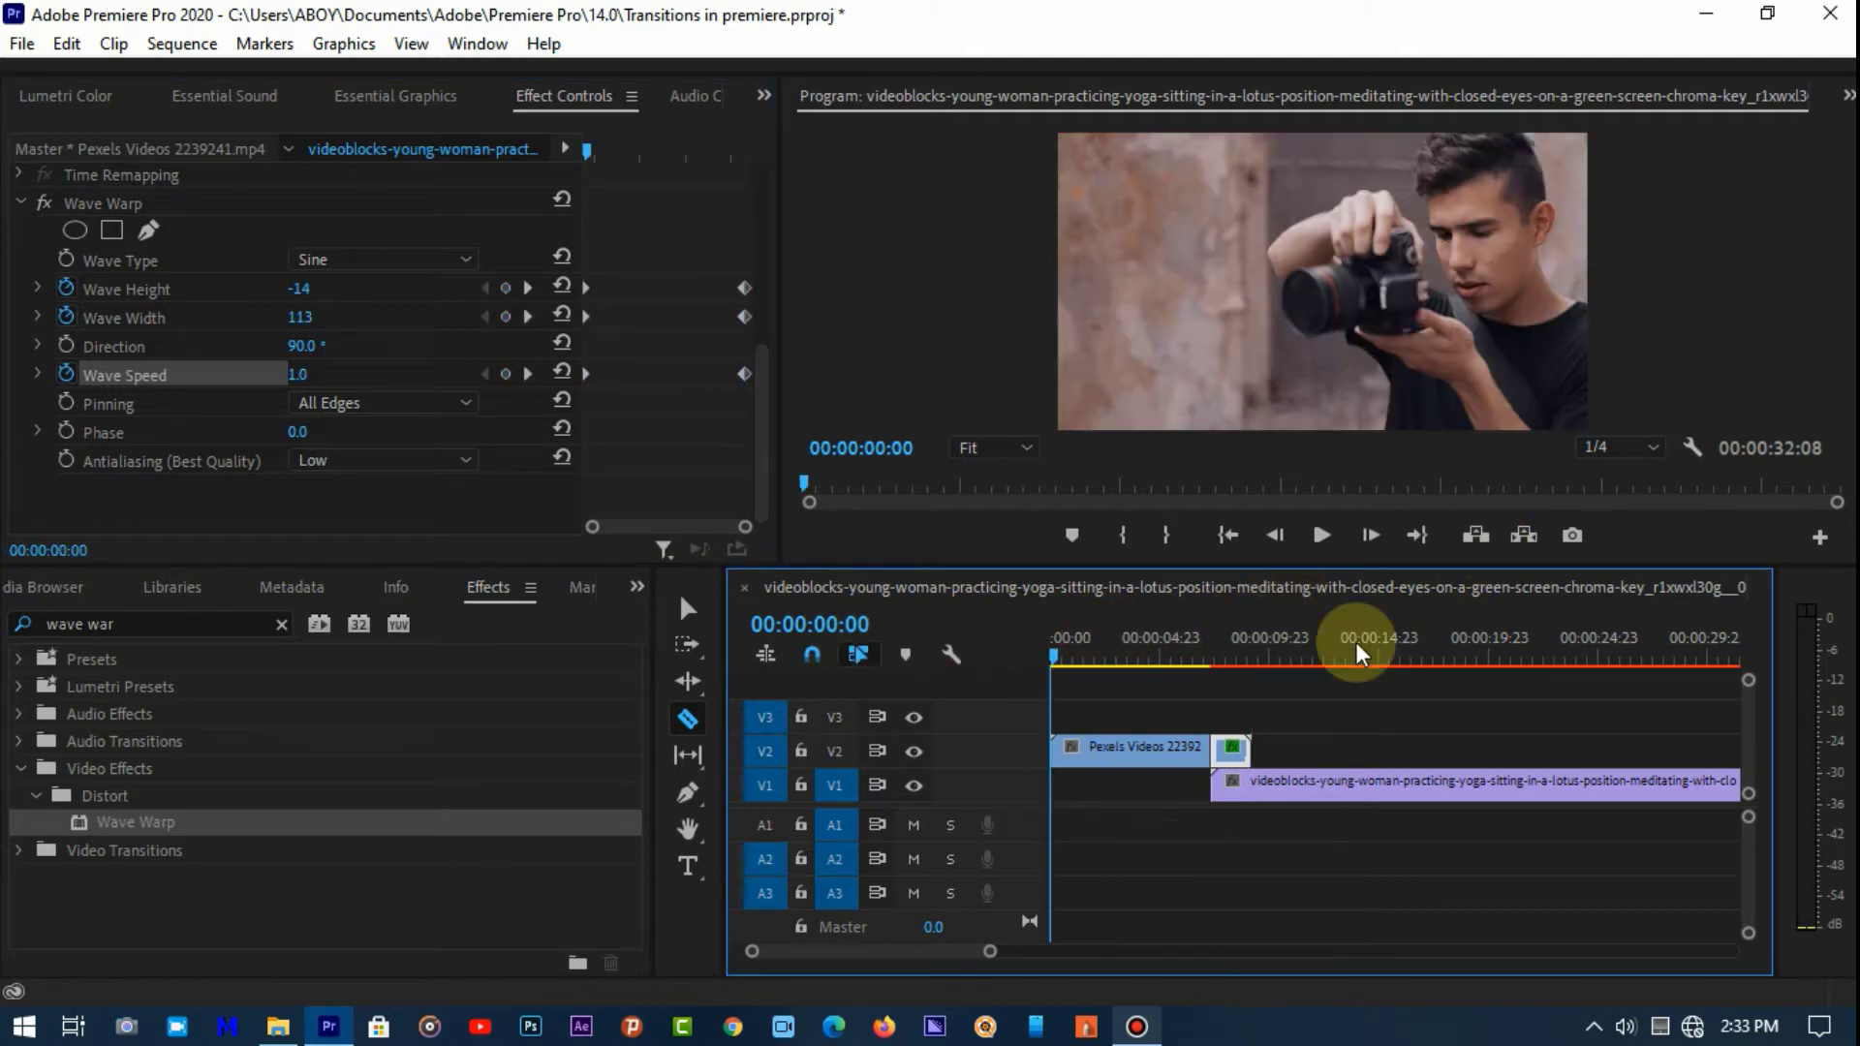
left_click(1322, 535)
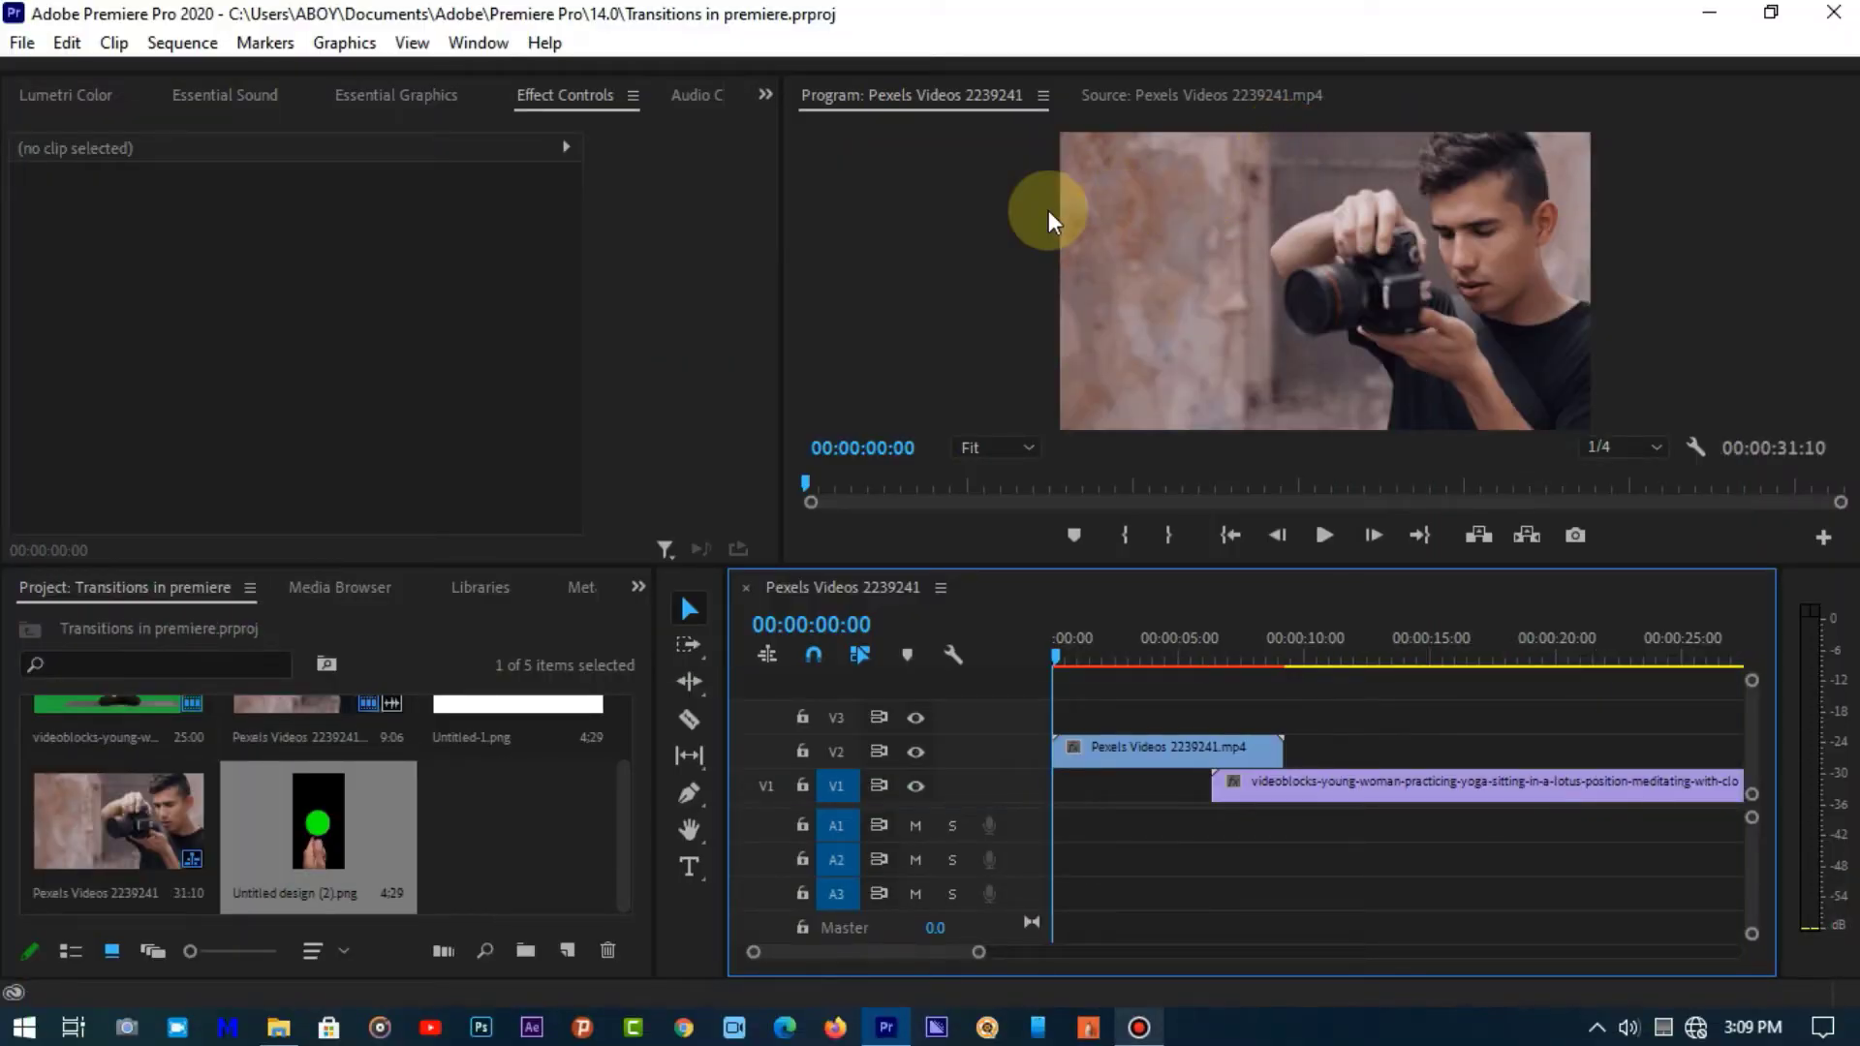
- Place Untitled design (2).png on V3 over the overlap of the two clips and set its vertical position to 654
left_click_drag(290, 818, 1283, 714)
left_click(1264, 640)
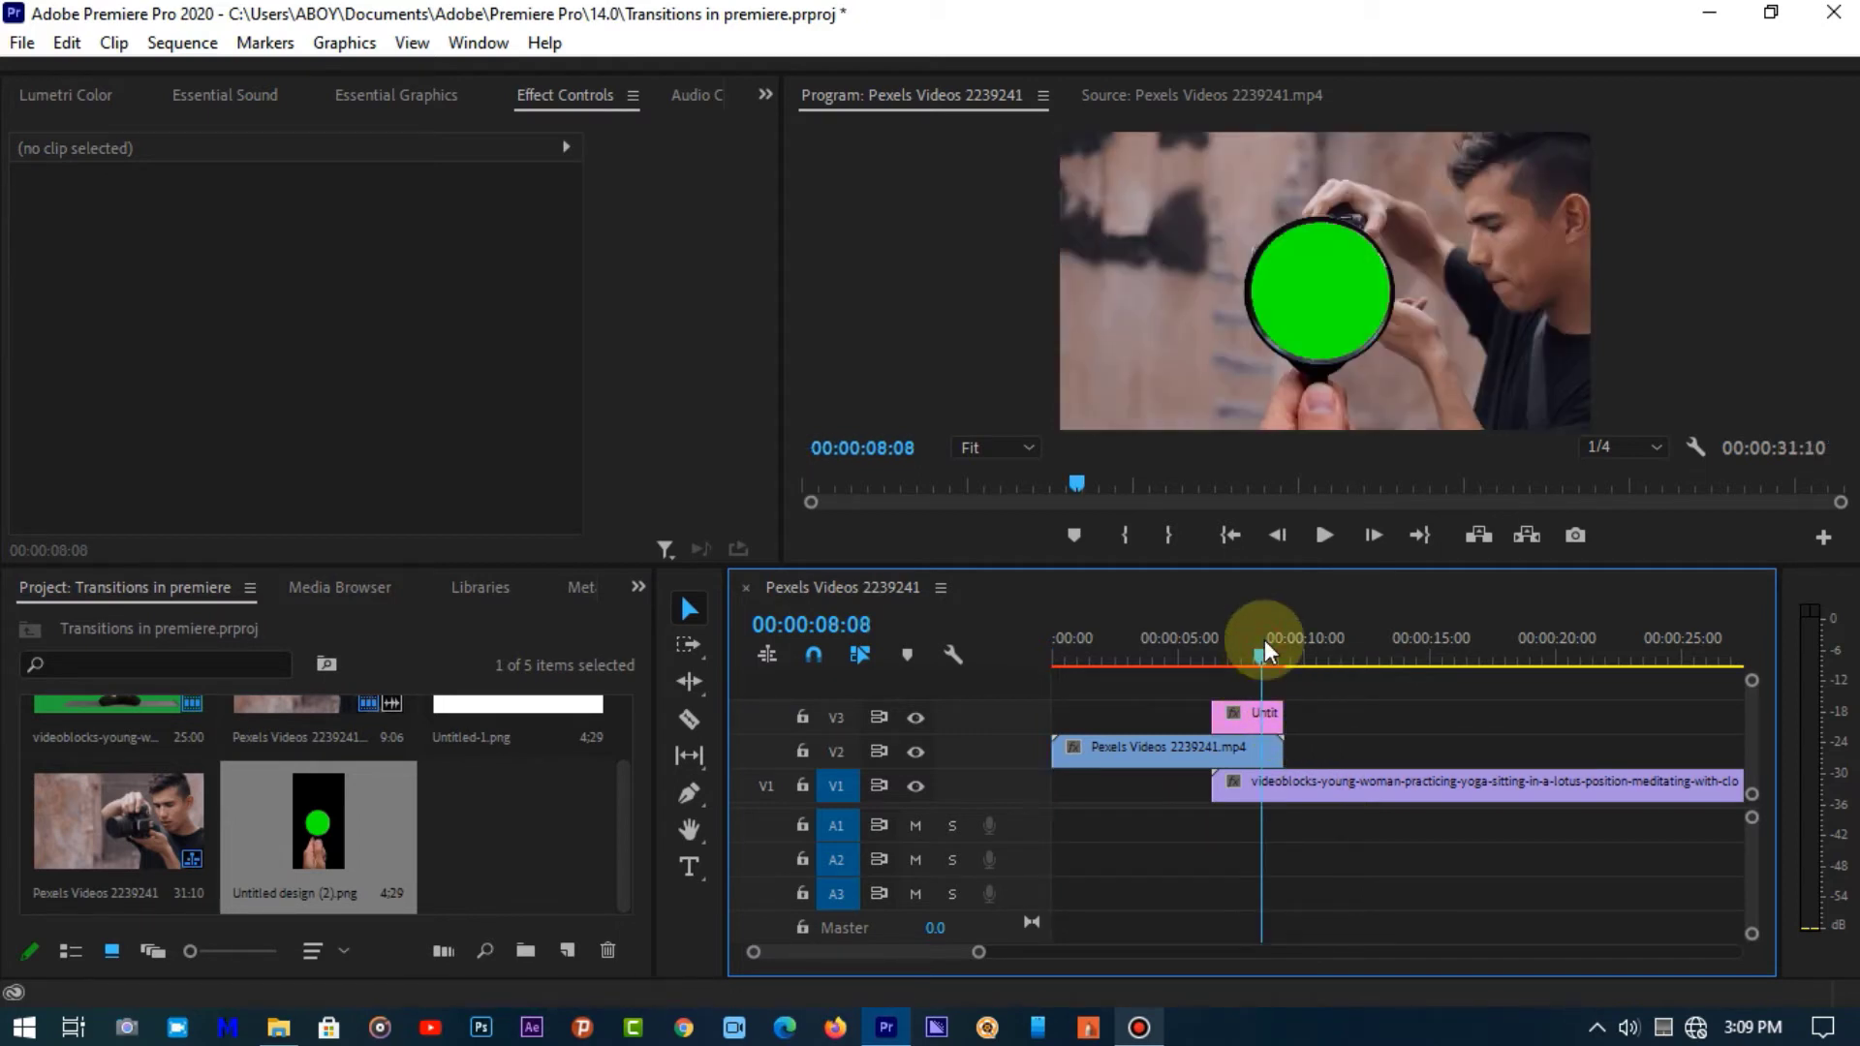
left_click(1265, 718)
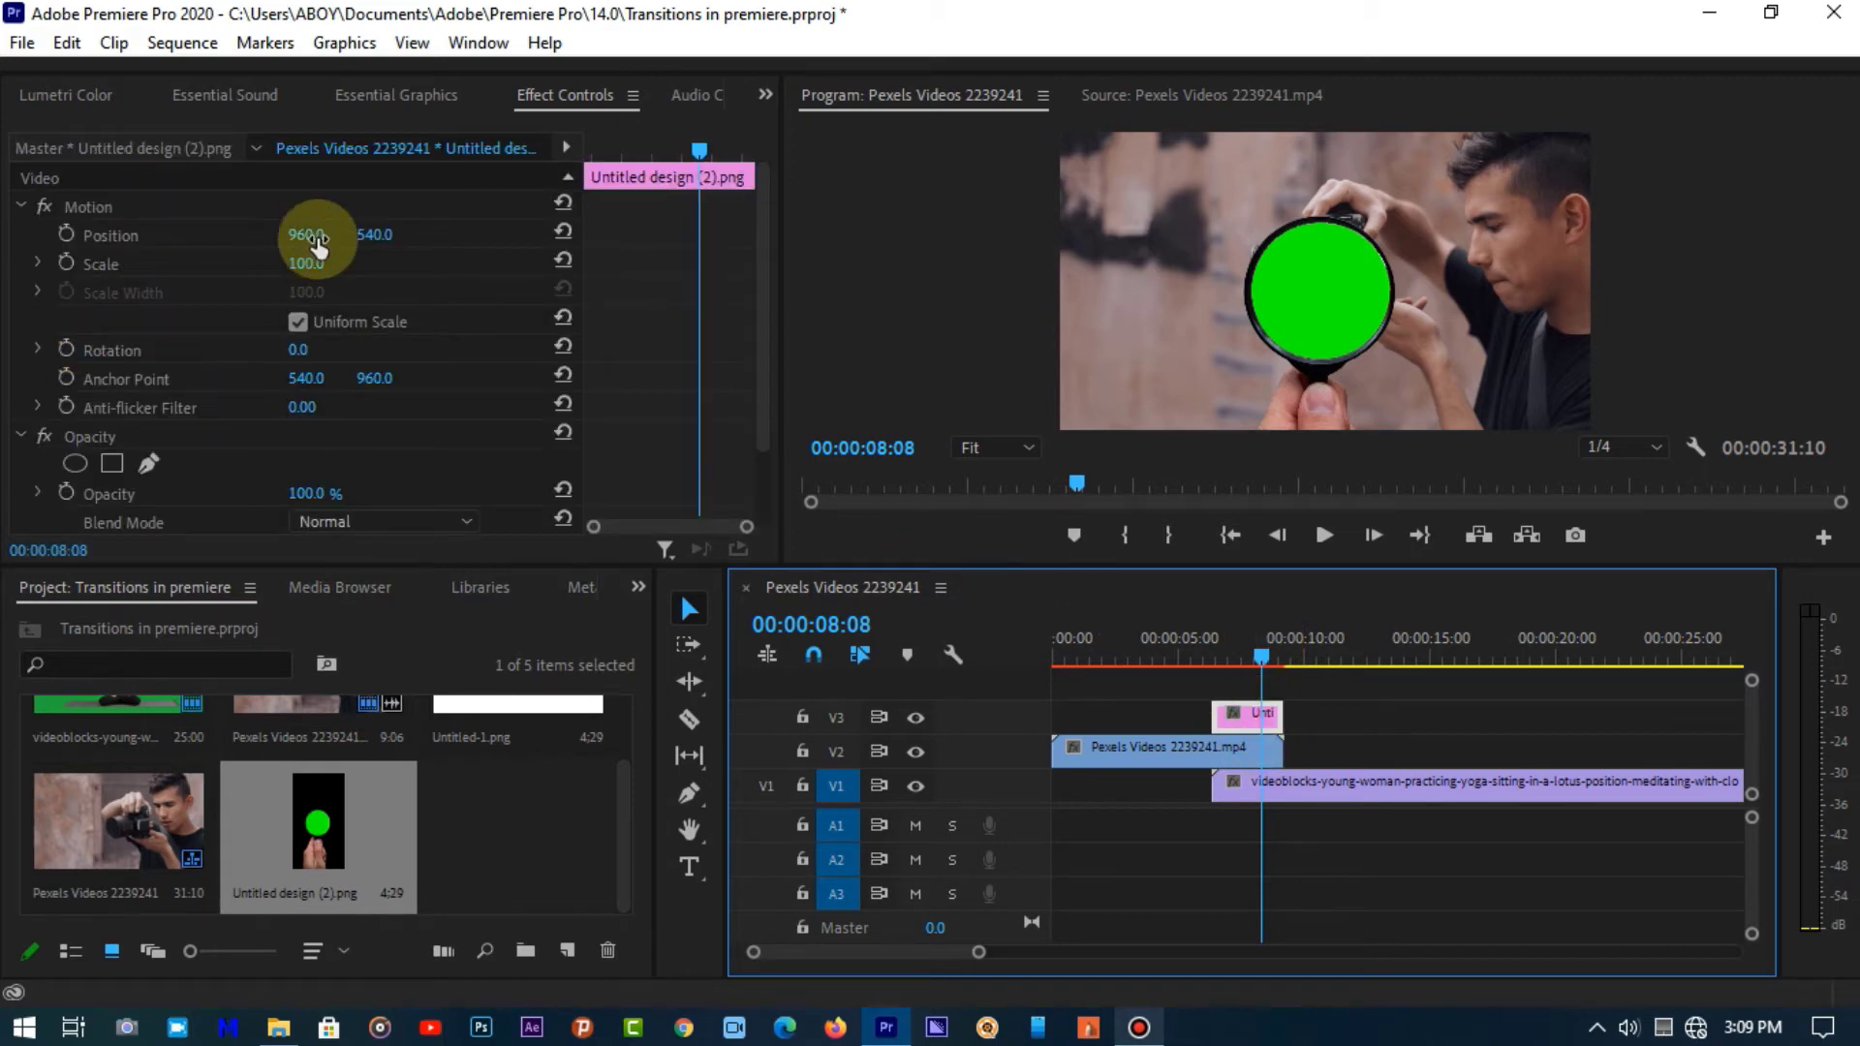
left_click(374, 234)
mouse_move(374, 234)
left_mouse_down()
mouse_move(155, 234)
mouse_move(412, 234)
mouse_move(395, 234)
left_mouse_up()
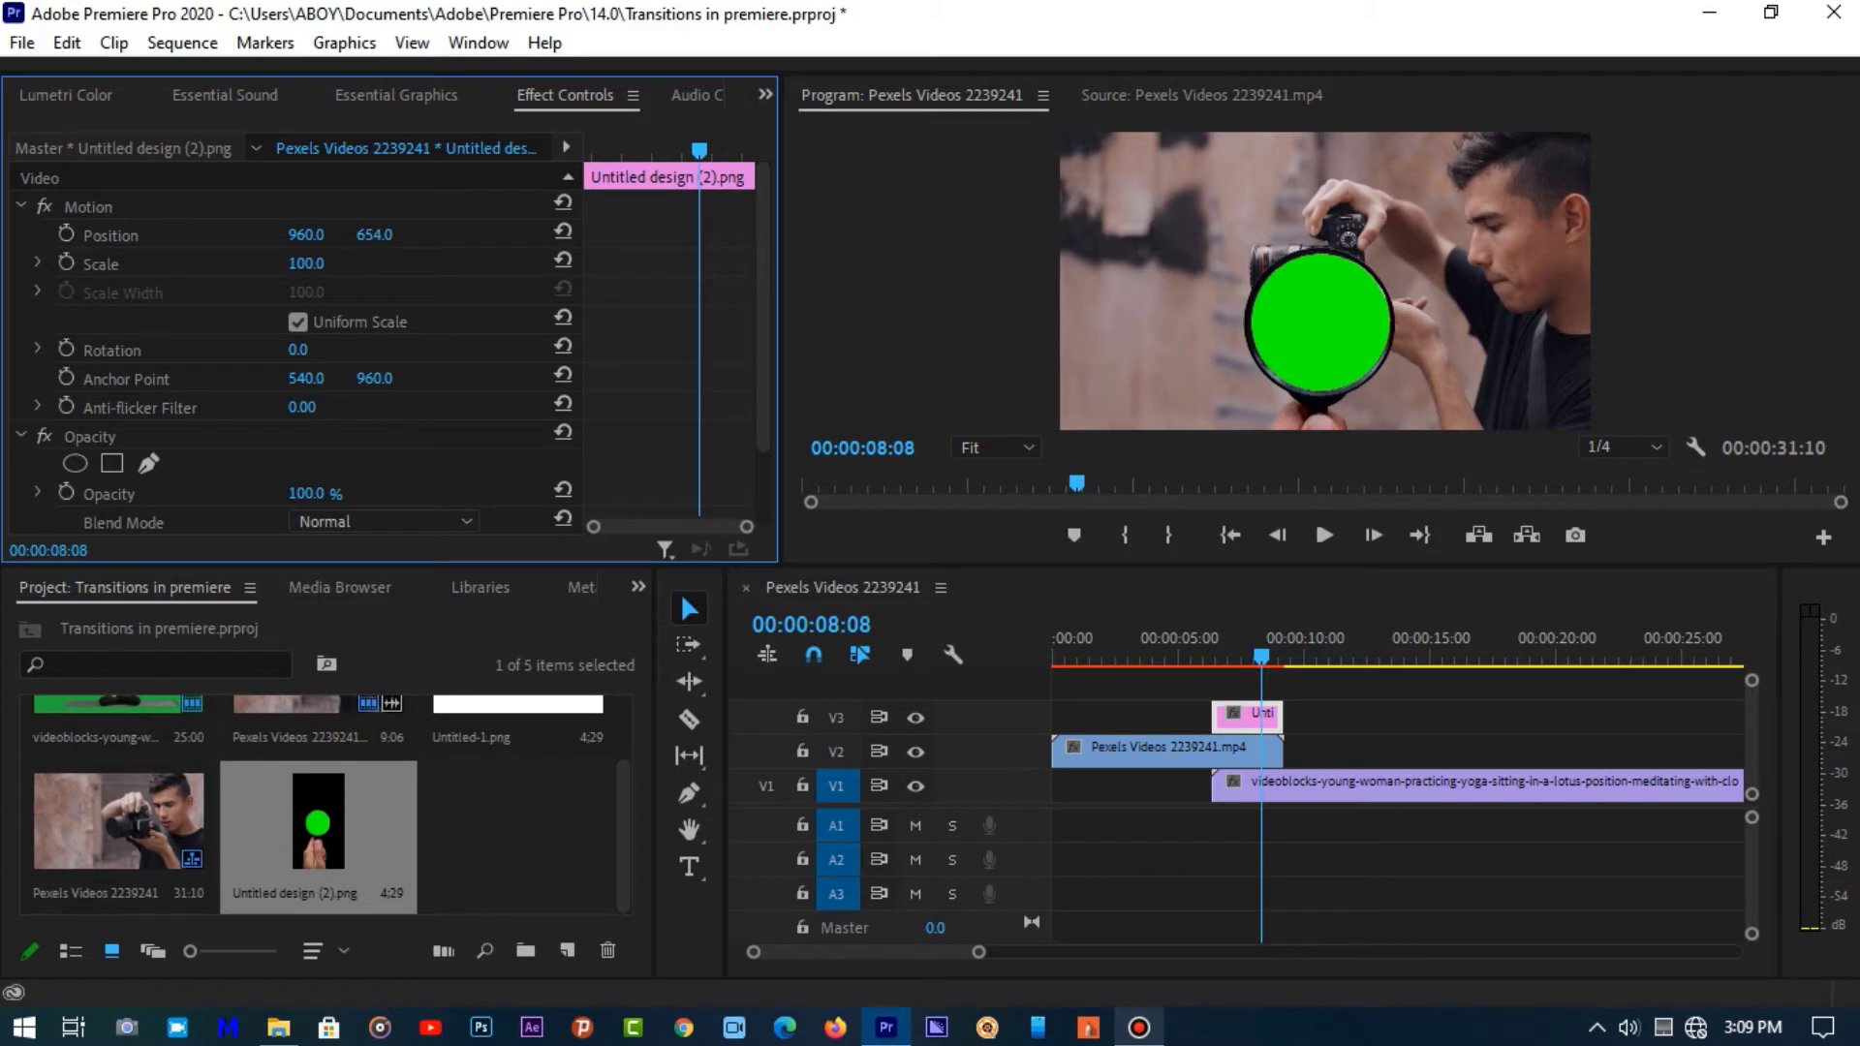
- Nest the magnifying-glass image and the Pexels clip together as Nested Sequence 03
left_click(1235, 788)
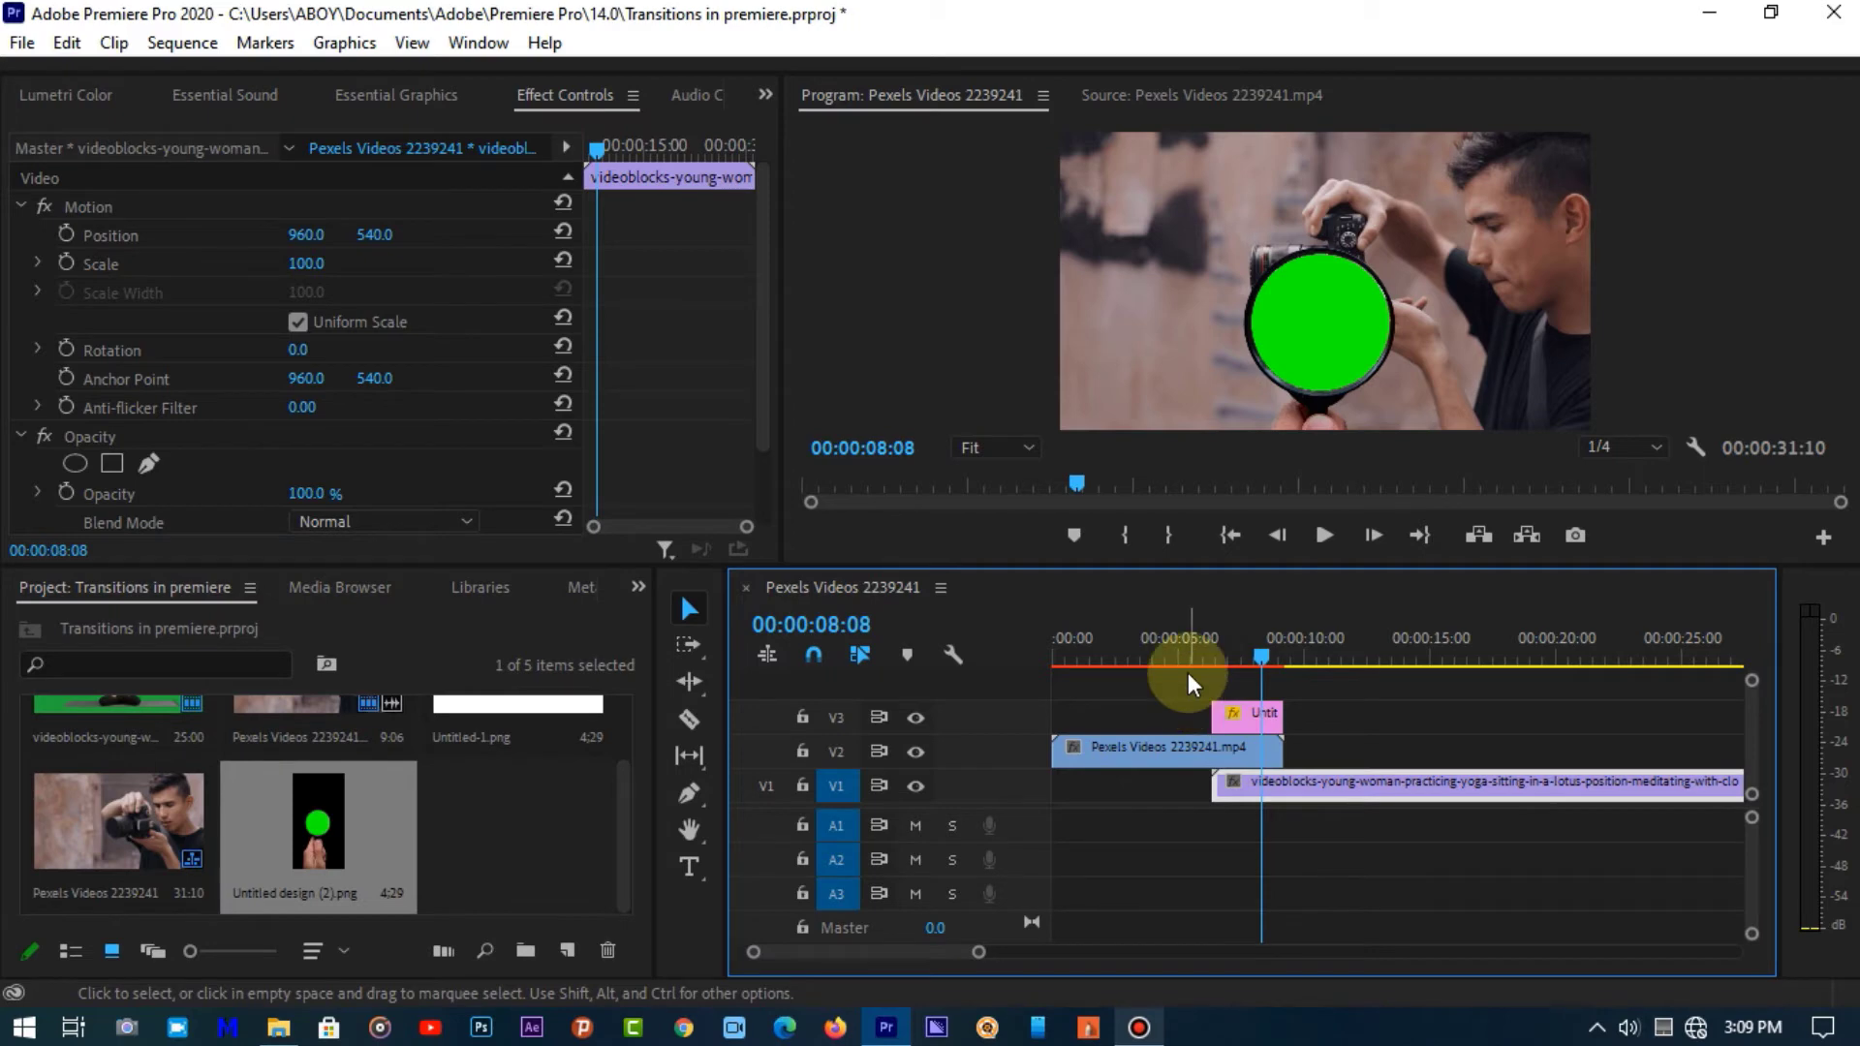
left_click_drag(1187, 672, 1240, 752)
right_click(1240, 752)
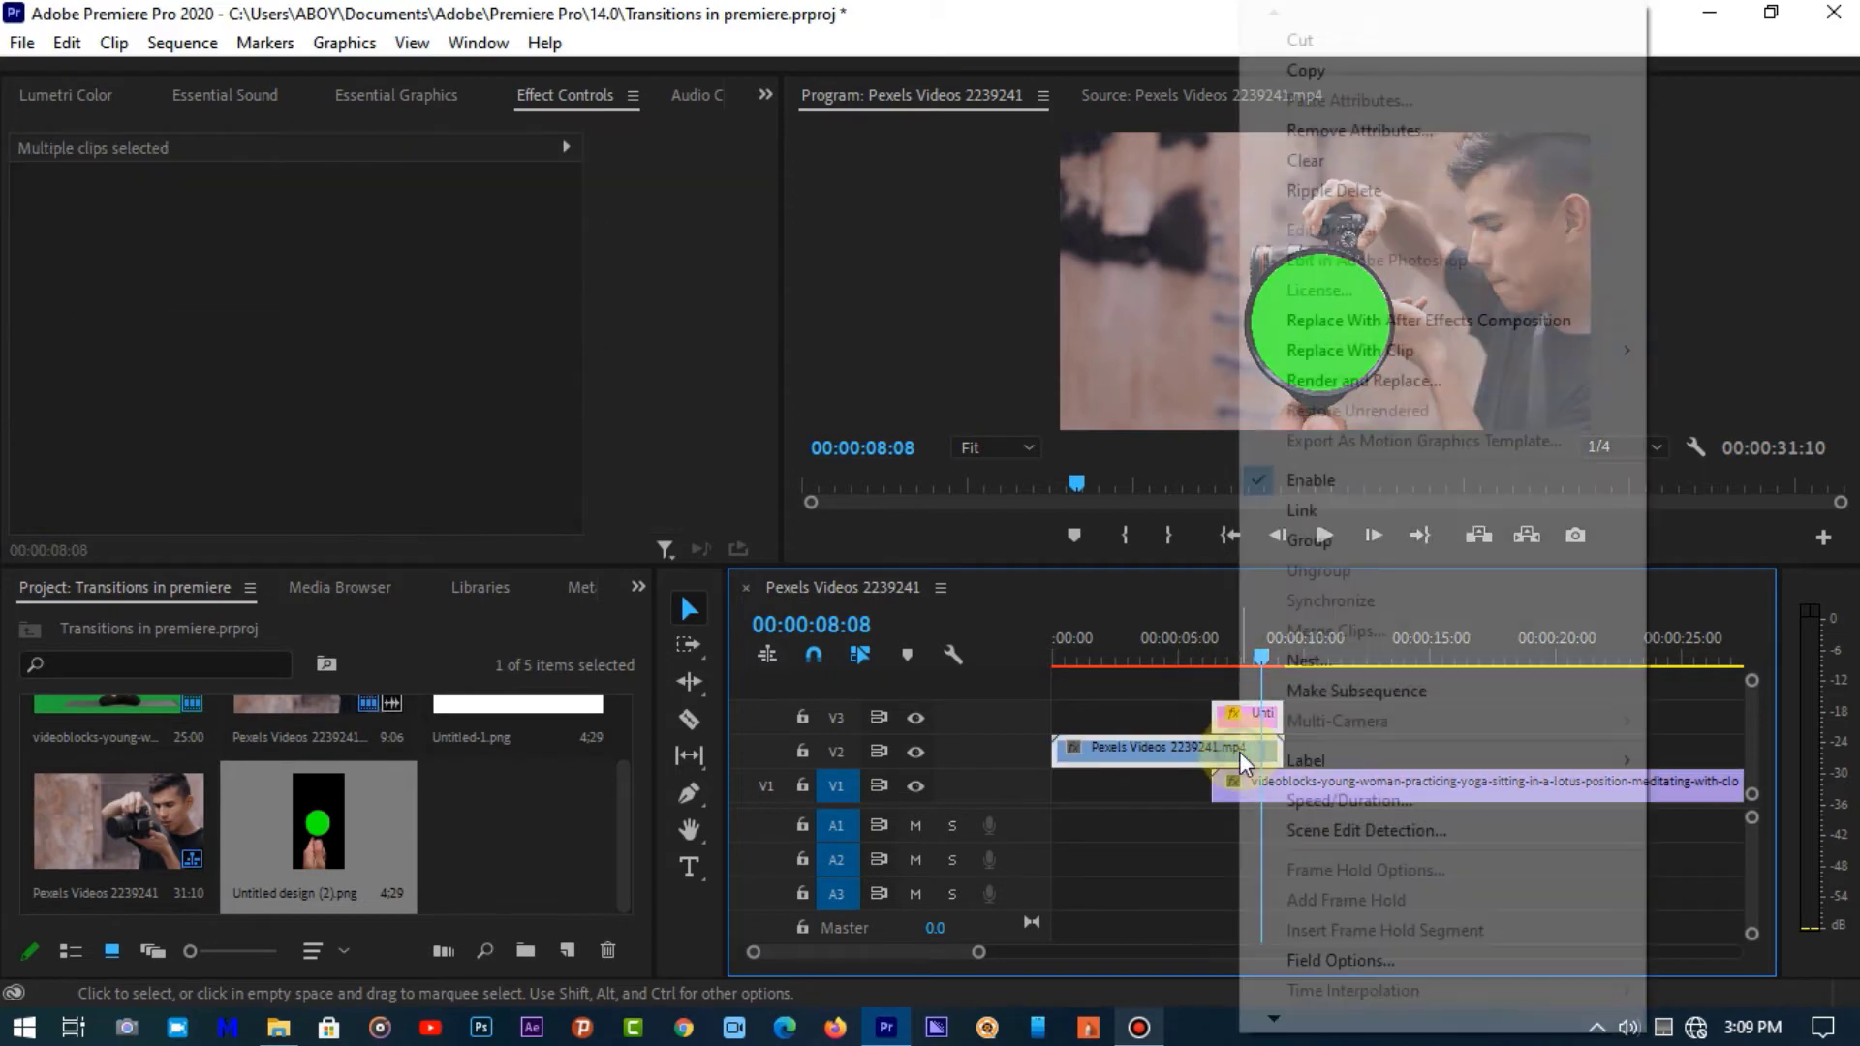
left_click(1311, 660)
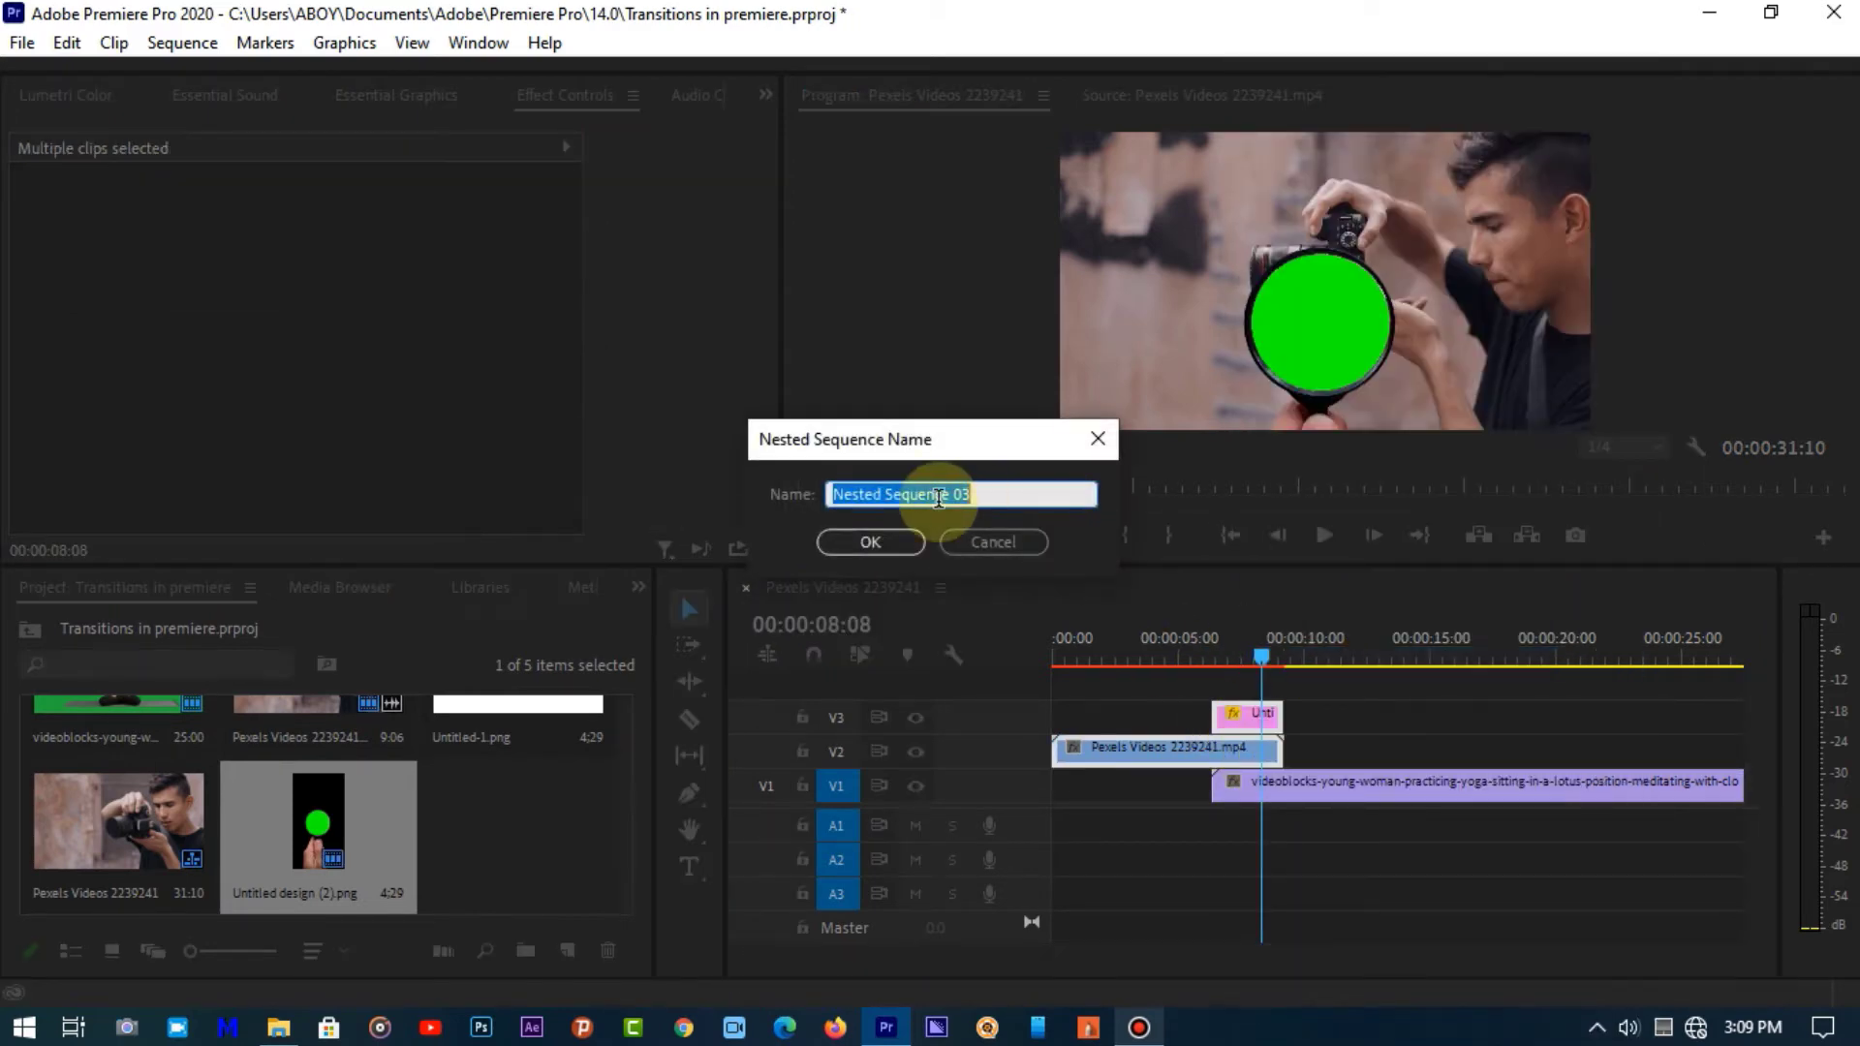
left_click(877, 540)
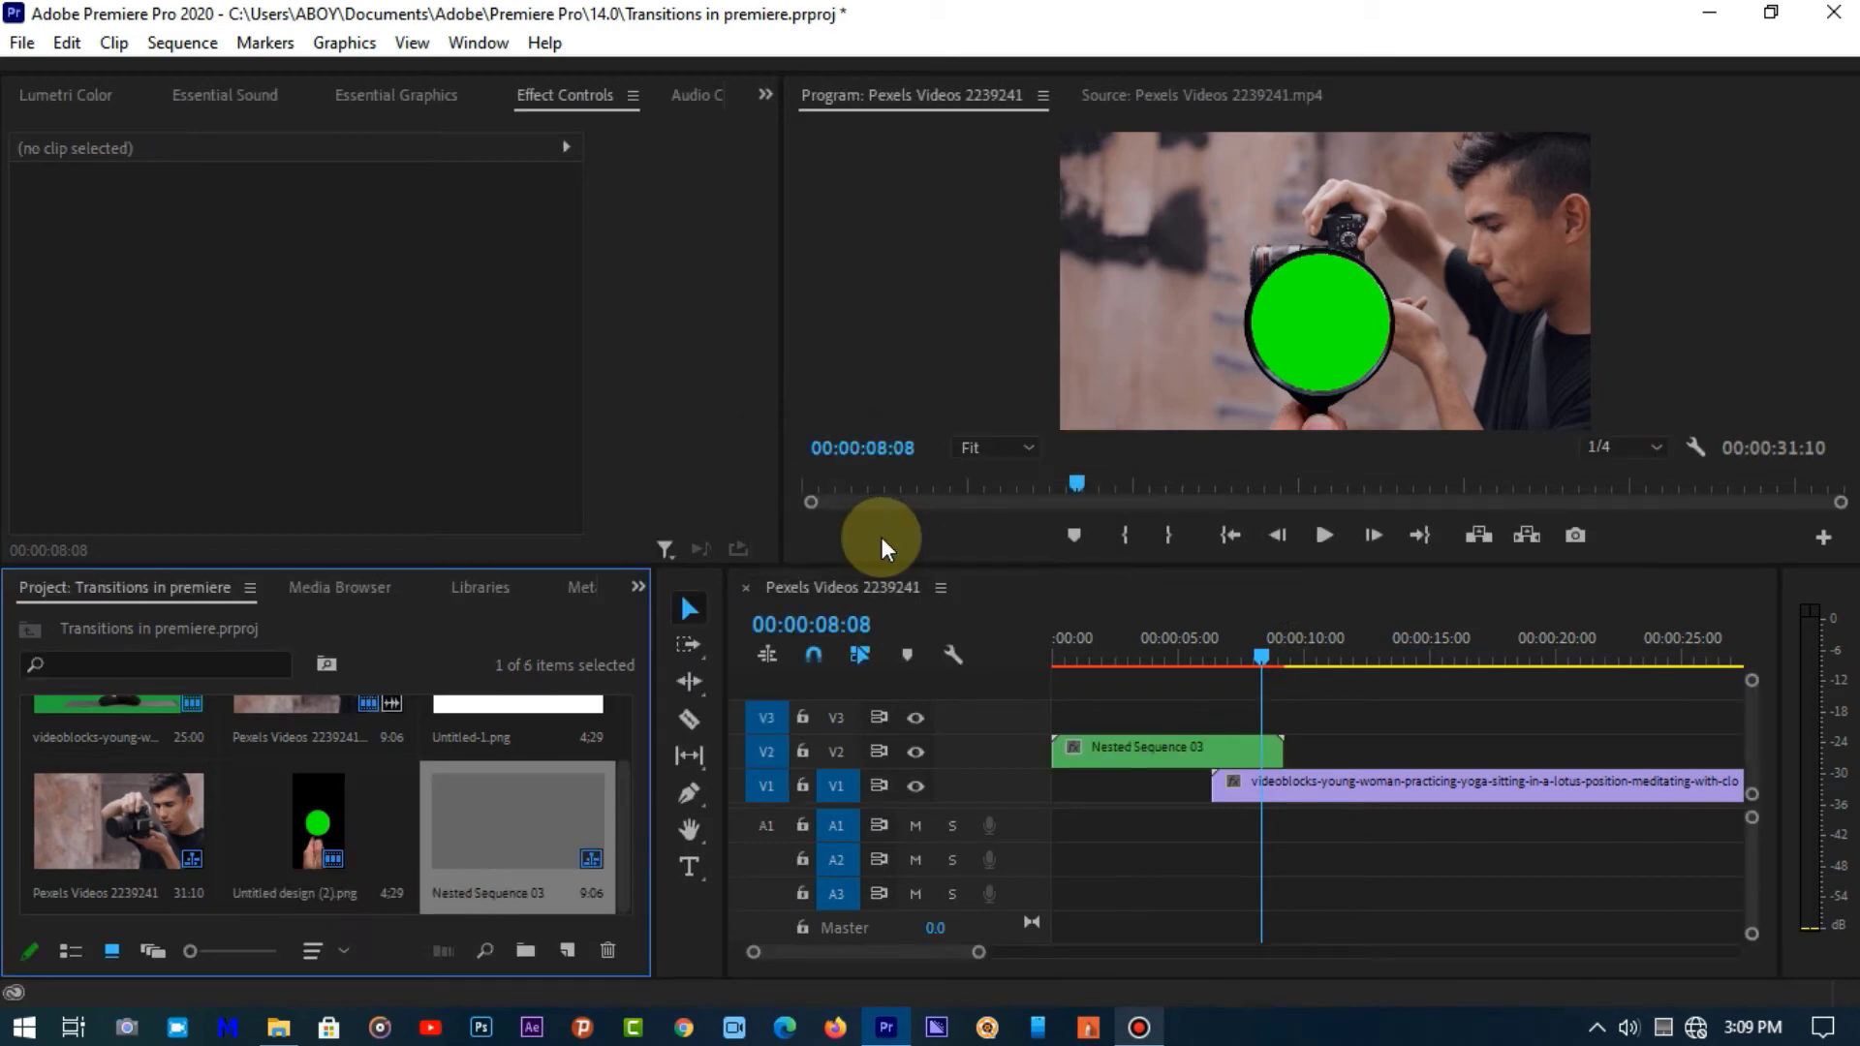
- Inside the nested sequence, keyframe the magnifying-glass image's position, scale and rotation at 00:00:06:10, with scale 102 and rotation 79°
double_click(1107, 758)
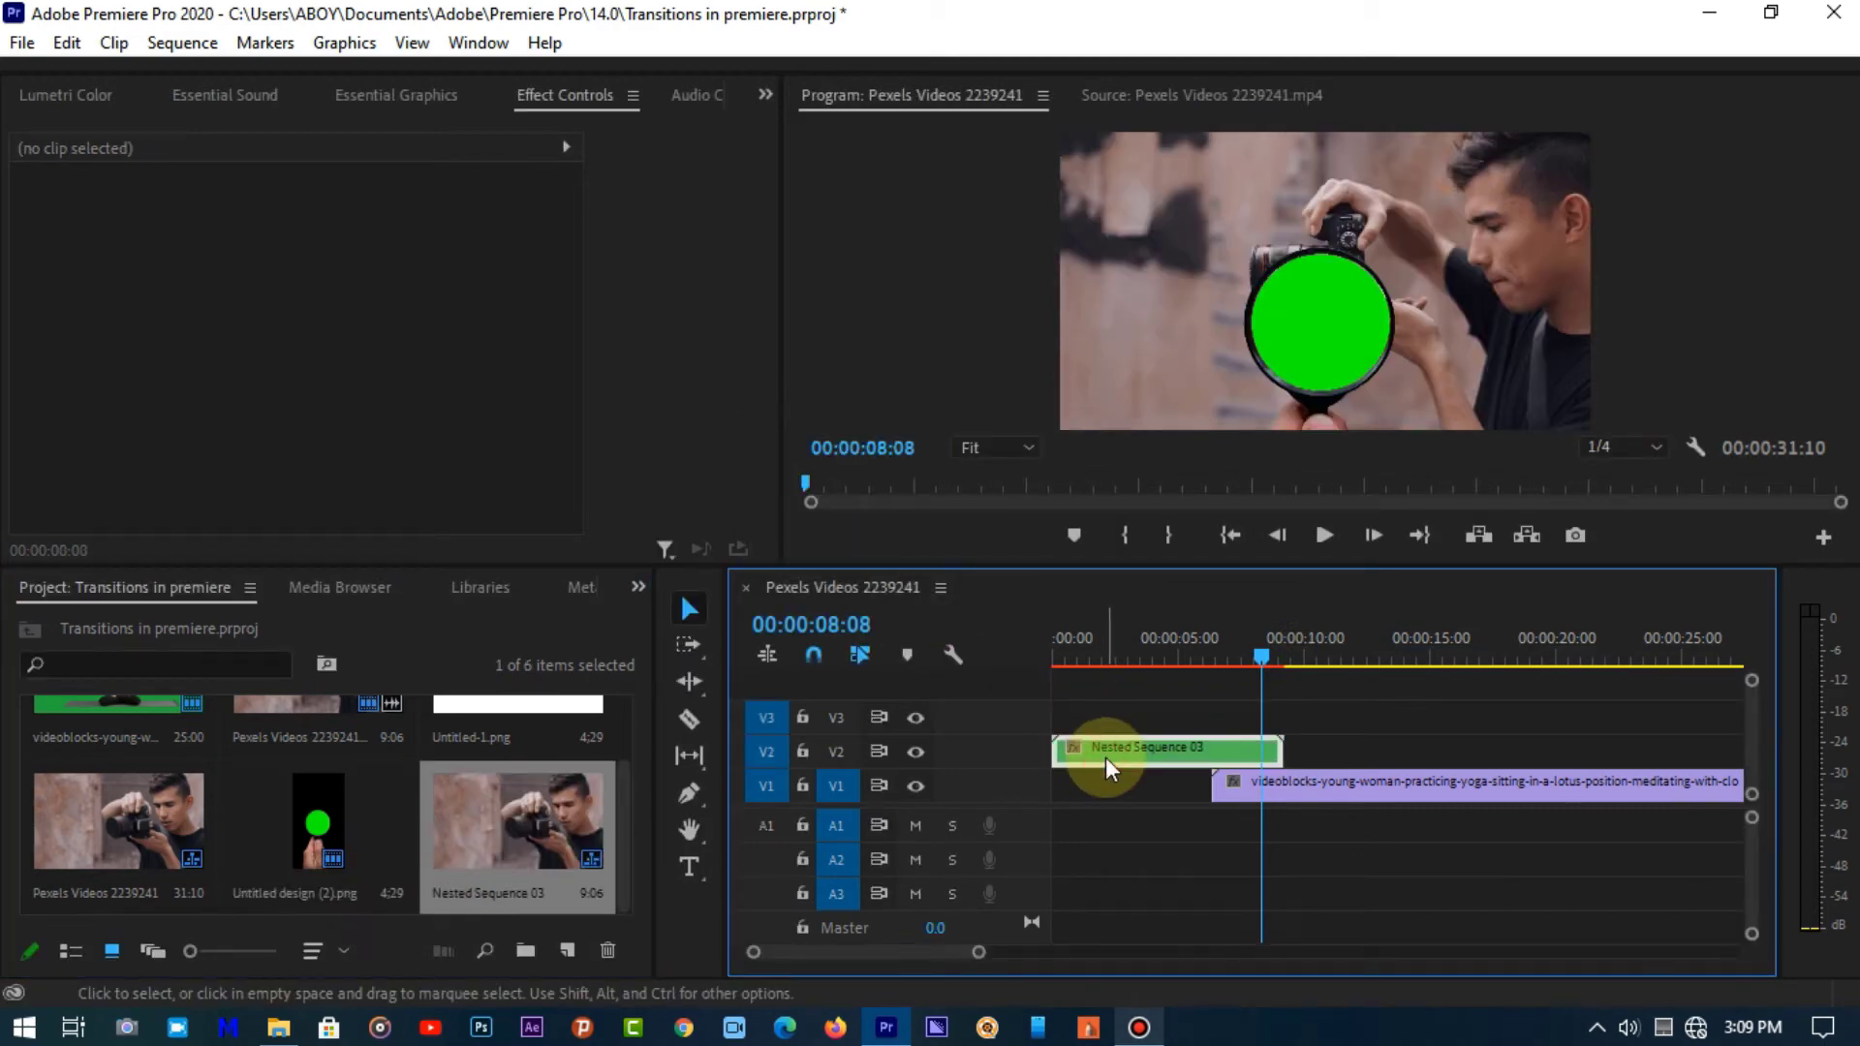
left_click_drag(1263, 663, 1206, 672)
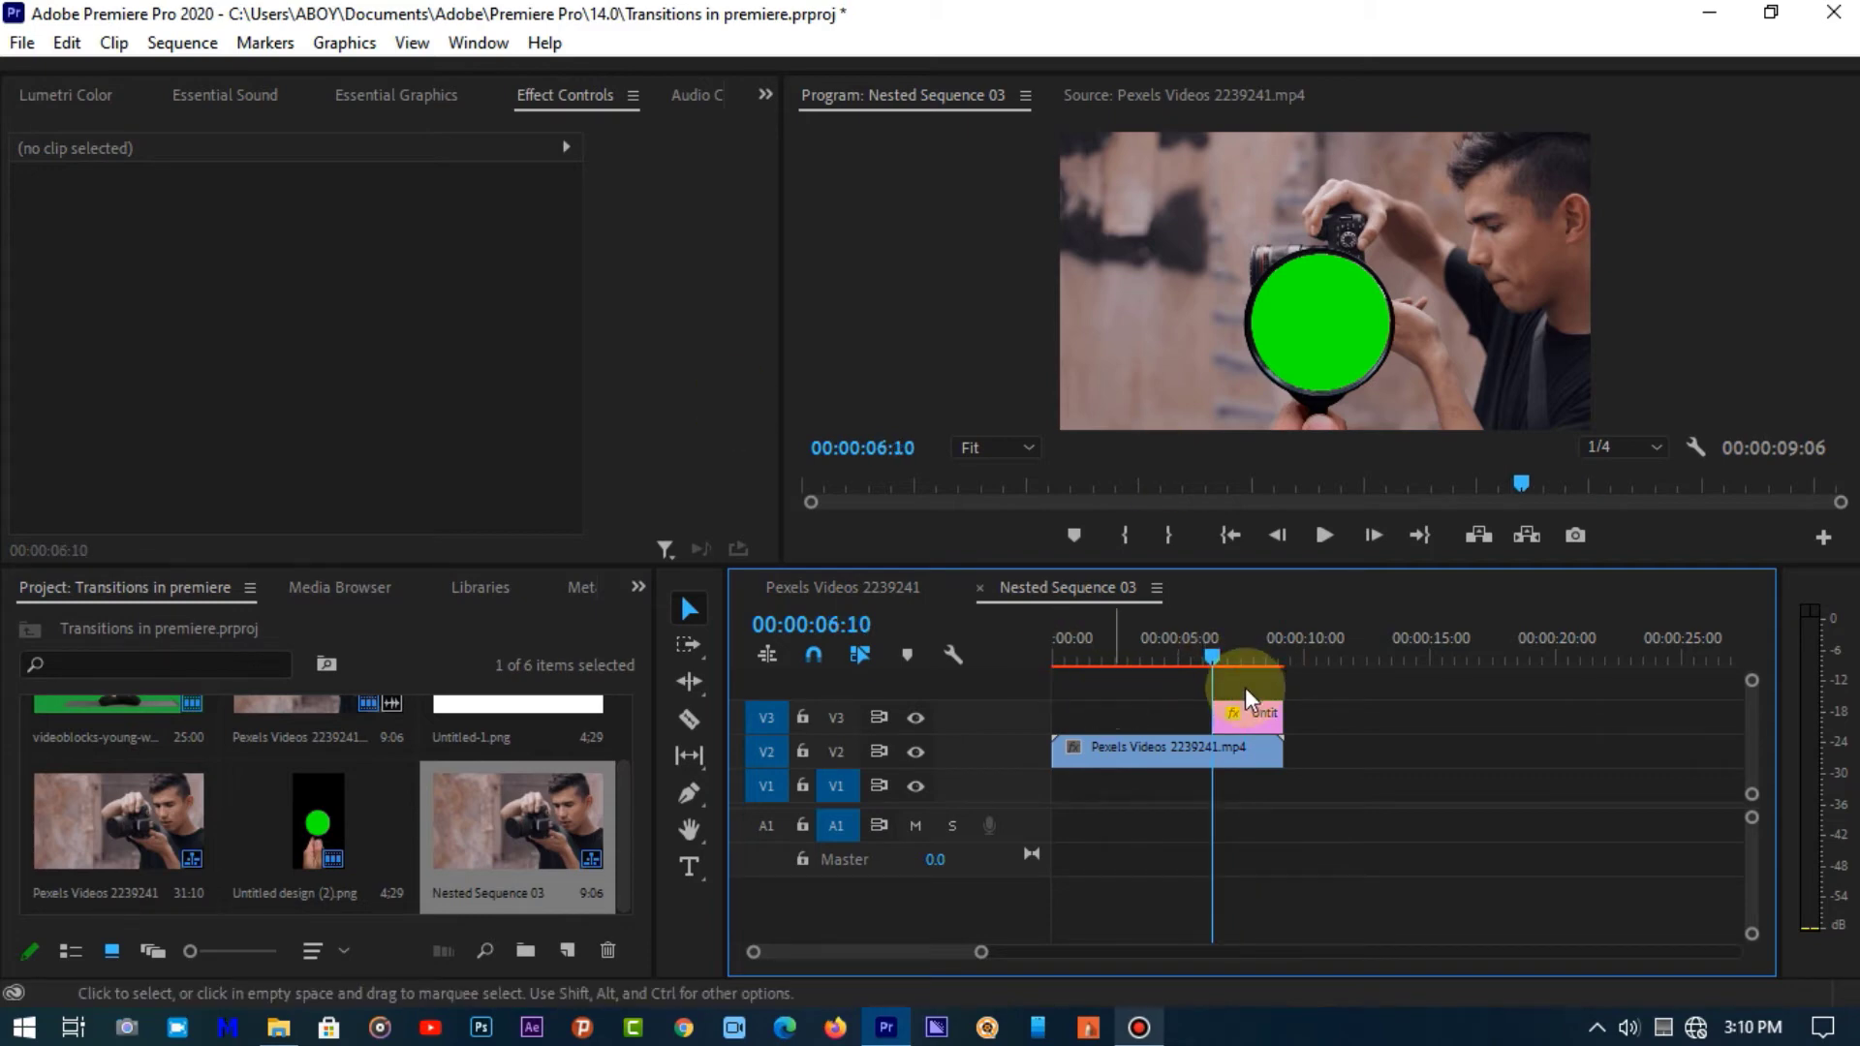
left_click(1243, 723)
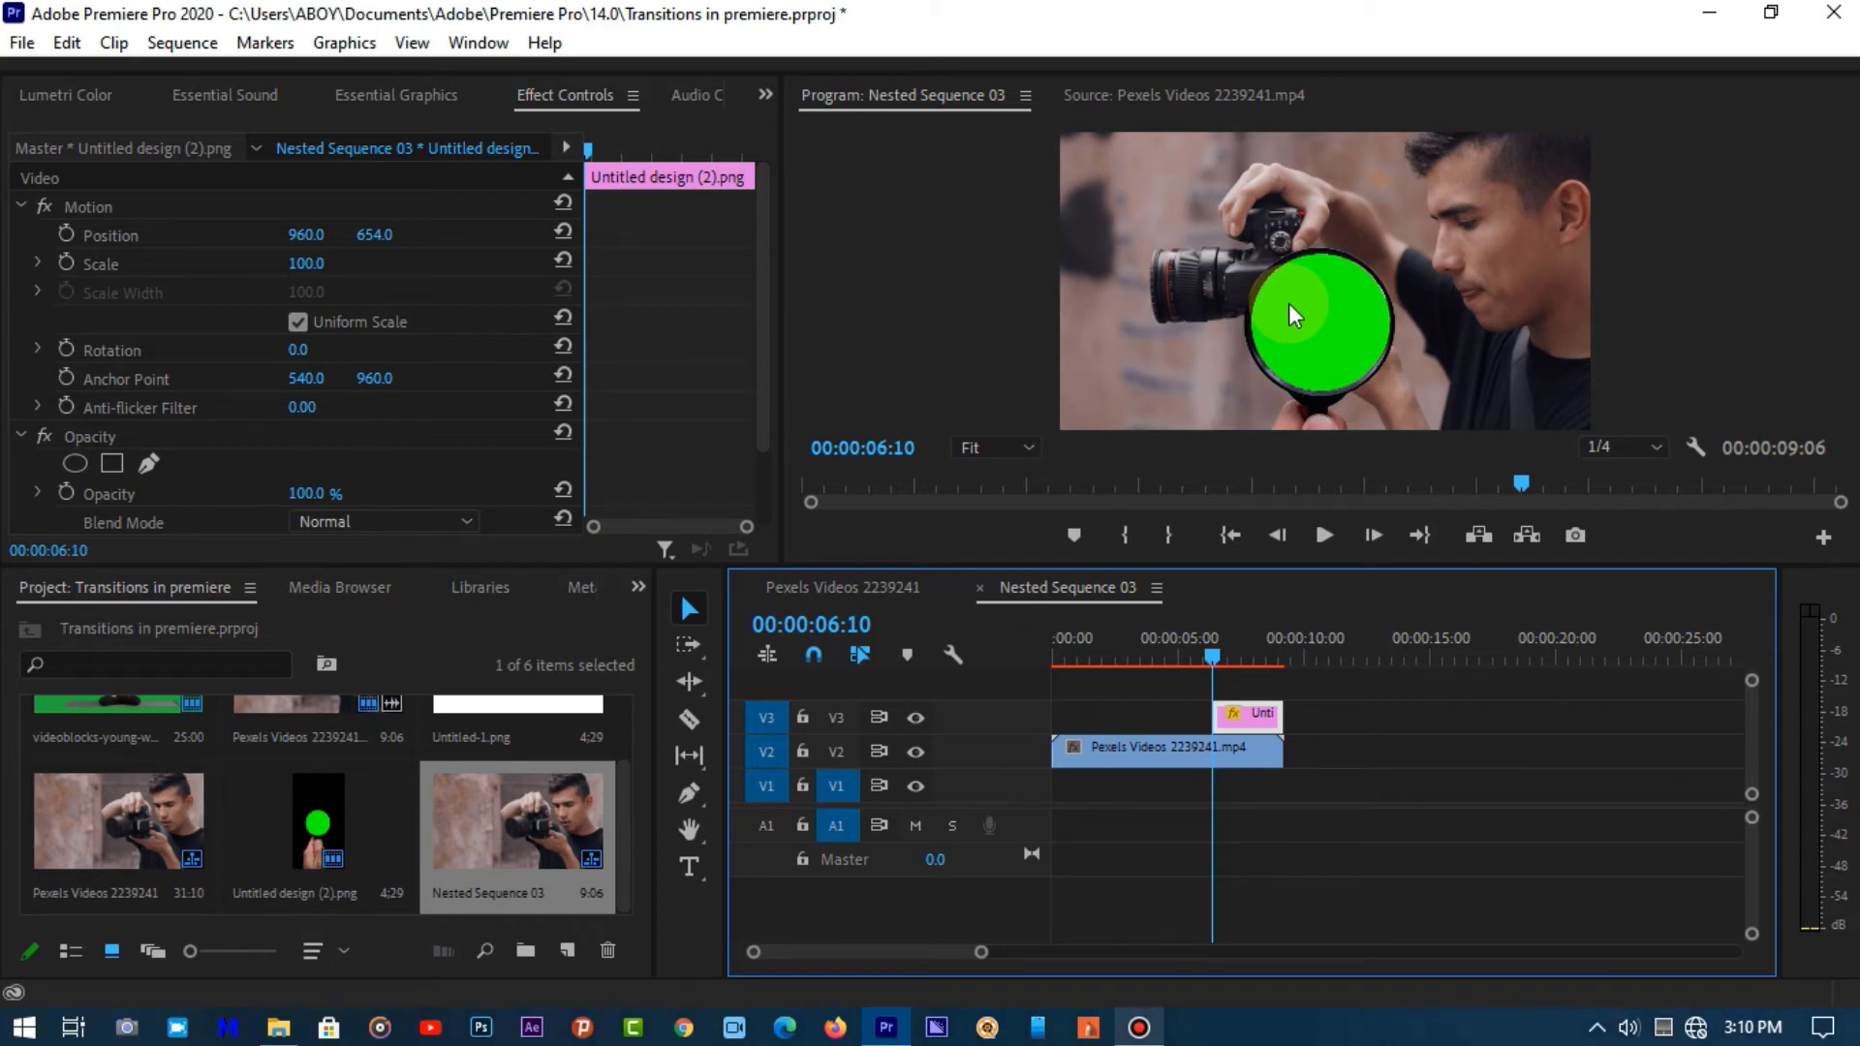
left_click_drag(306, 263, 341, 260)
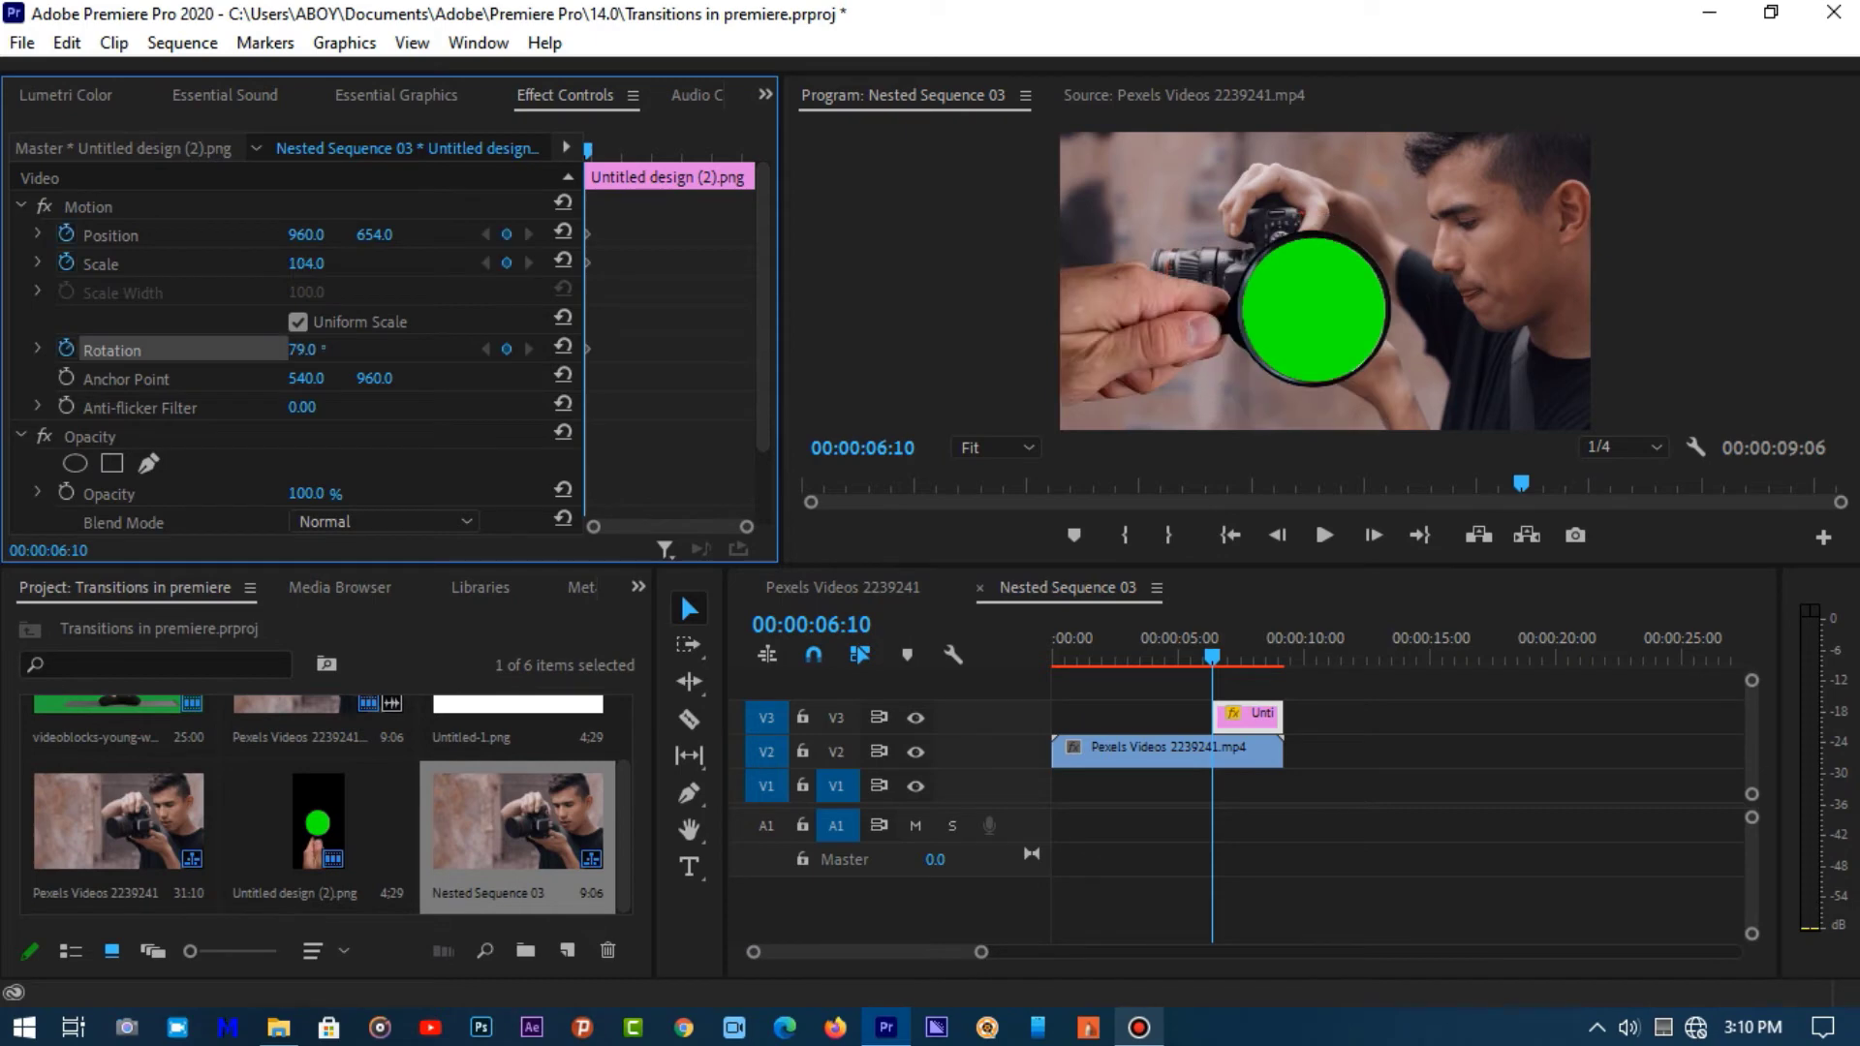
left_click_drag(302, 348, 312, 348)
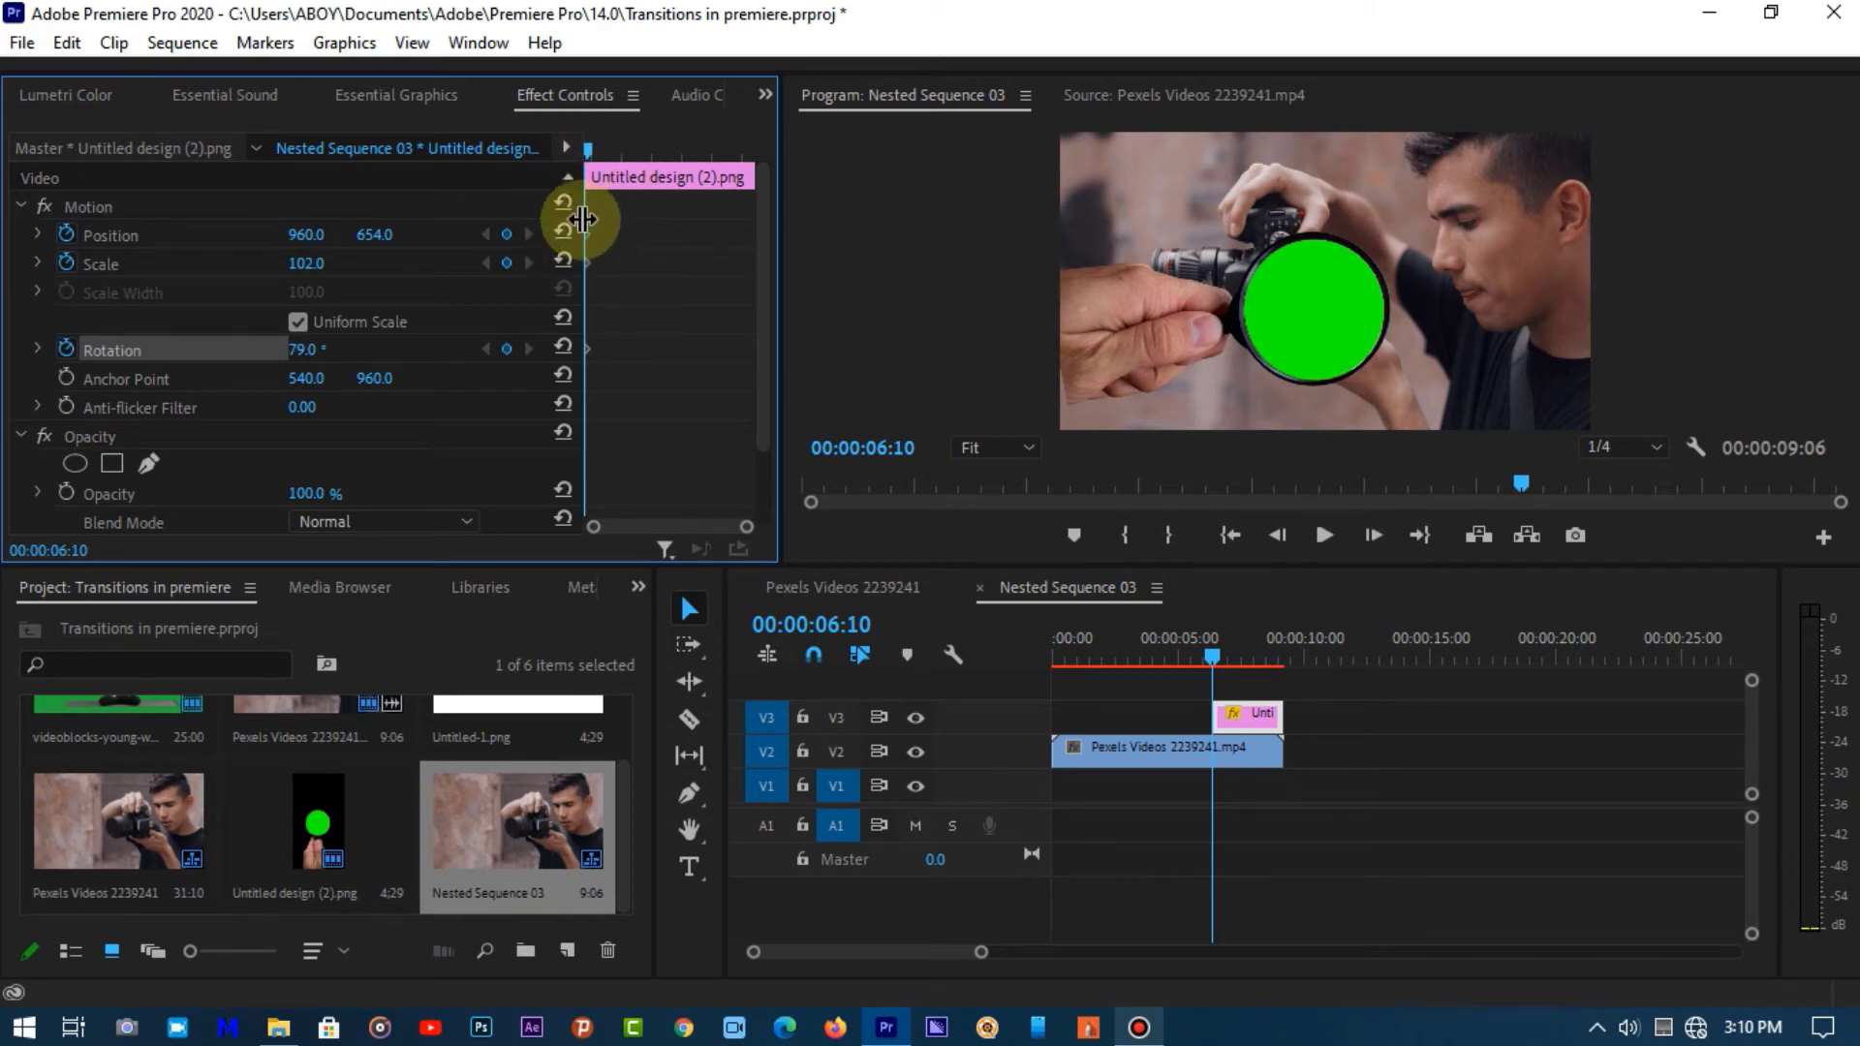
- Shift the position keyframe slightly past the image's start, set horizontal position -383 at 00:00:06:10, and preview the slide-in
left_click_drag(588, 237, 612, 236)
mouse_move(306, 234)
left_mouse_down()
mouse_move(39, 234)
mouse_move(320, 234)
left_mouse_up()
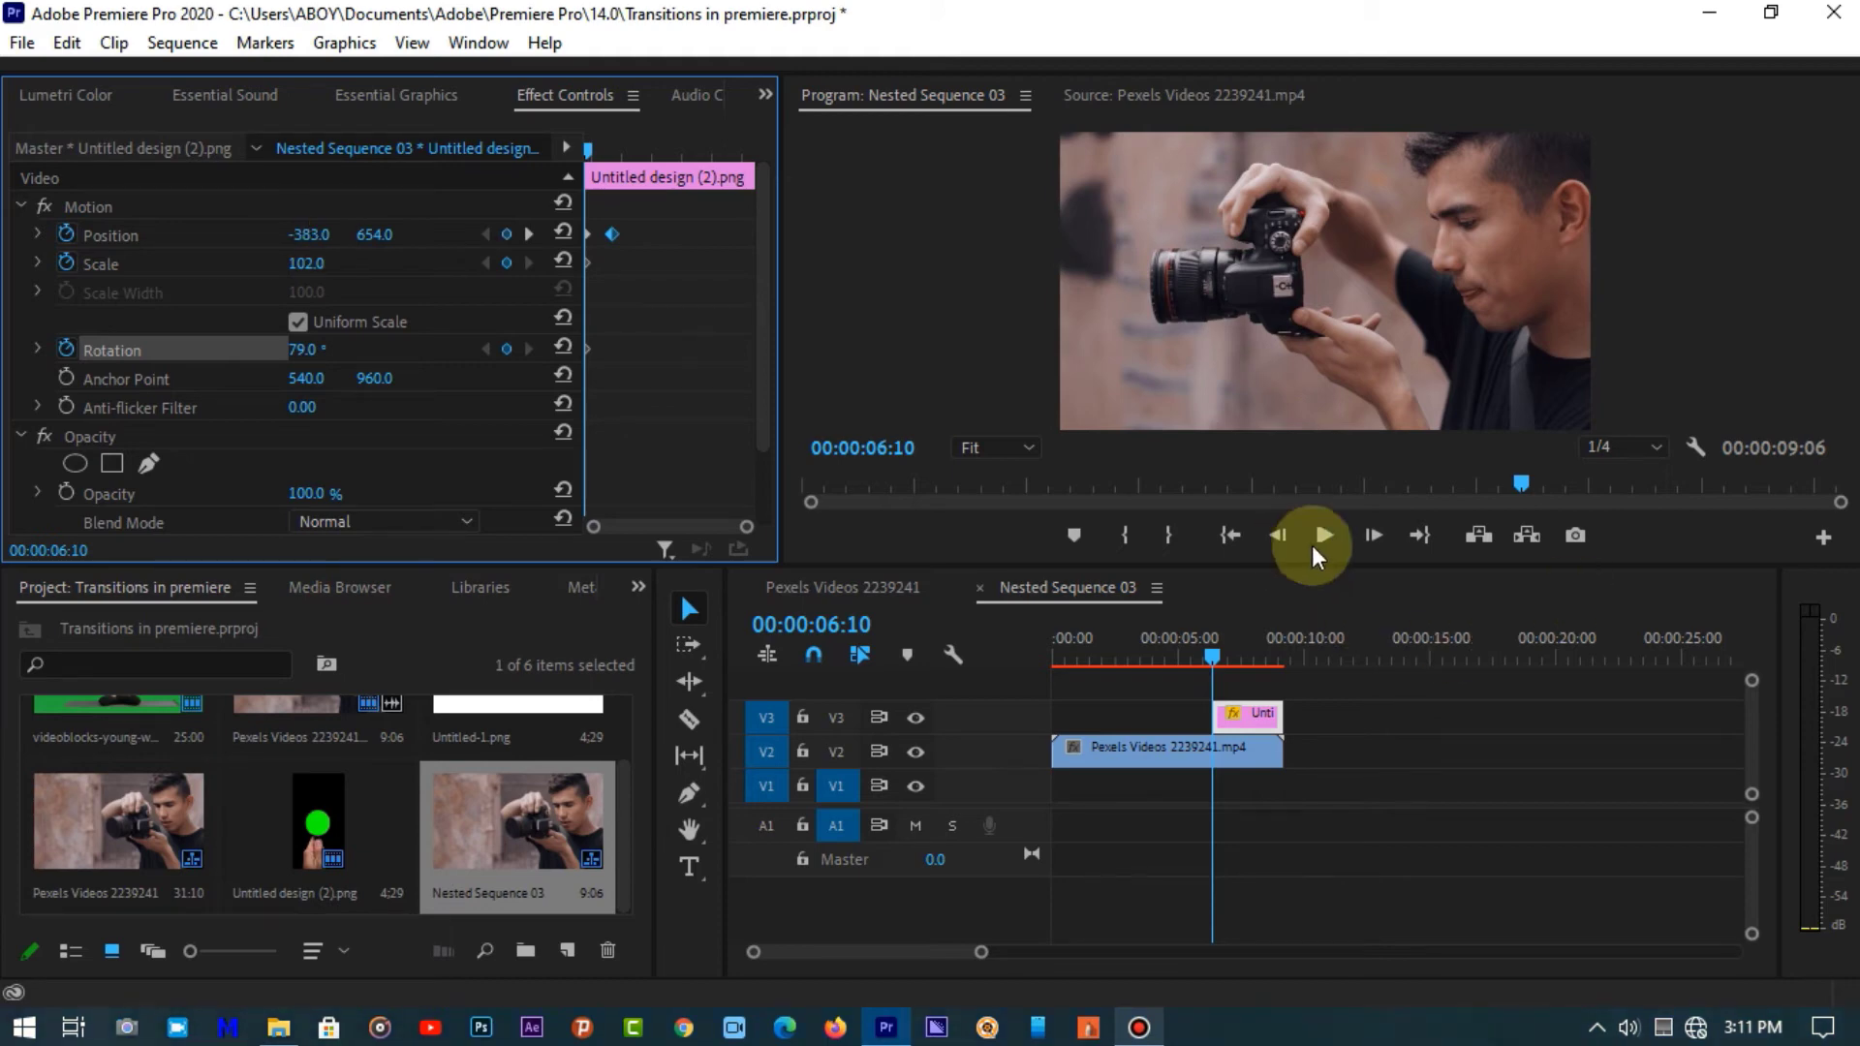
left_click(1327, 535)
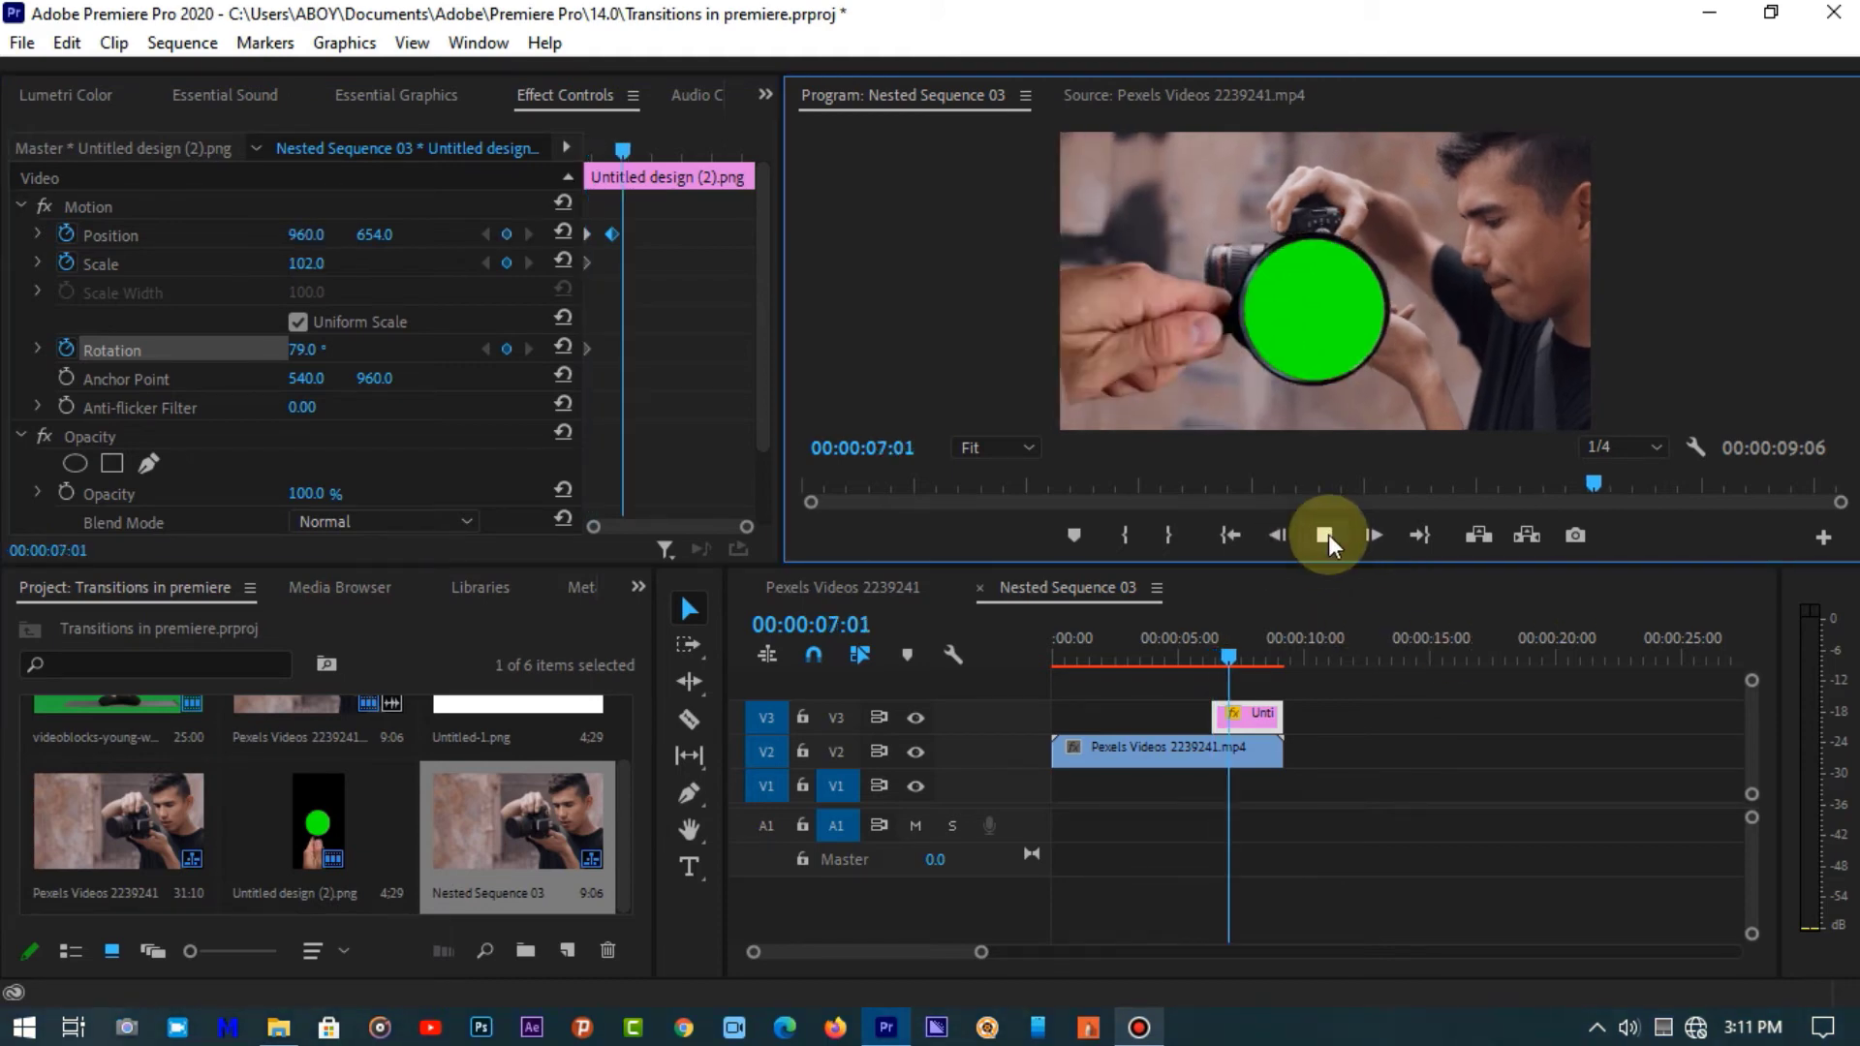
left_click(1321, 534)
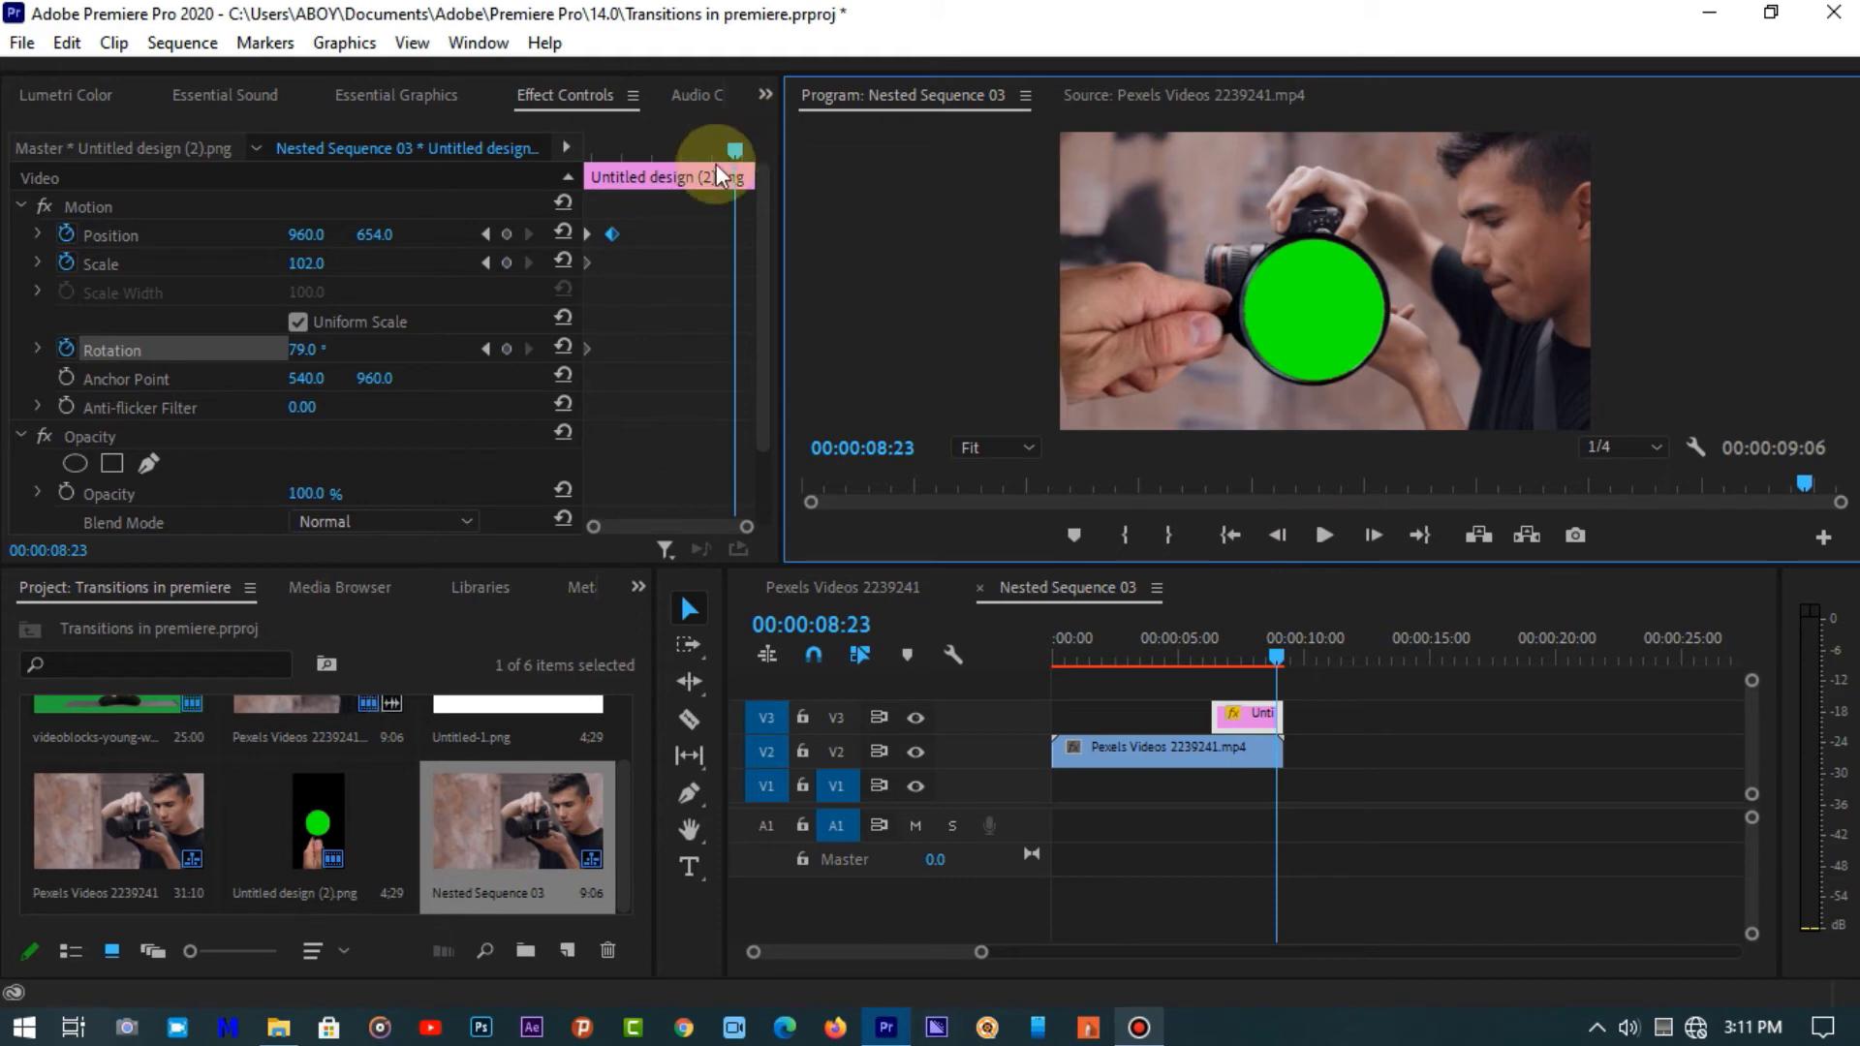
- Add scale and rotation keyframes with unchanged values to the magnifying-glass image at 00:00:06:22
left_click_drag(723, 148, 757, 180)
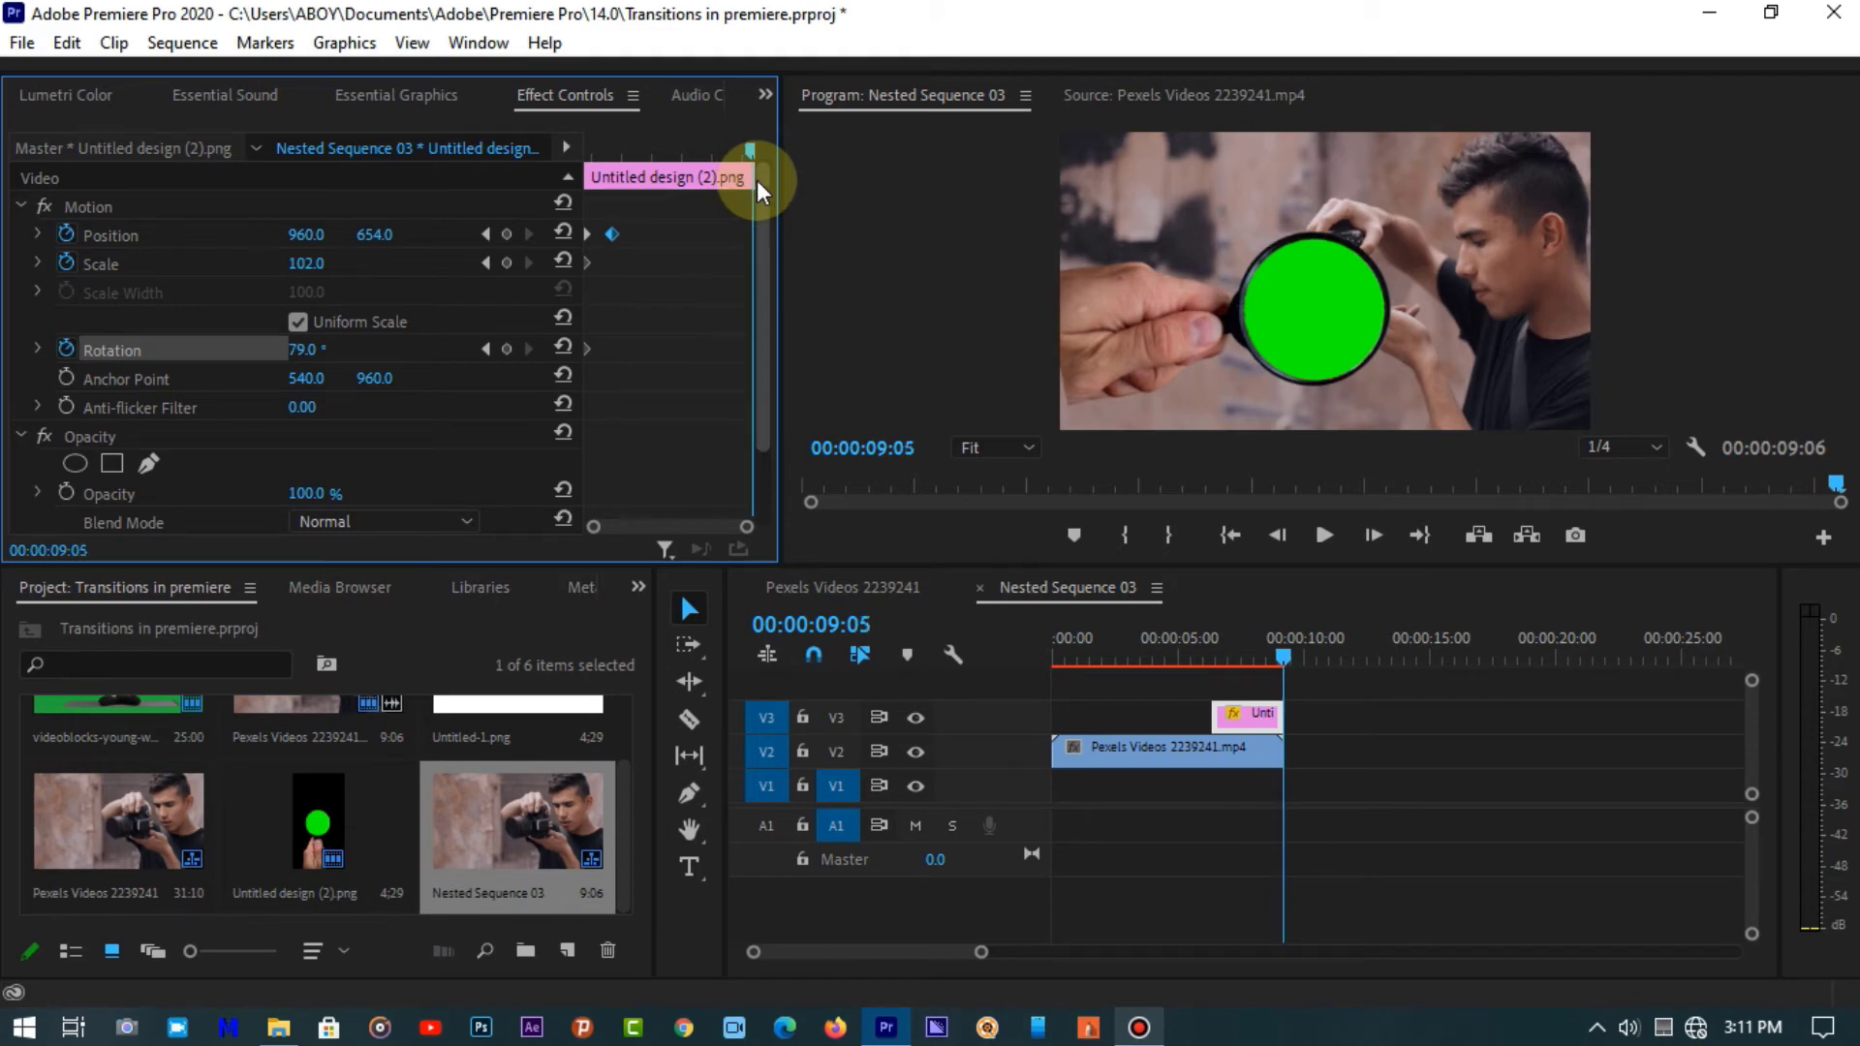
left_click(618, 155)
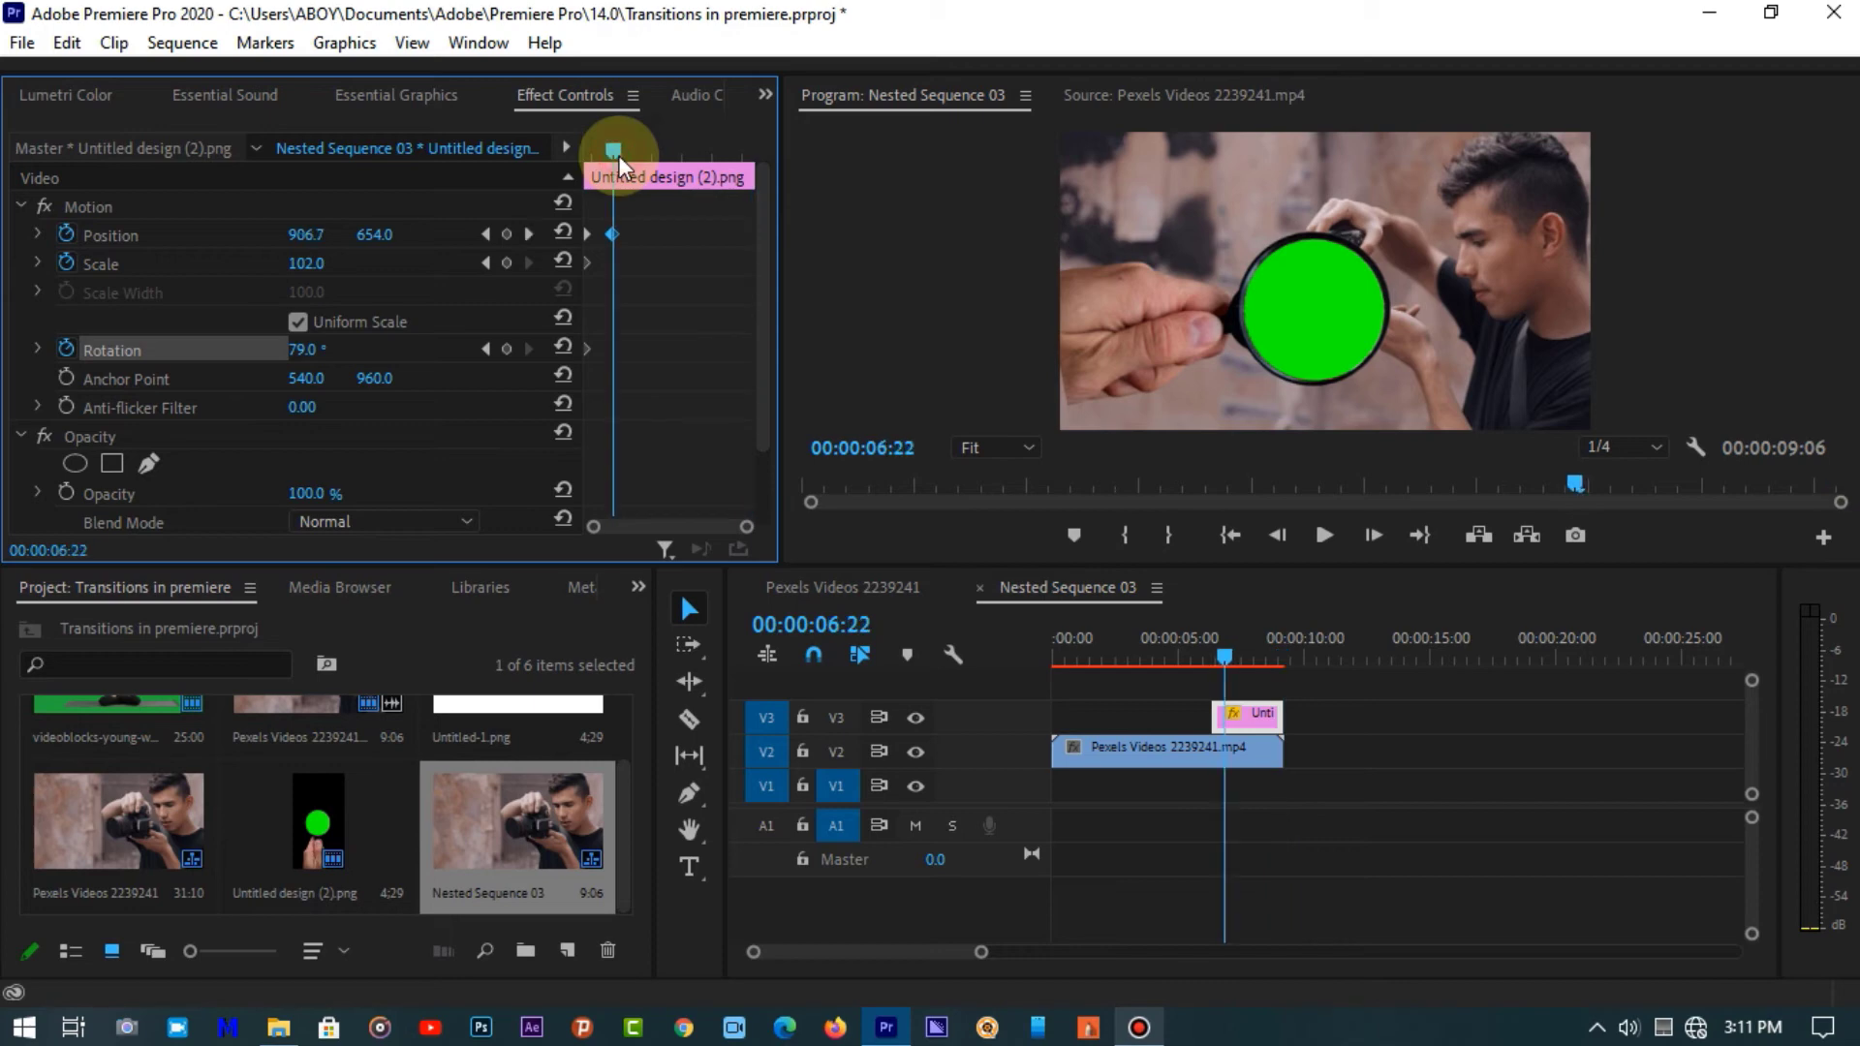
left_click(508, 257)
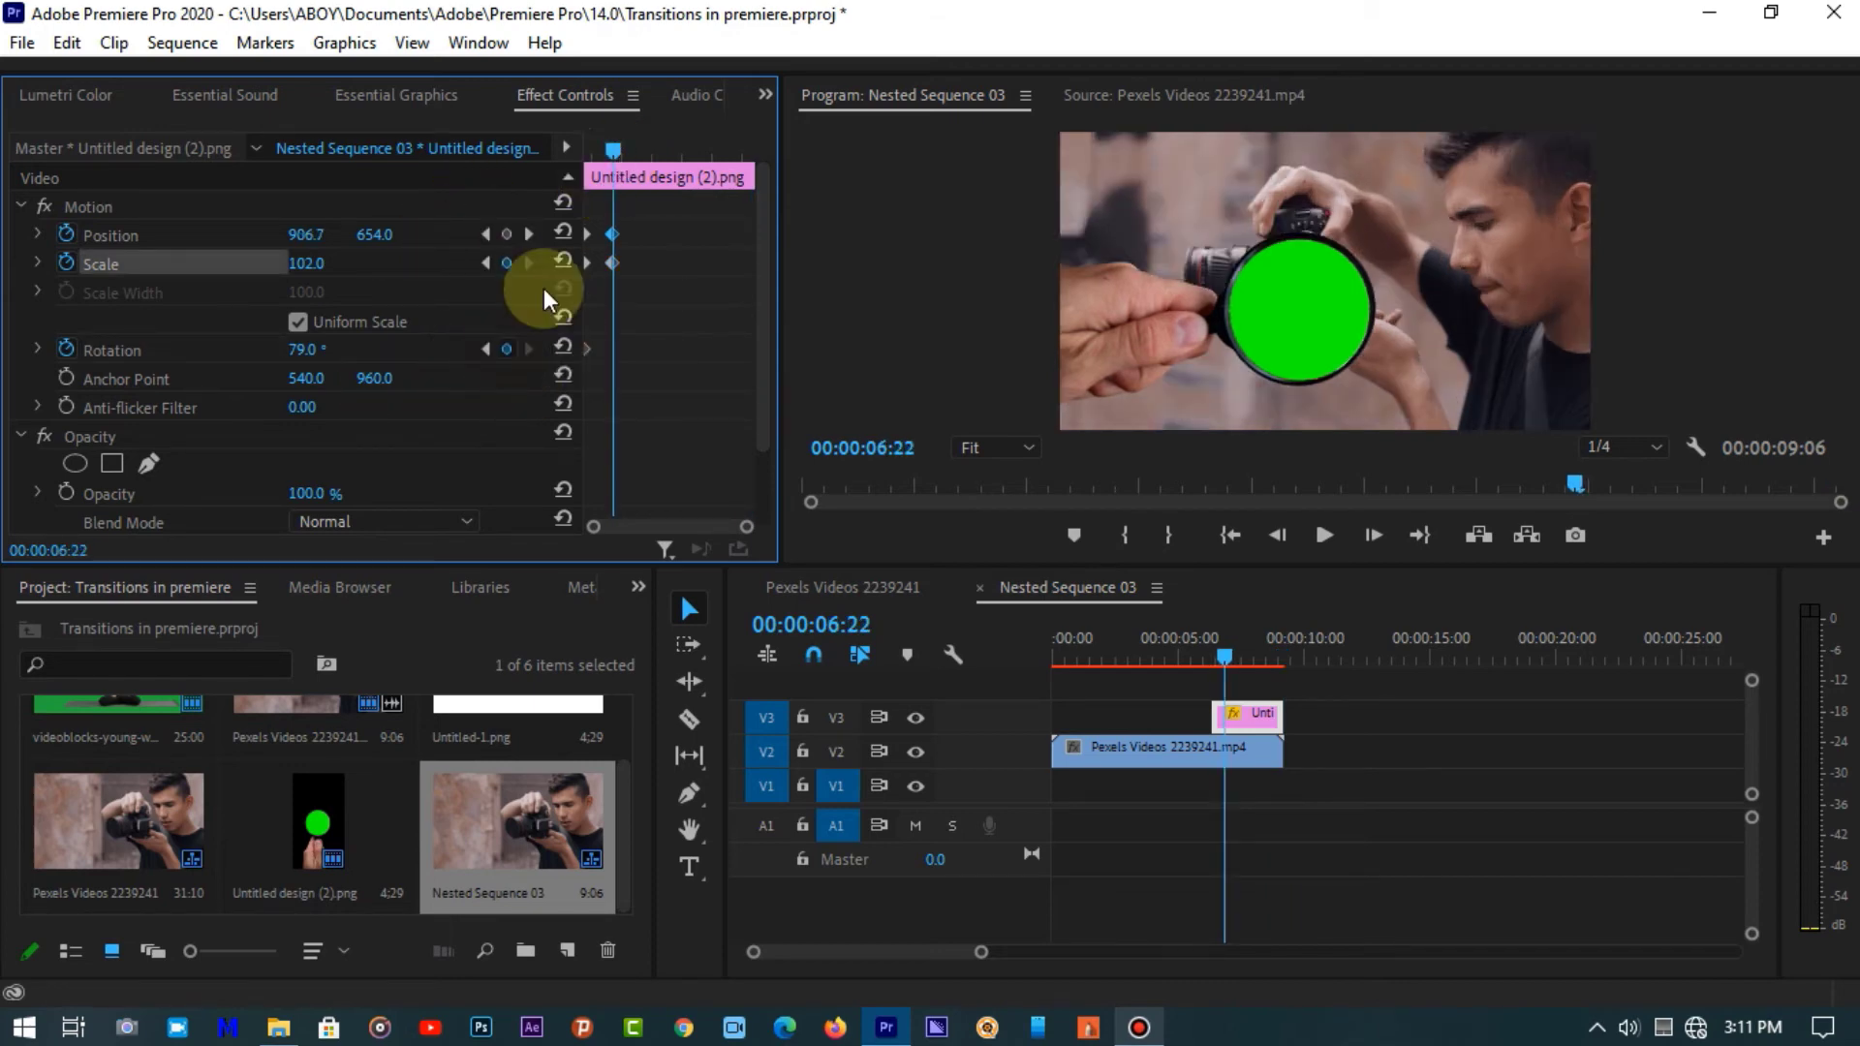
left_click(507, 349)
- Add a scale keyframe of 563 at 00:00:09:05 so the green lens fills the frame, and review the animation
left_click_drag(625, 149, 764, 170)
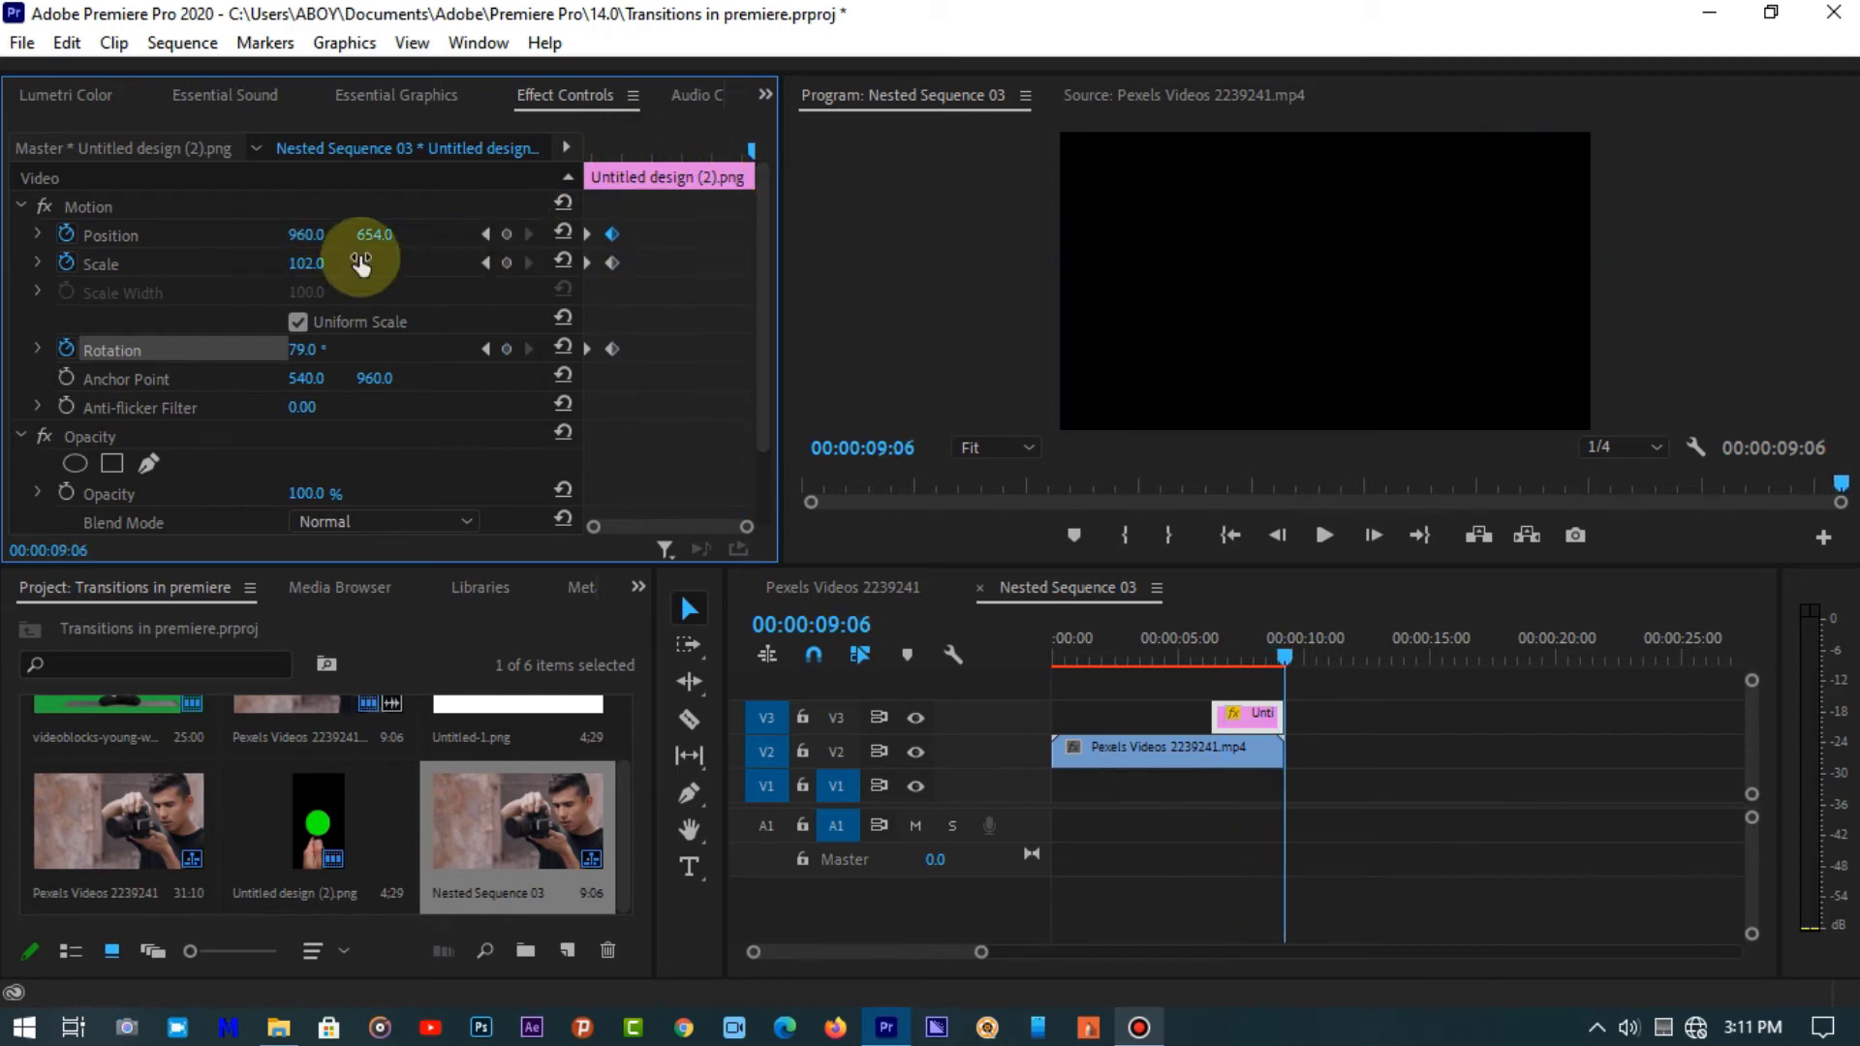
left_click(753, 153)
left_click(751, 151)
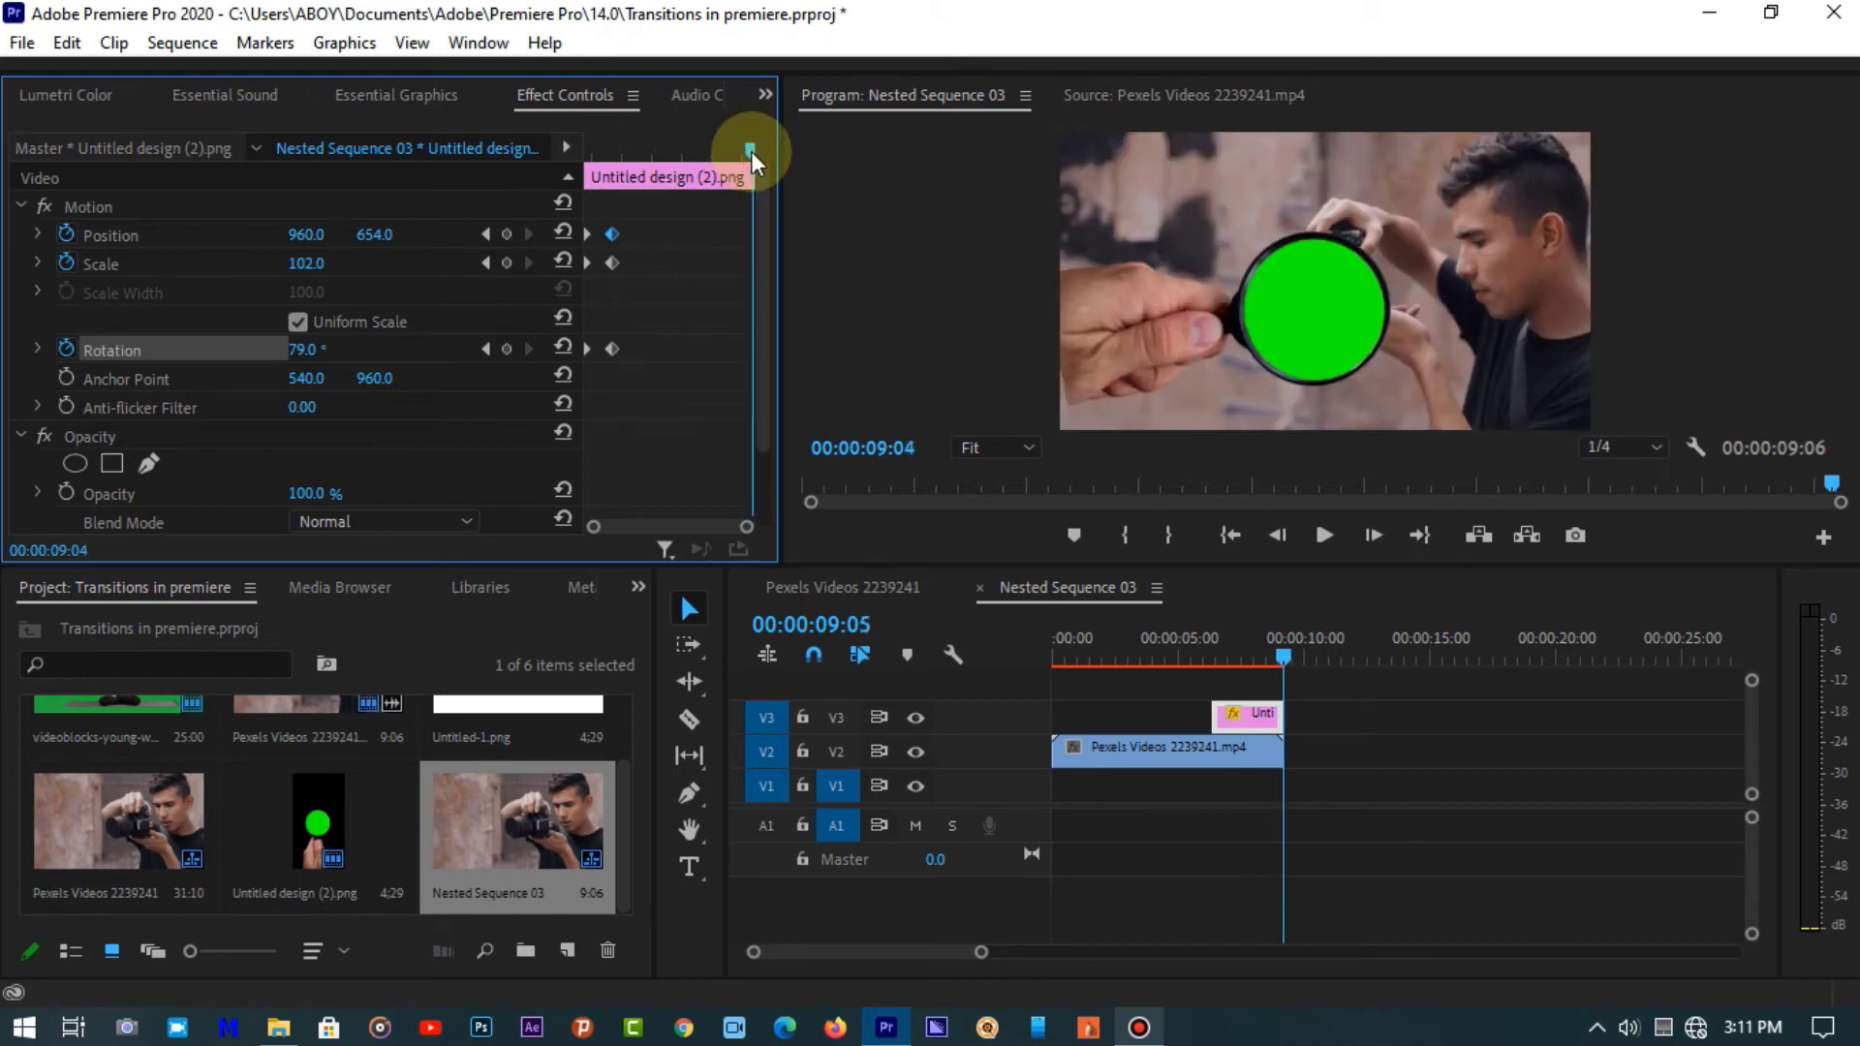
mouse_move(305, 262)
left_mouse_down()
mouse_move(751, 262)
mouse_move(328, 263)
left_mouse_up()
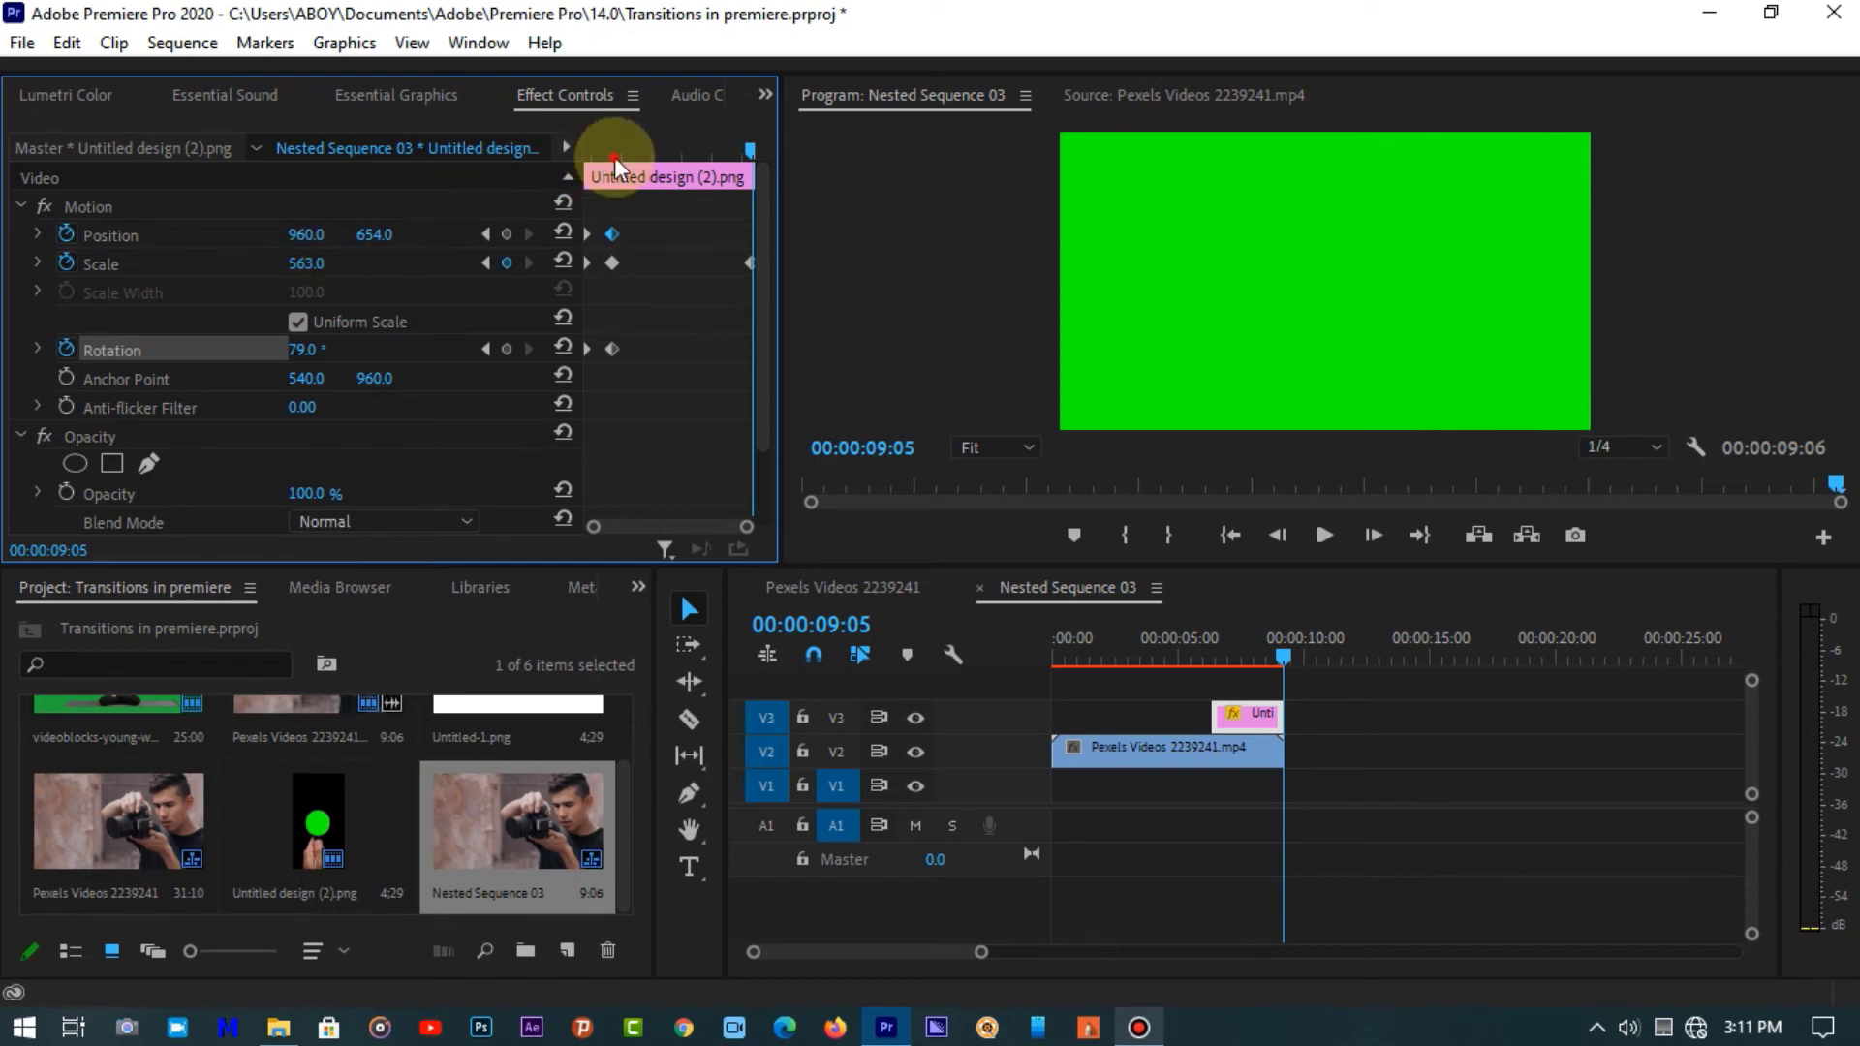
left_click_drag(615, 160, 321, 137)
left_click(580, 157)
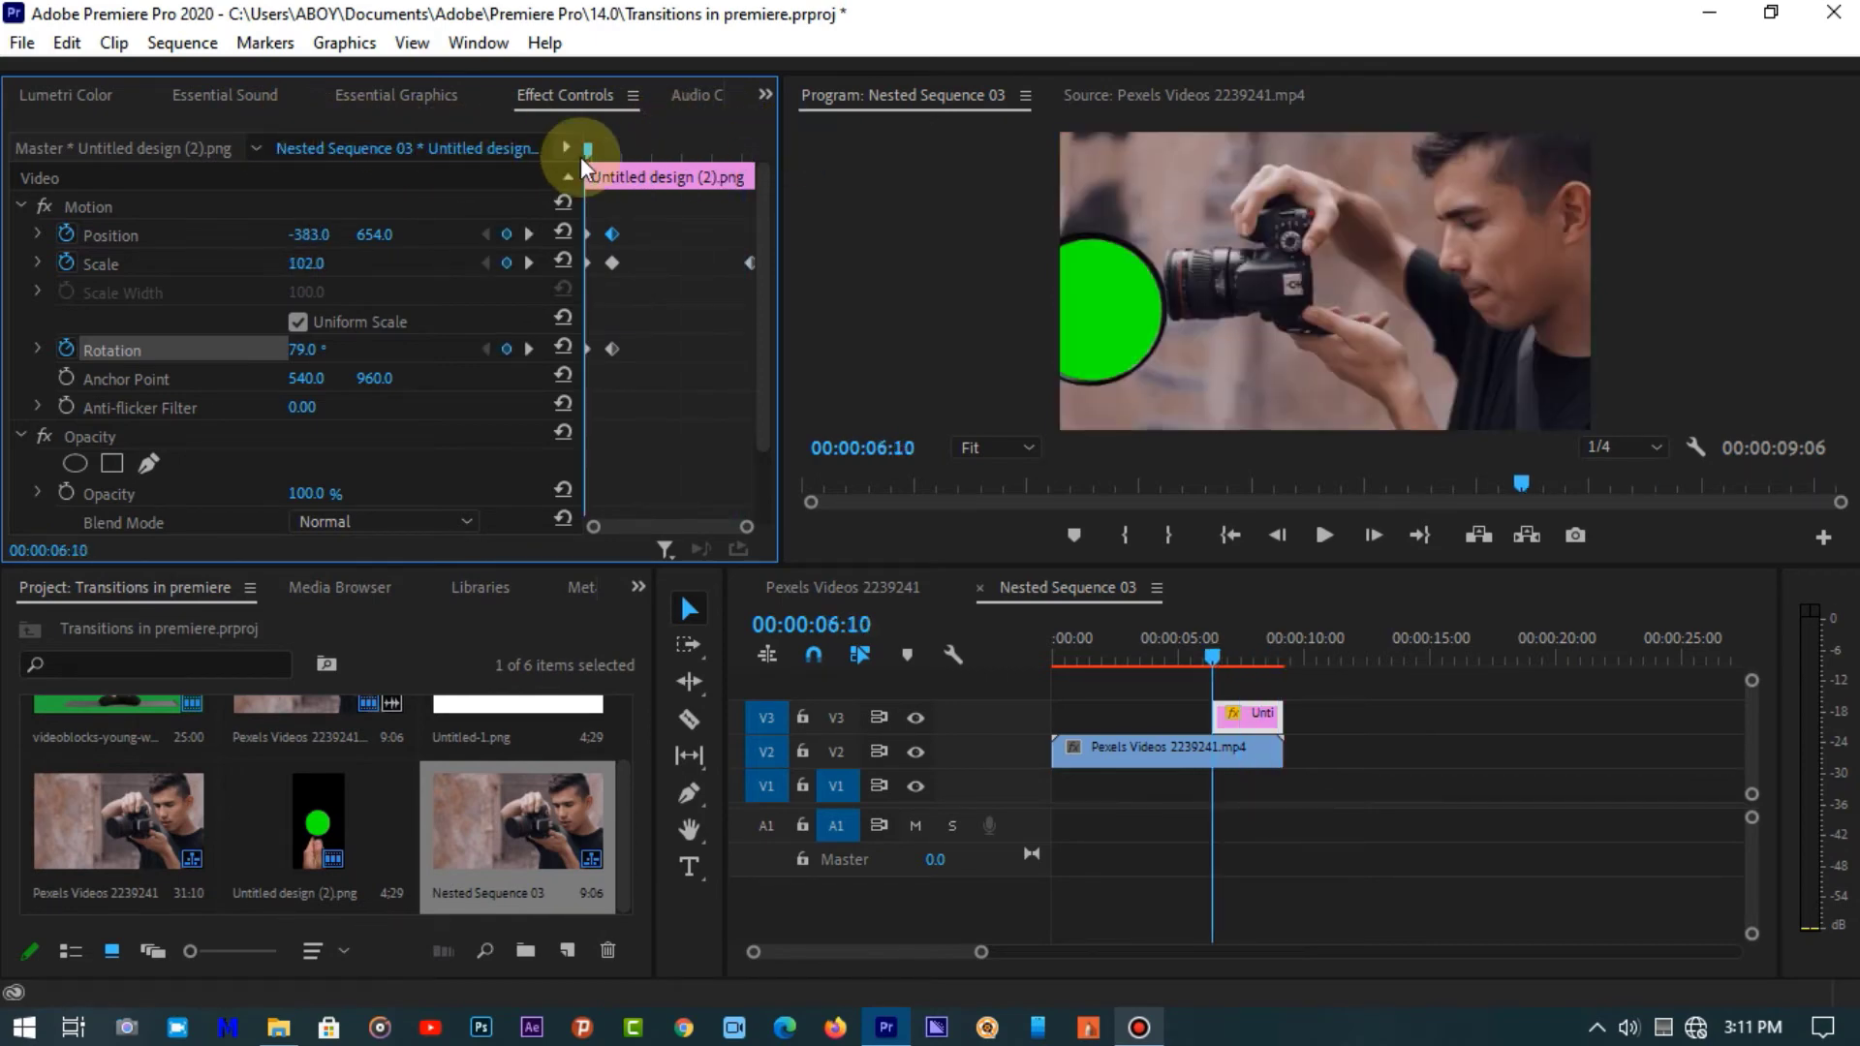
- Return to the Pexels Videos 2239241 sequence and apply the Ultra Key effect to the Nested Sequence 03 clip
left_click(787, 585)
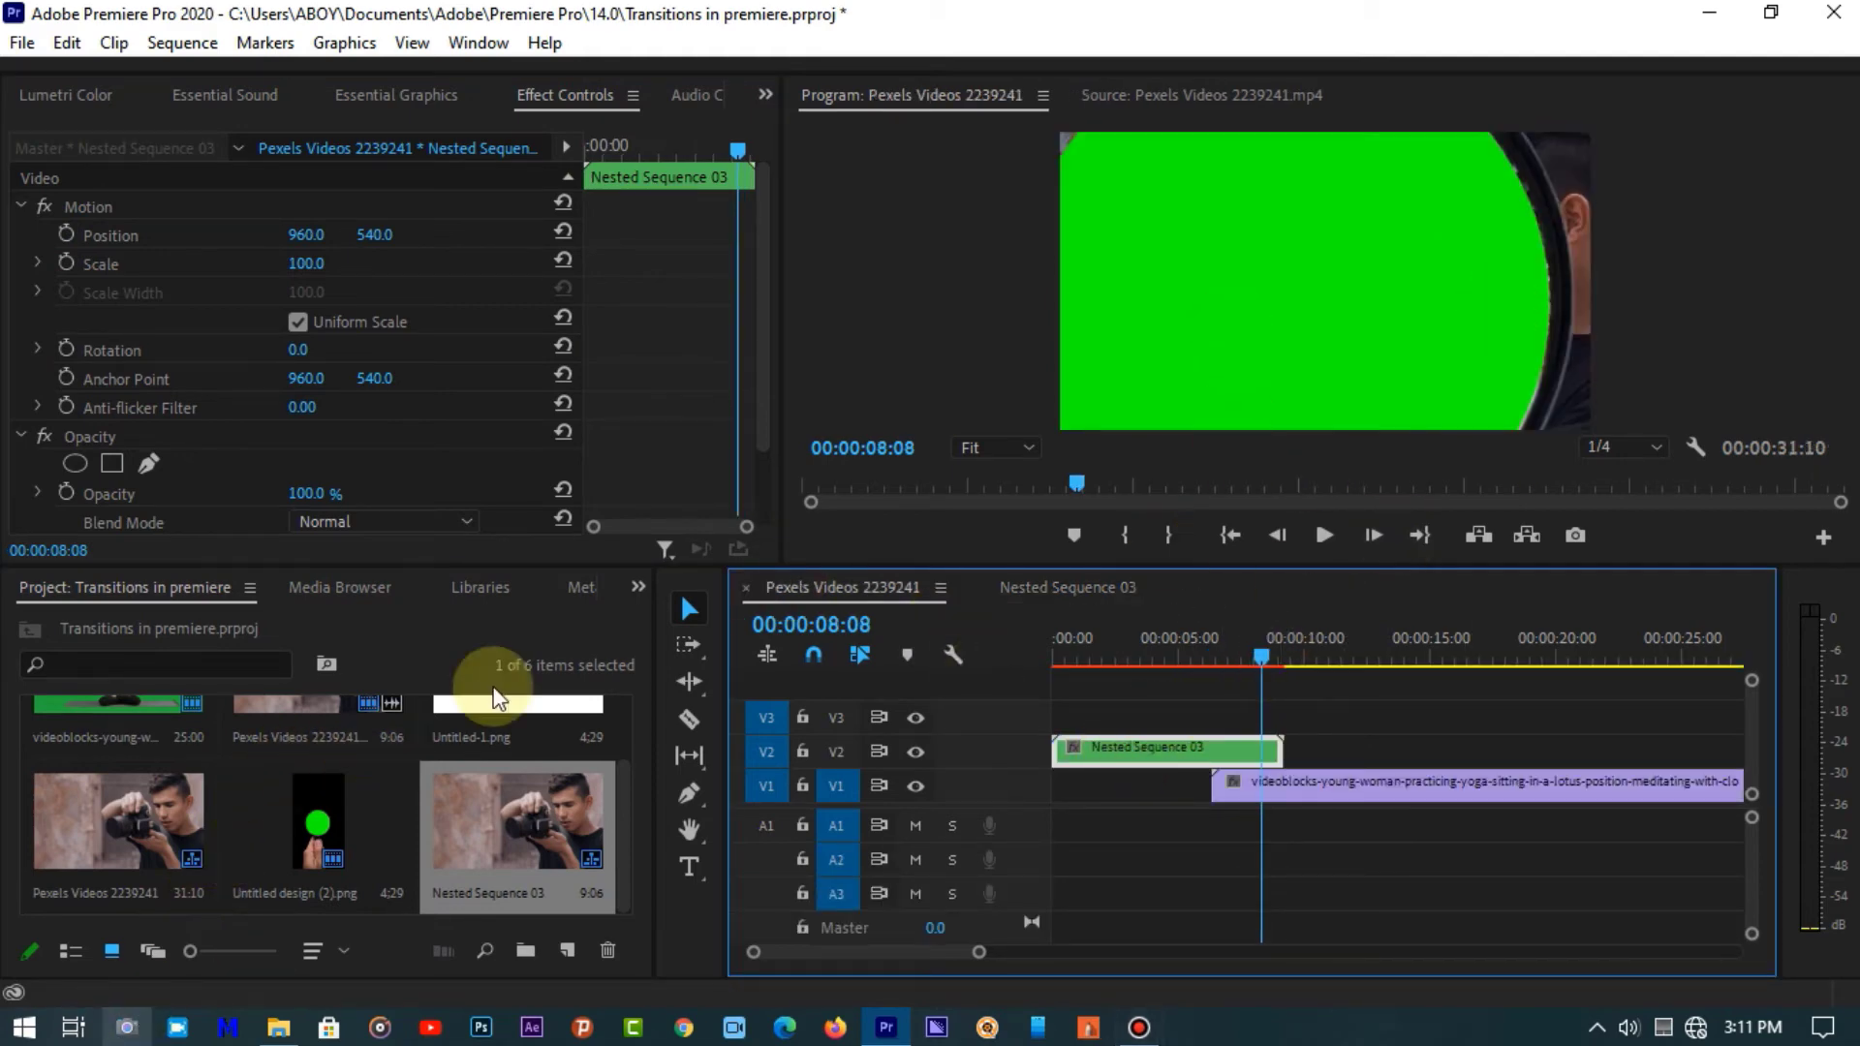
left_click(637, 587)
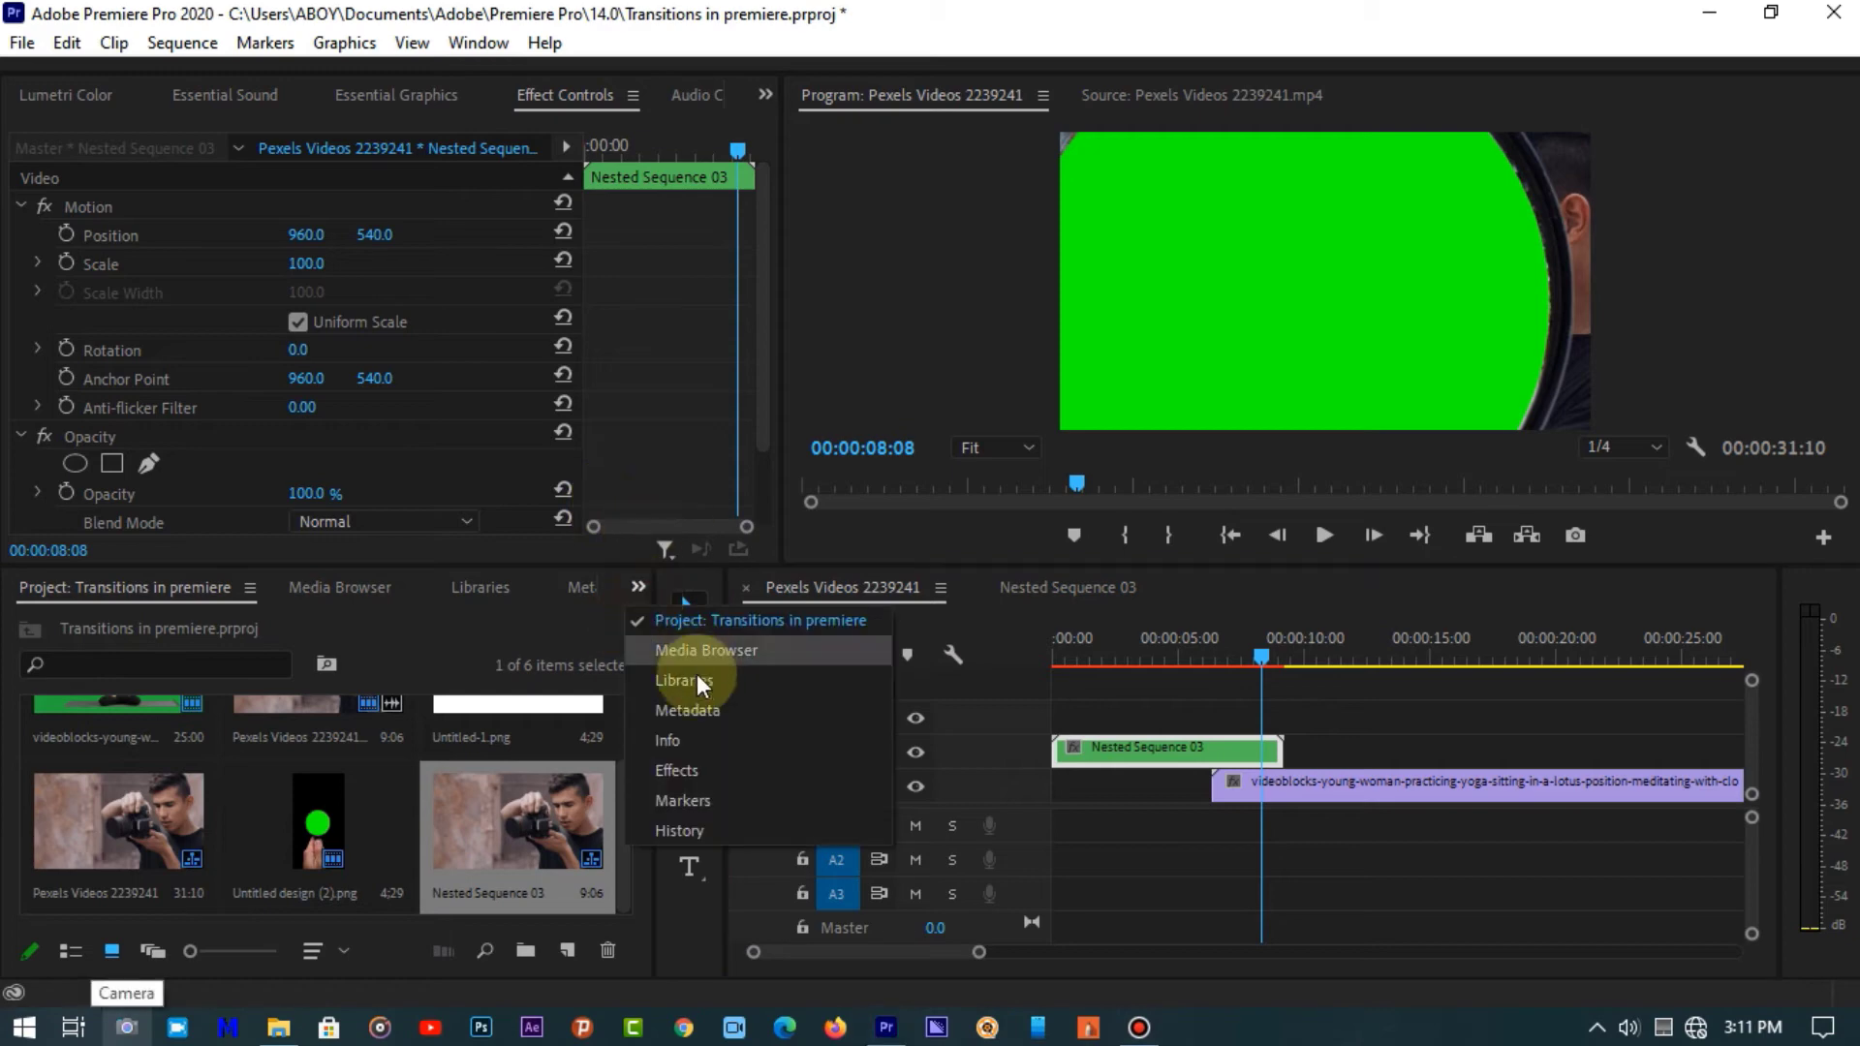
left_click(678, 770)
left_click_drag(205, 831, 1193, 752)
scroll(392, 454, "down", 5)
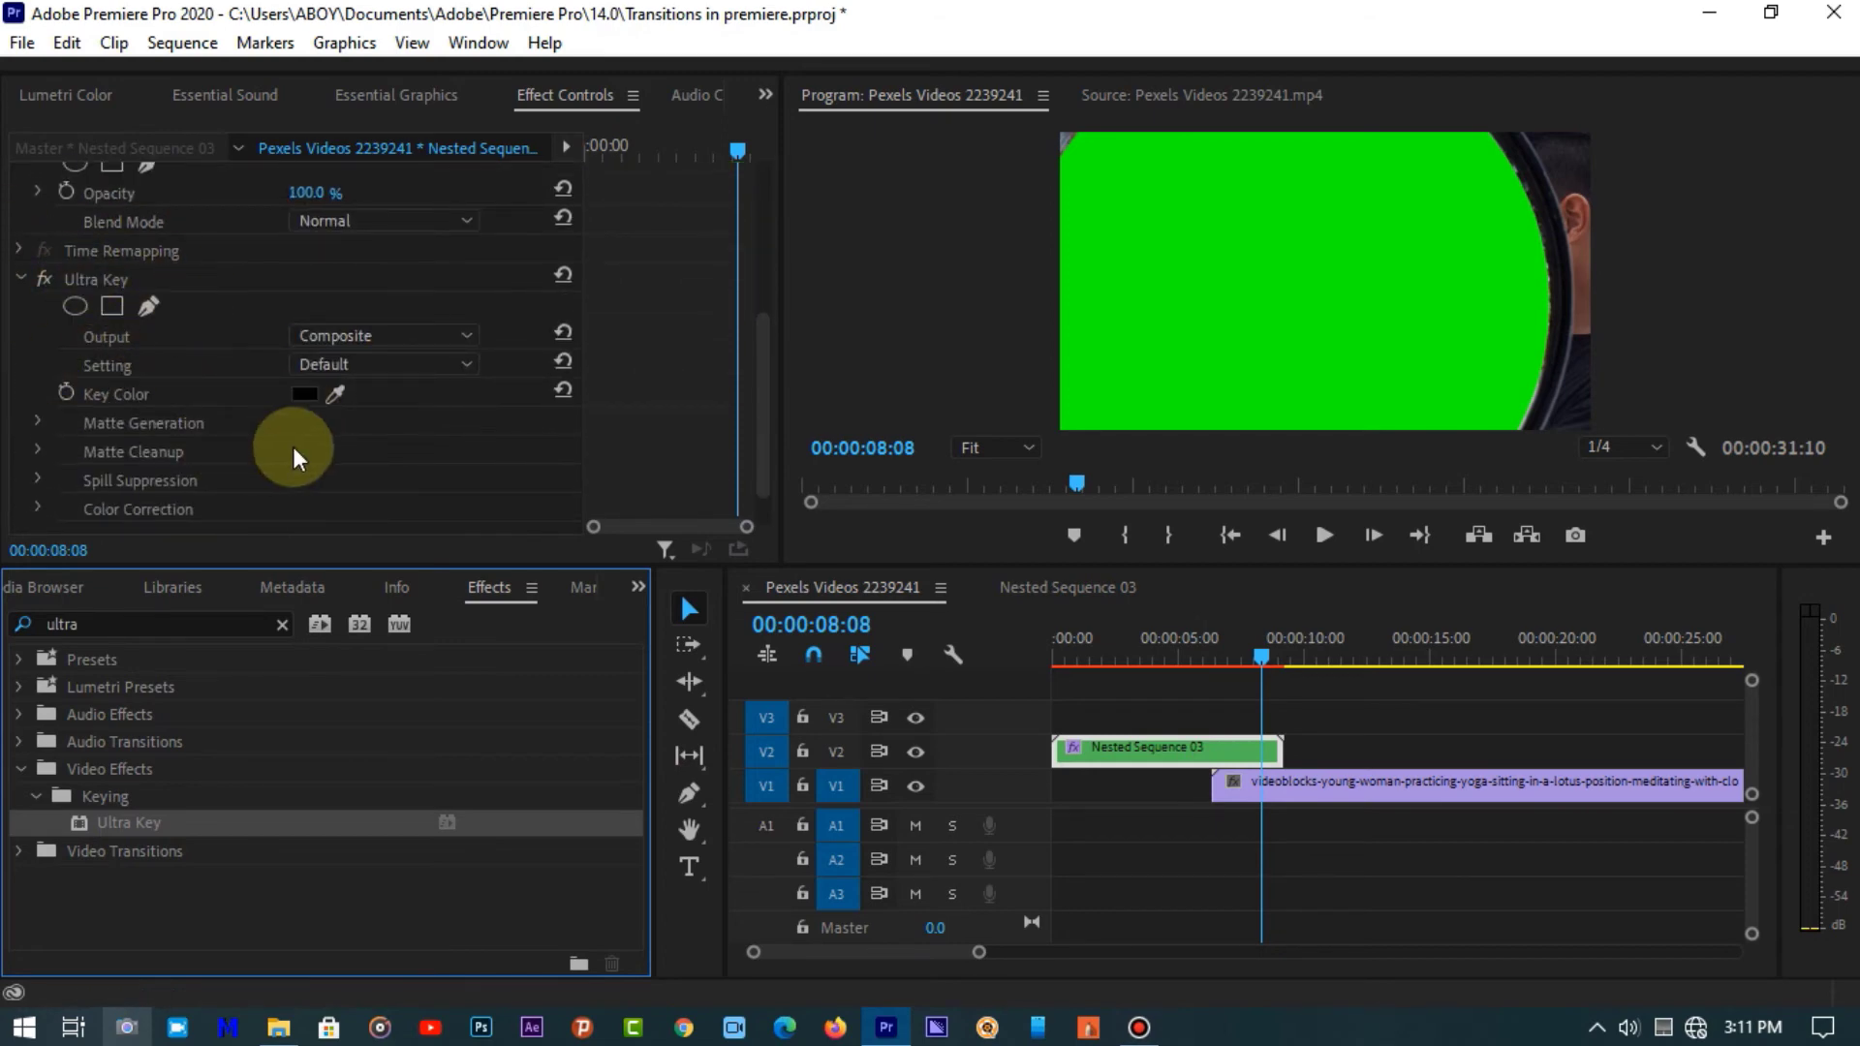
- Sample the green lens as the Ultra Key color and preview the magnifying-glass transition from the sequence start
left_click_drag(337, 392, 1238, 221)
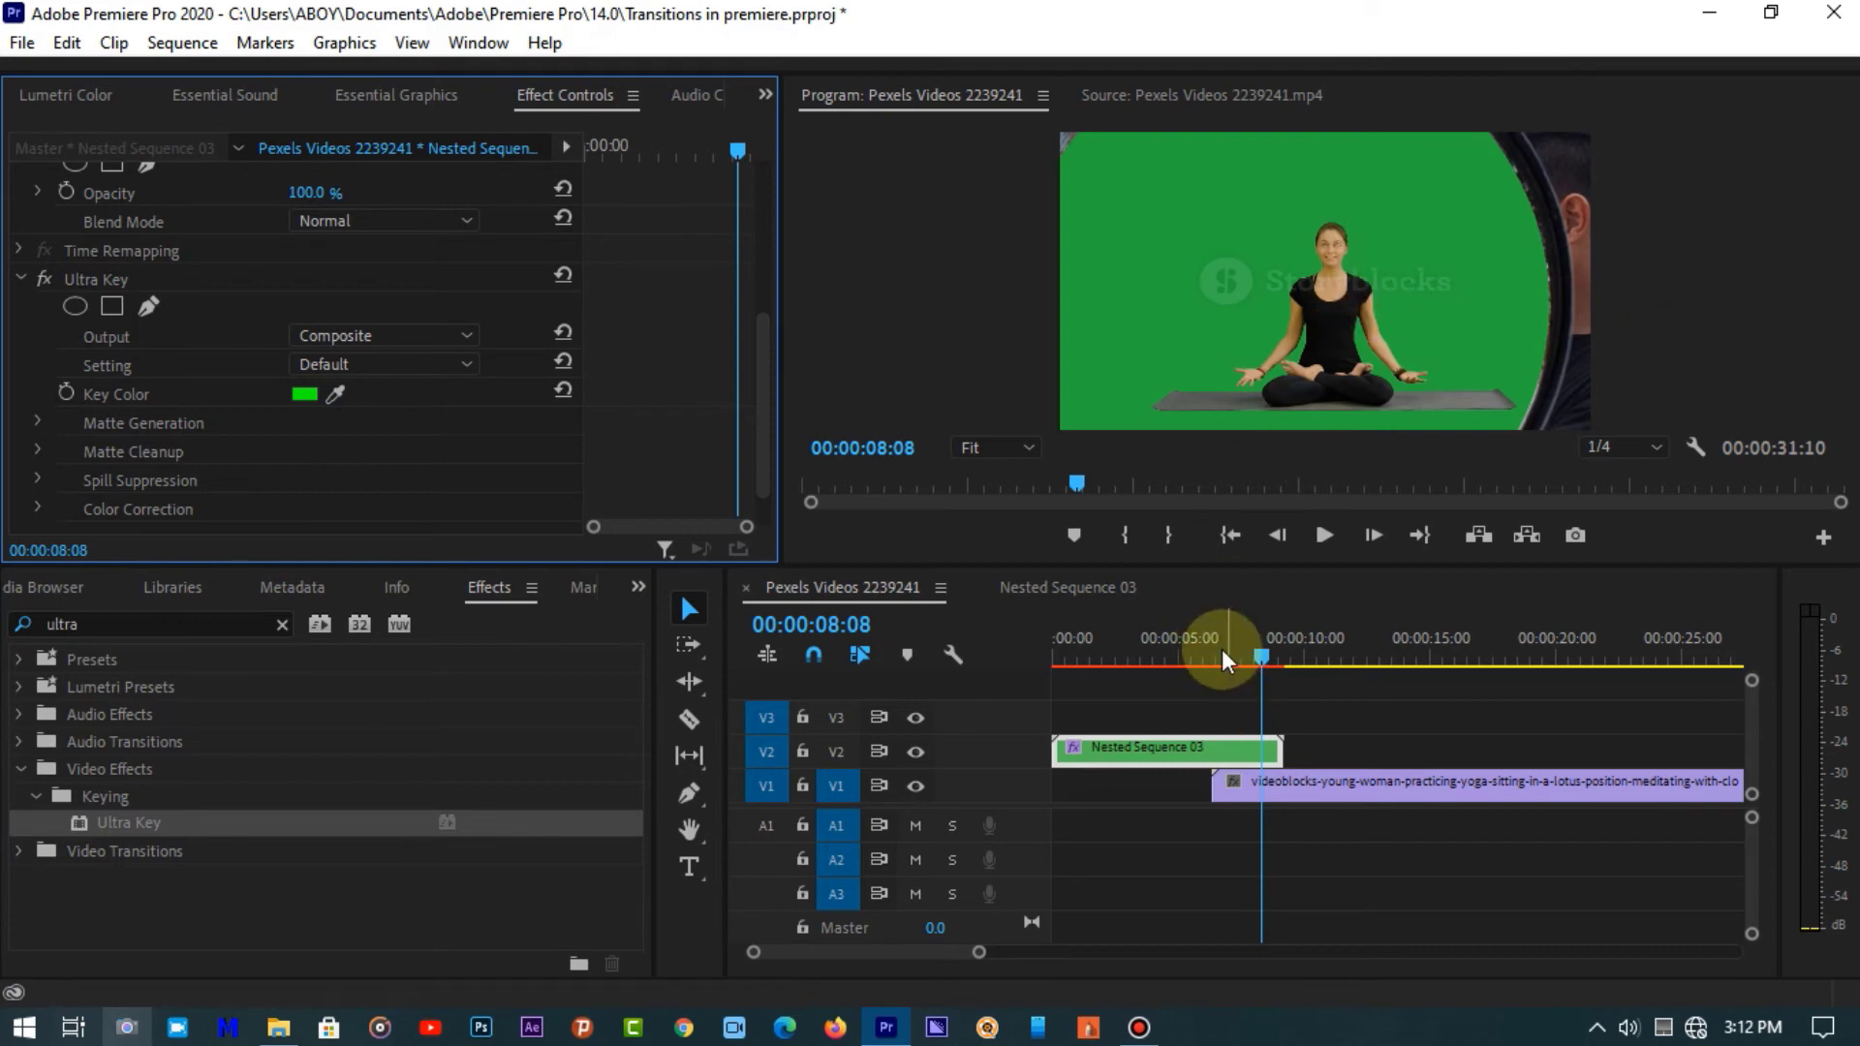
left_click_drag(1229, 662, 1061, 634)
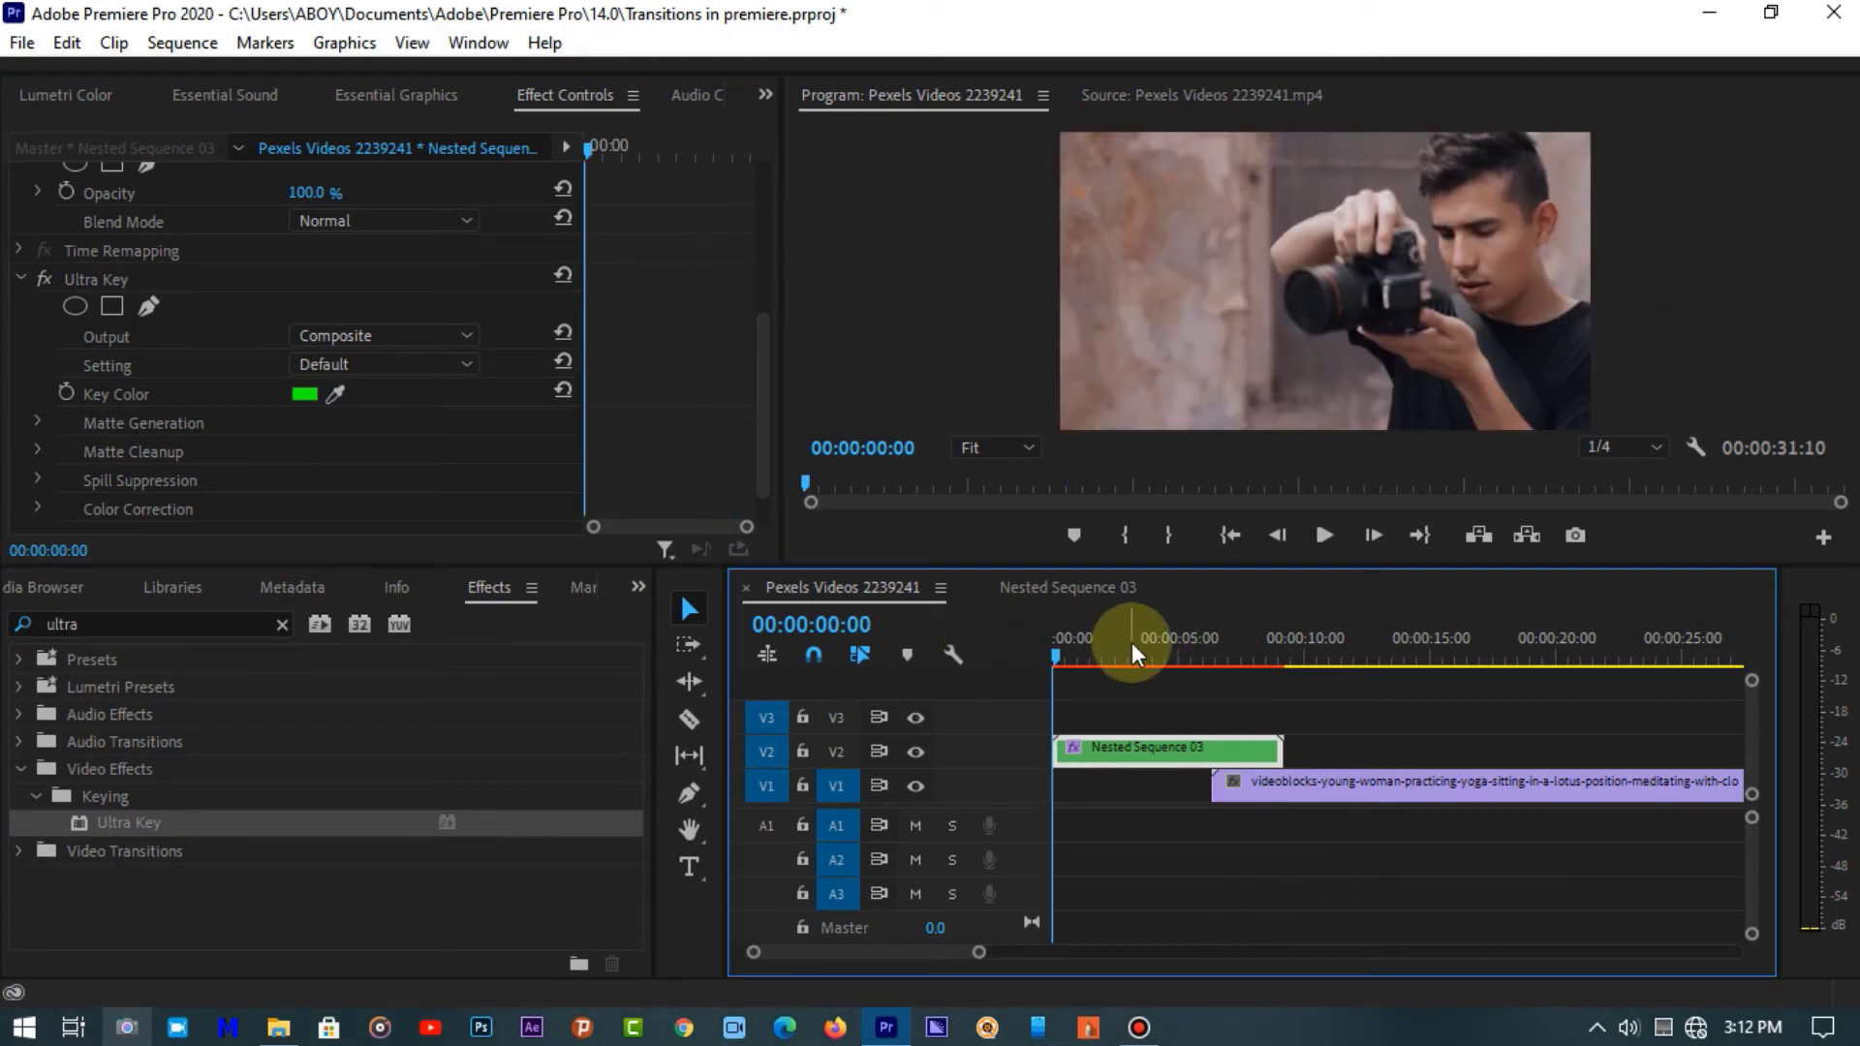
left_click(1341, 550)
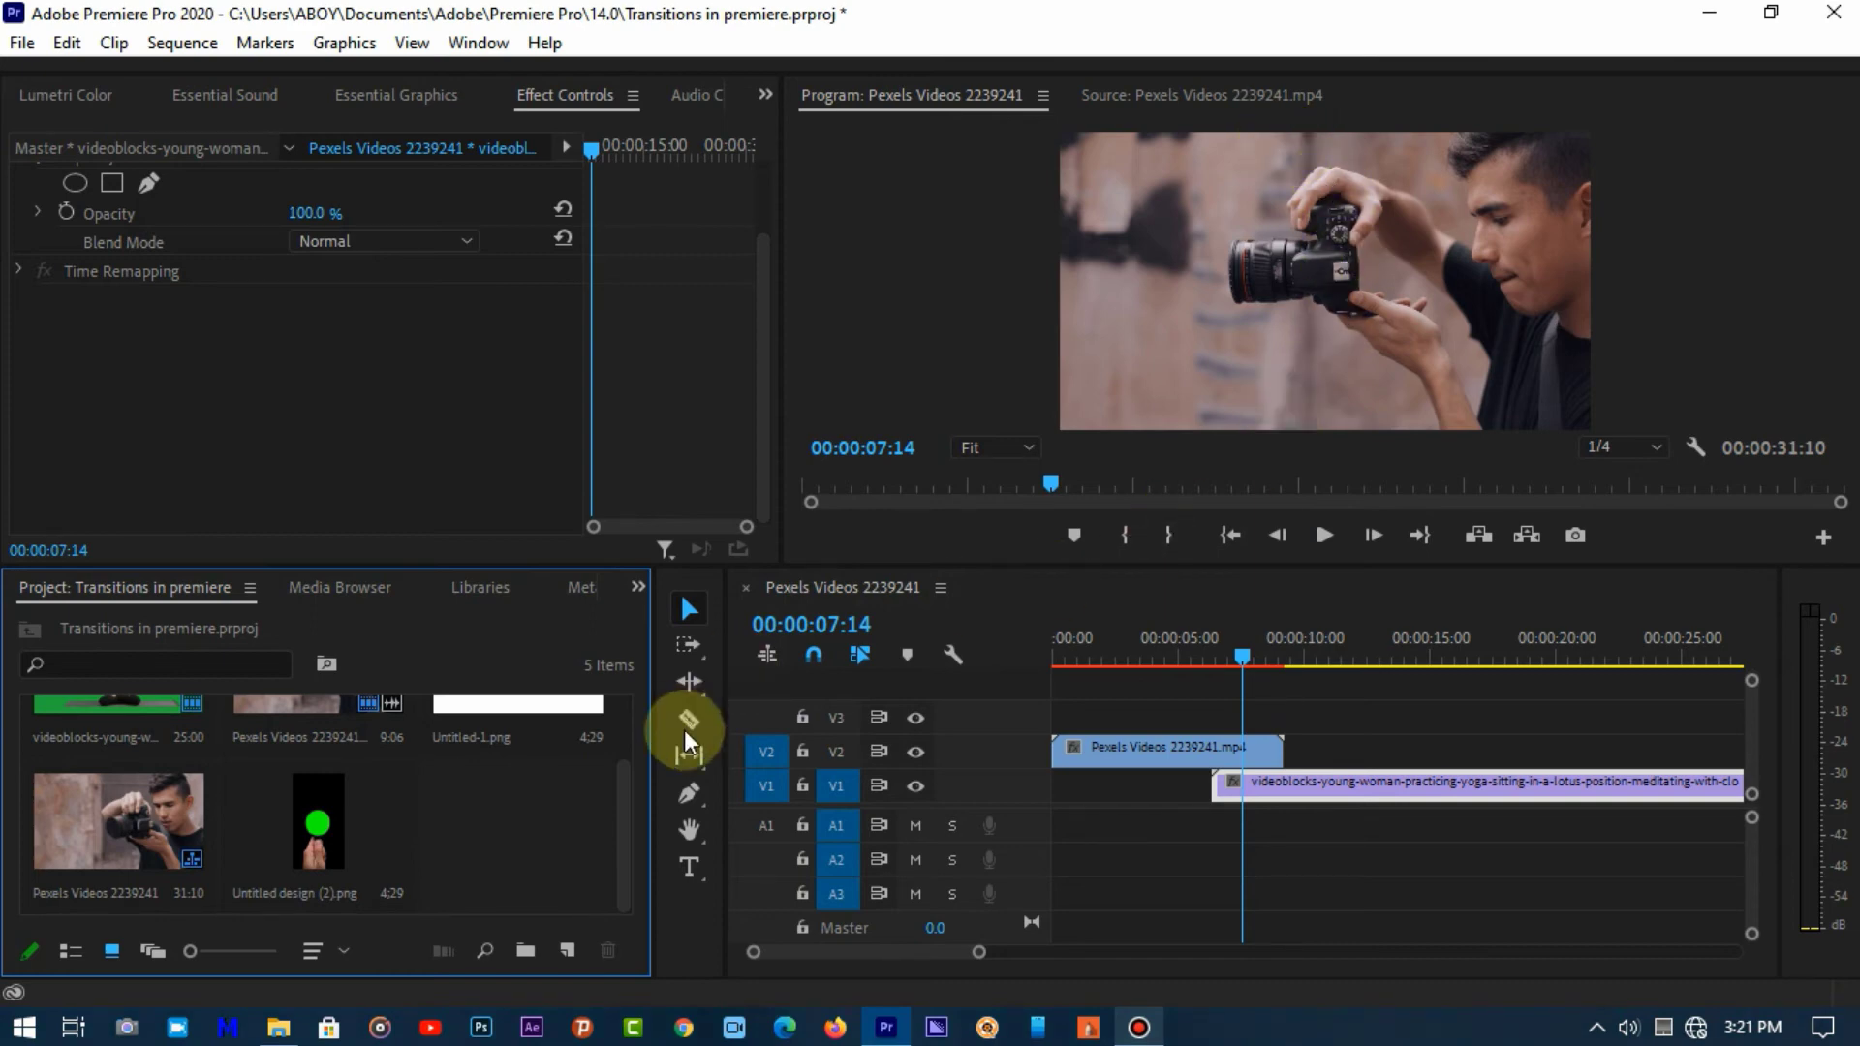
- Find the Basic 3D effect among the Perspective video effects
left_click(637, 589)
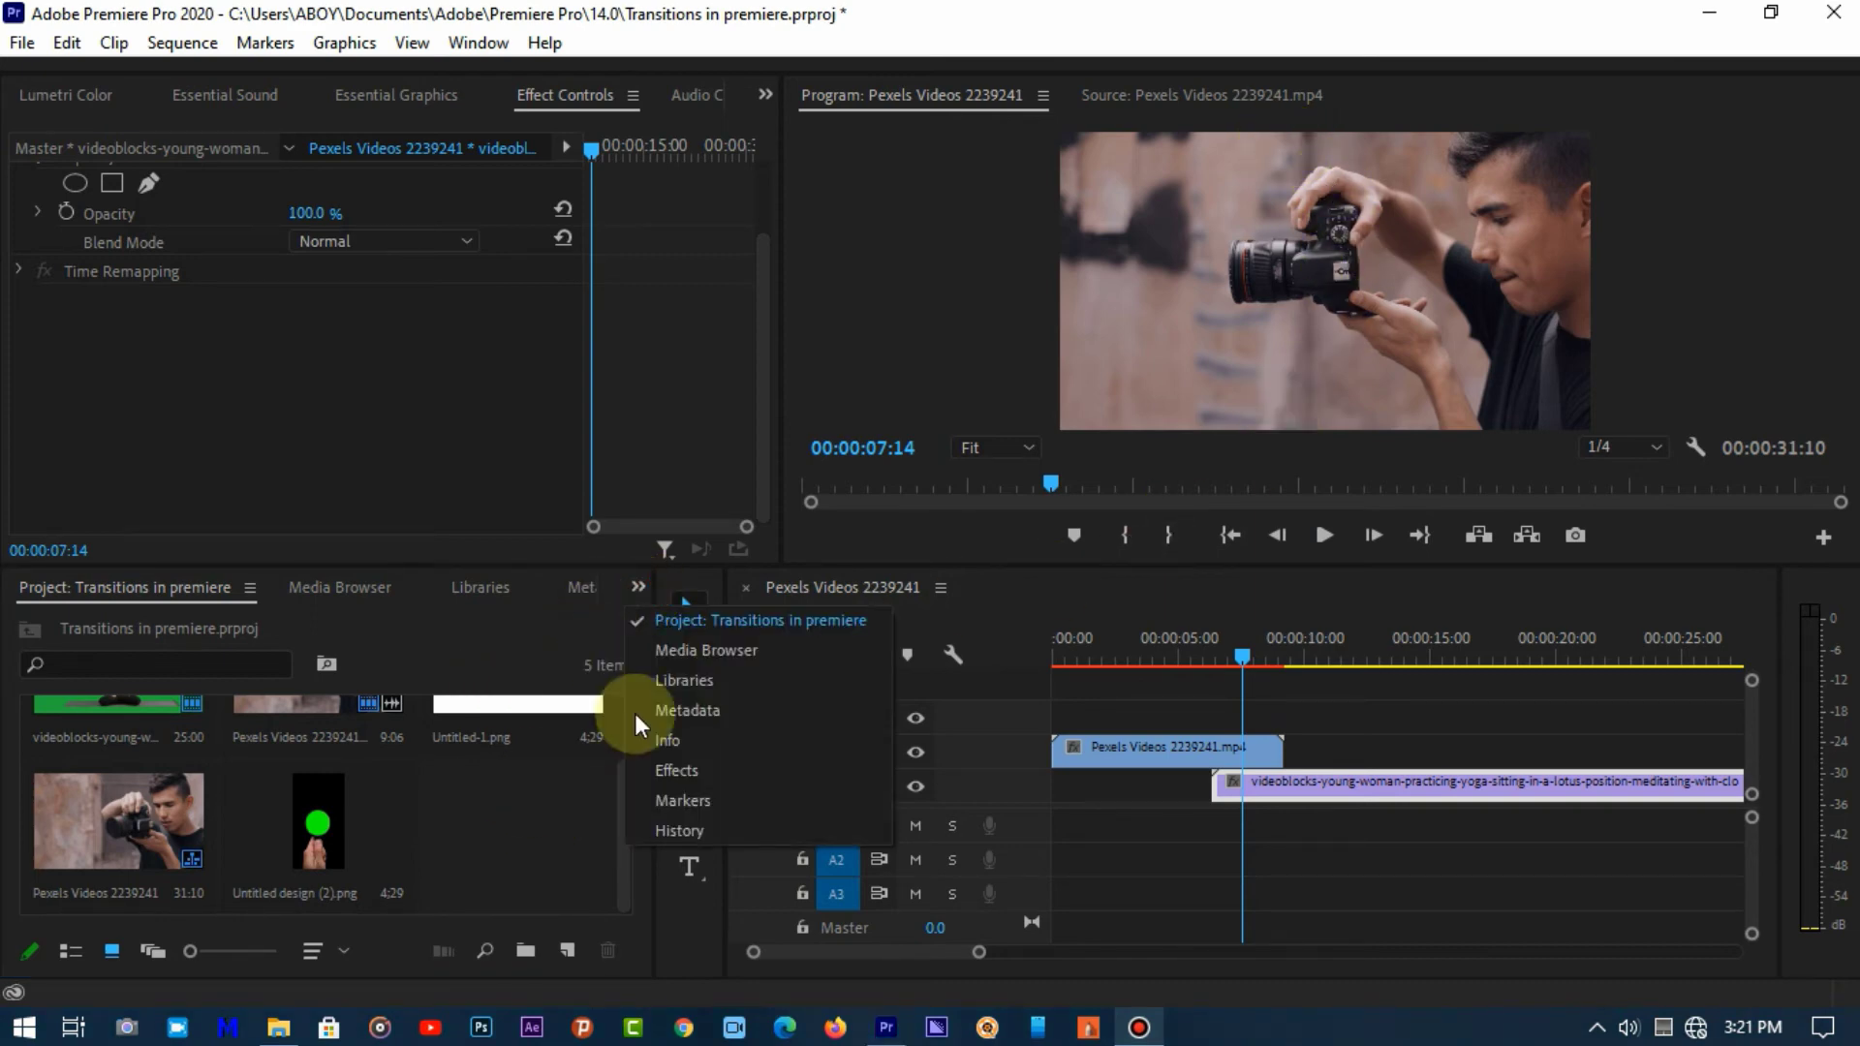
left_click(702, 774)
left_click(164, 628)
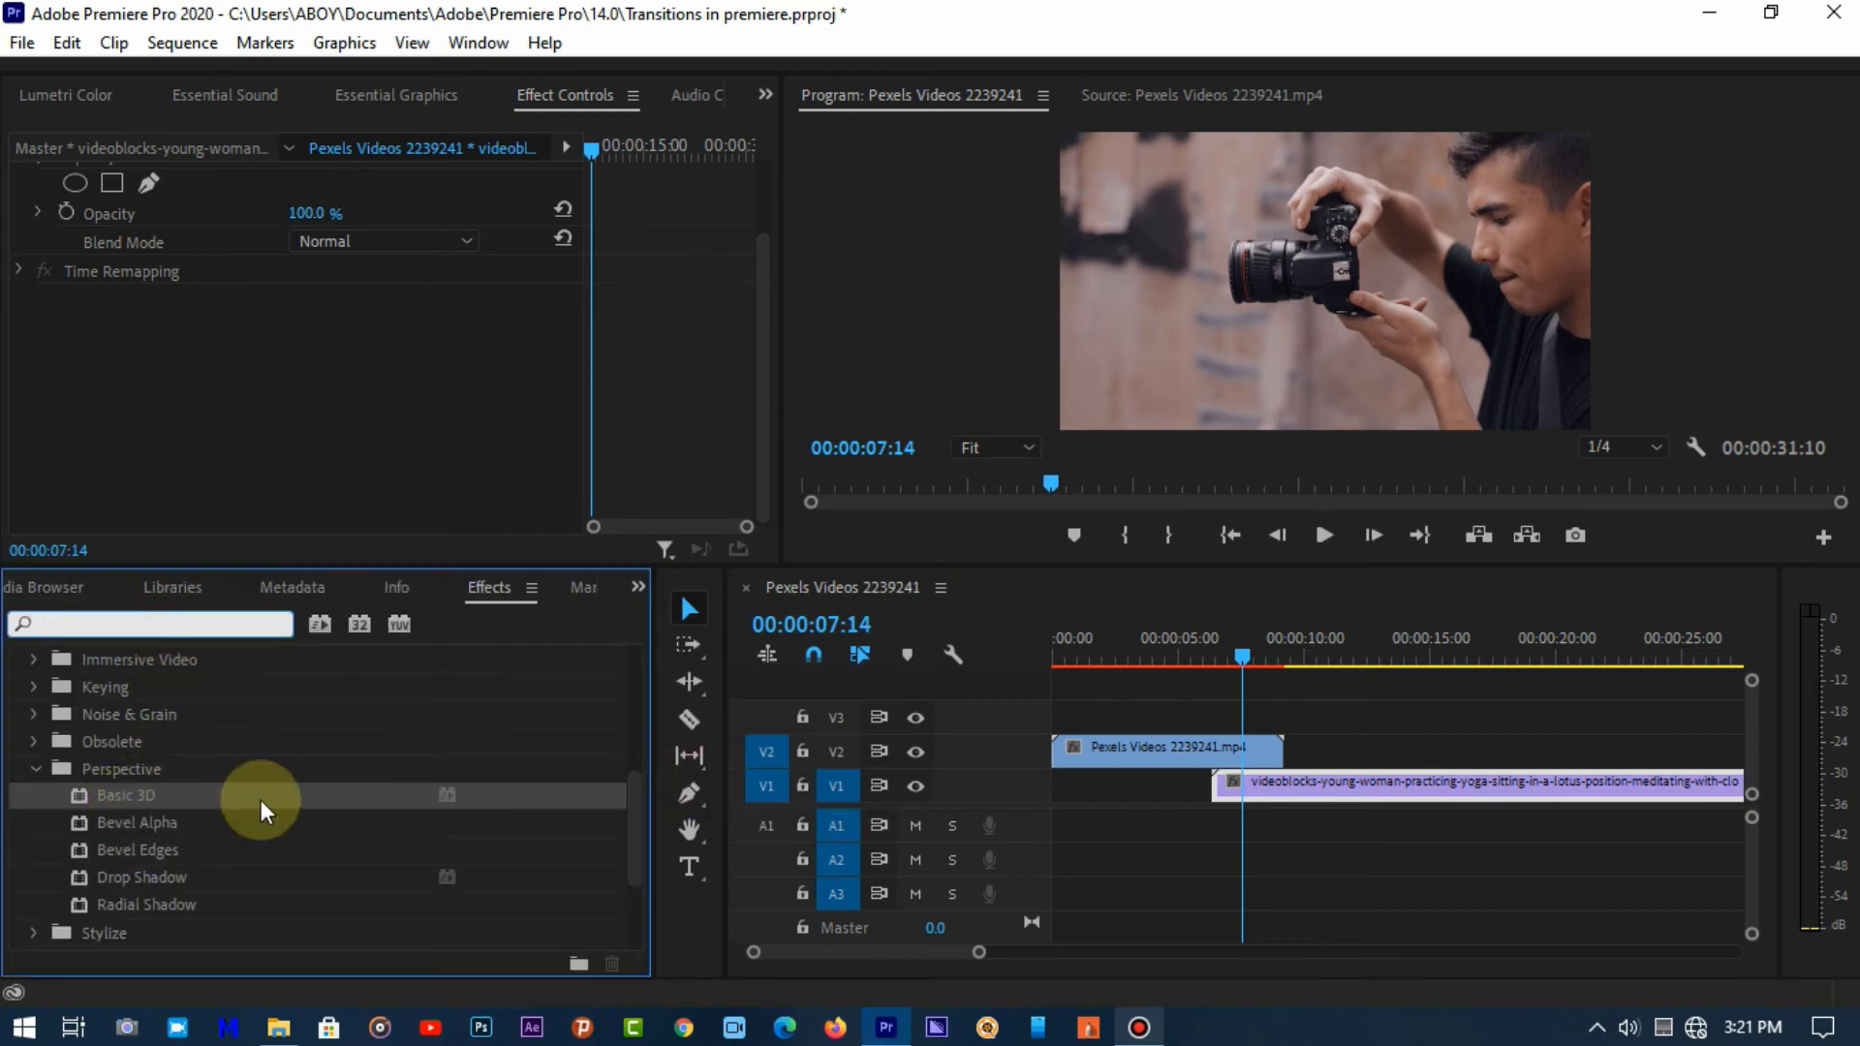
- Split the Pexels clip at 00:00:06:10 and split the yoga clip where the Pexels clip ends
left_click_drag(1242, 660, 1216, 660)
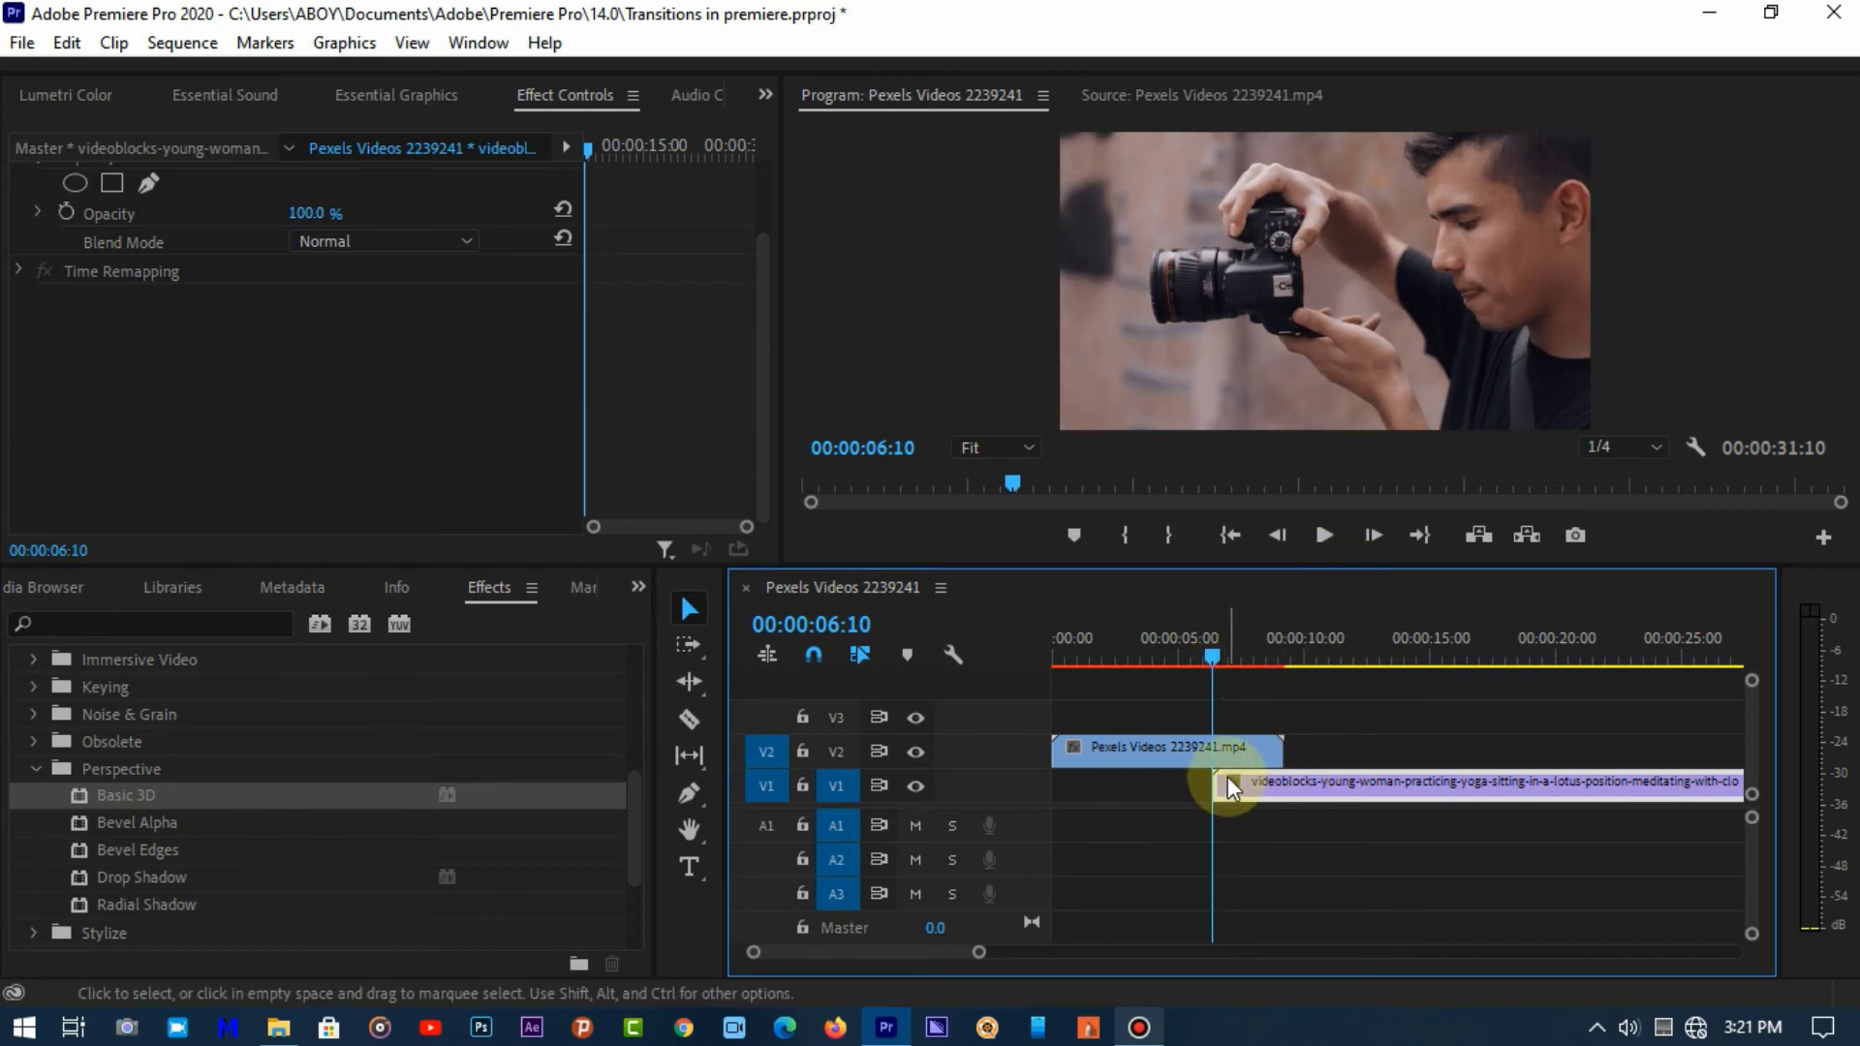
key("c")
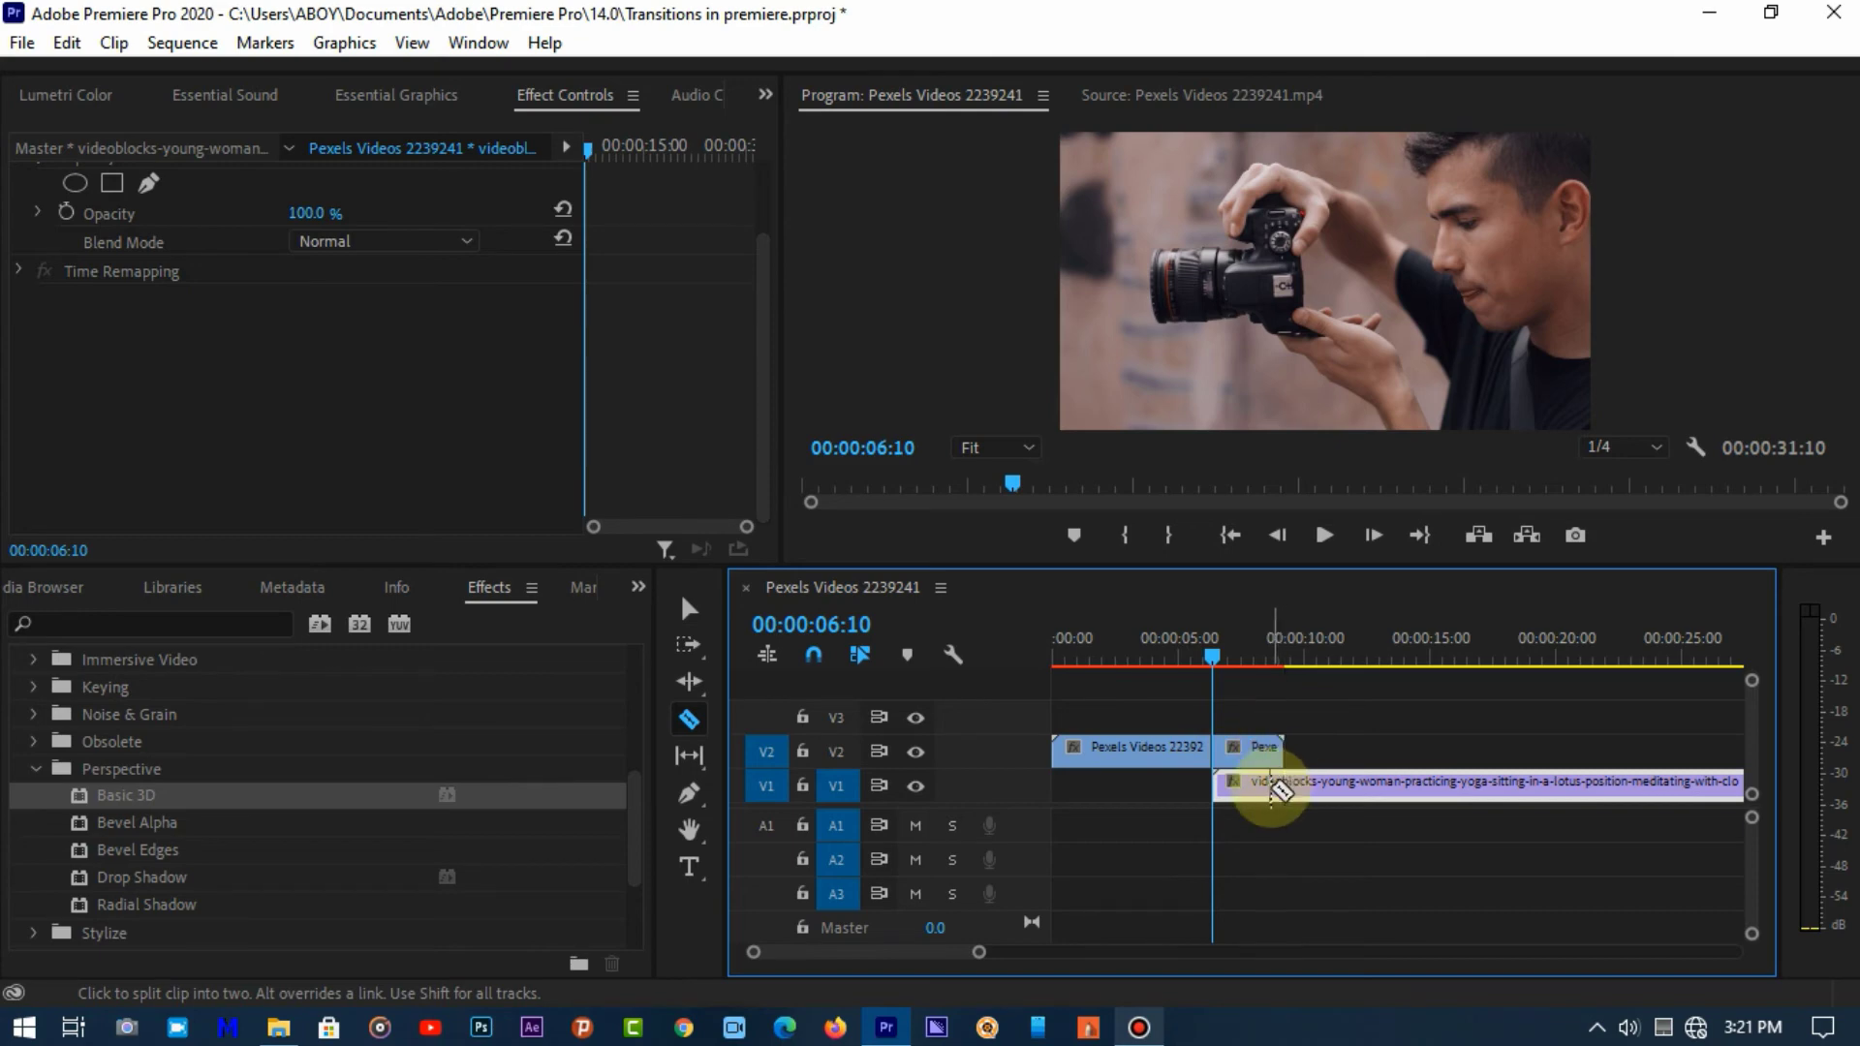
left_click(1270, 787)
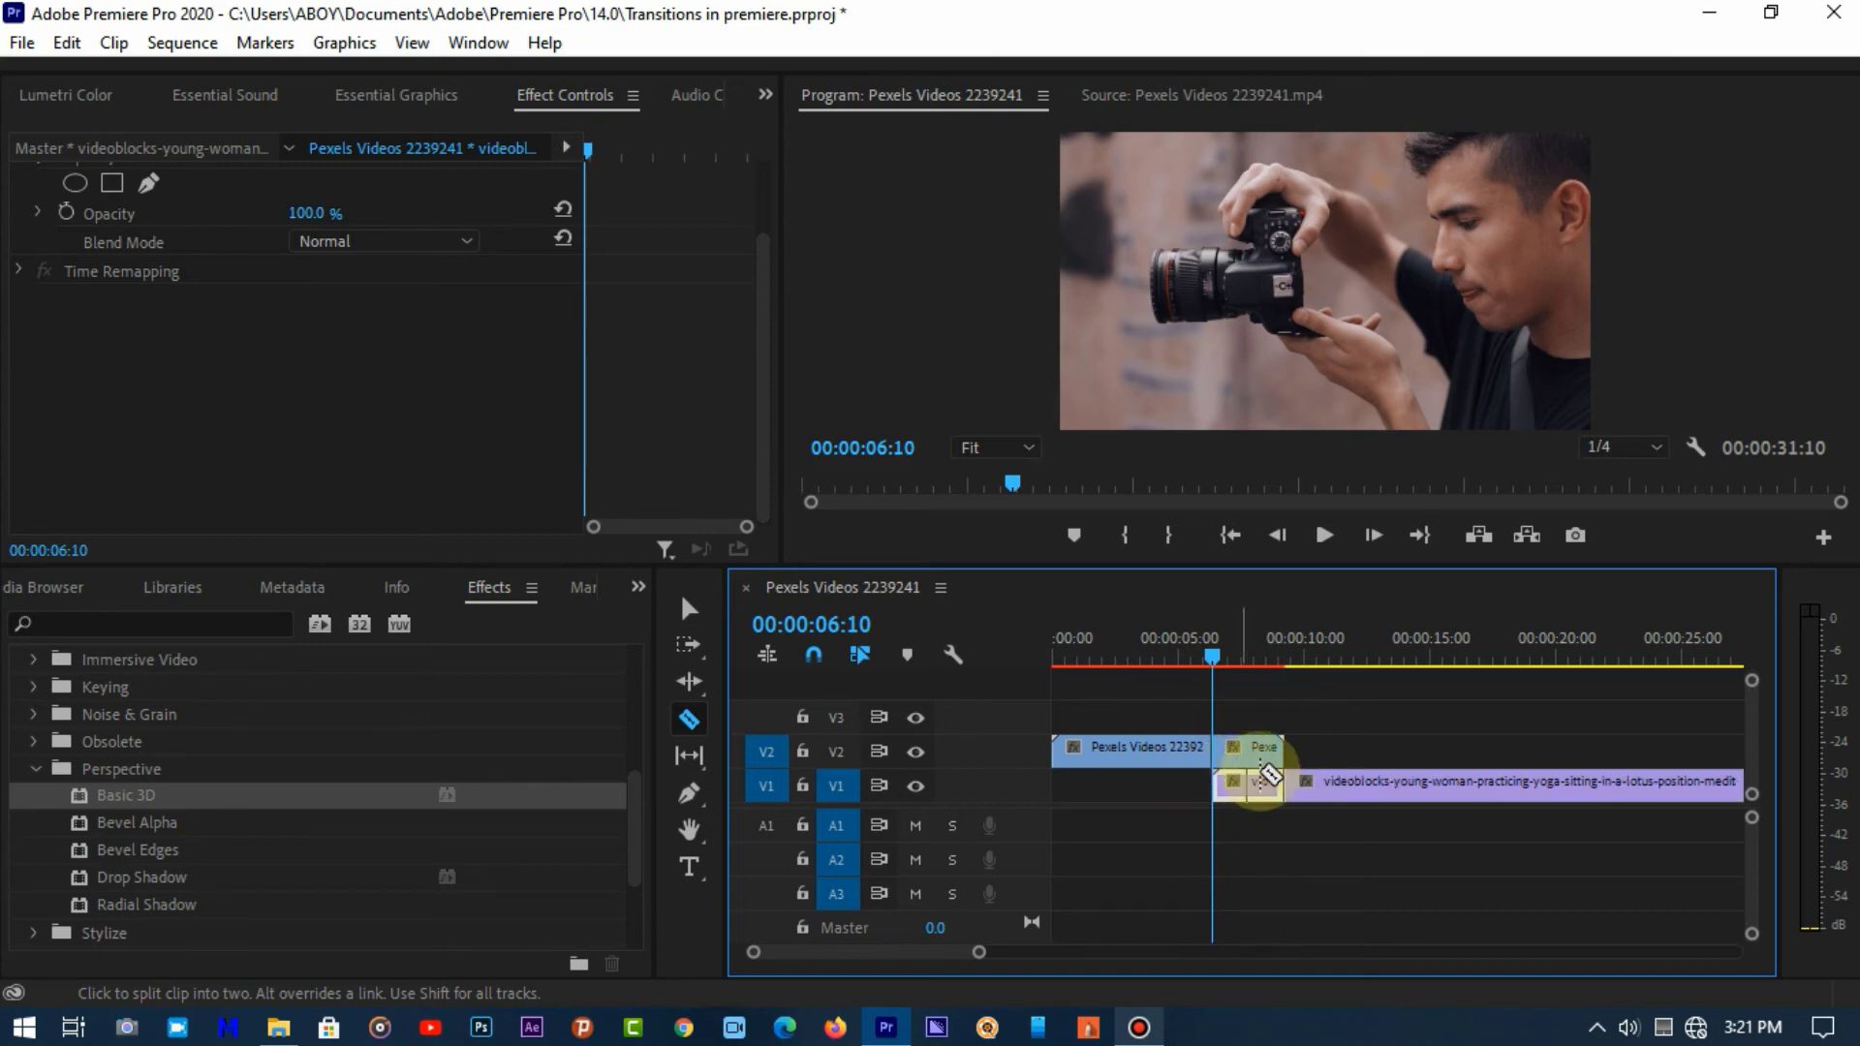
key("v")
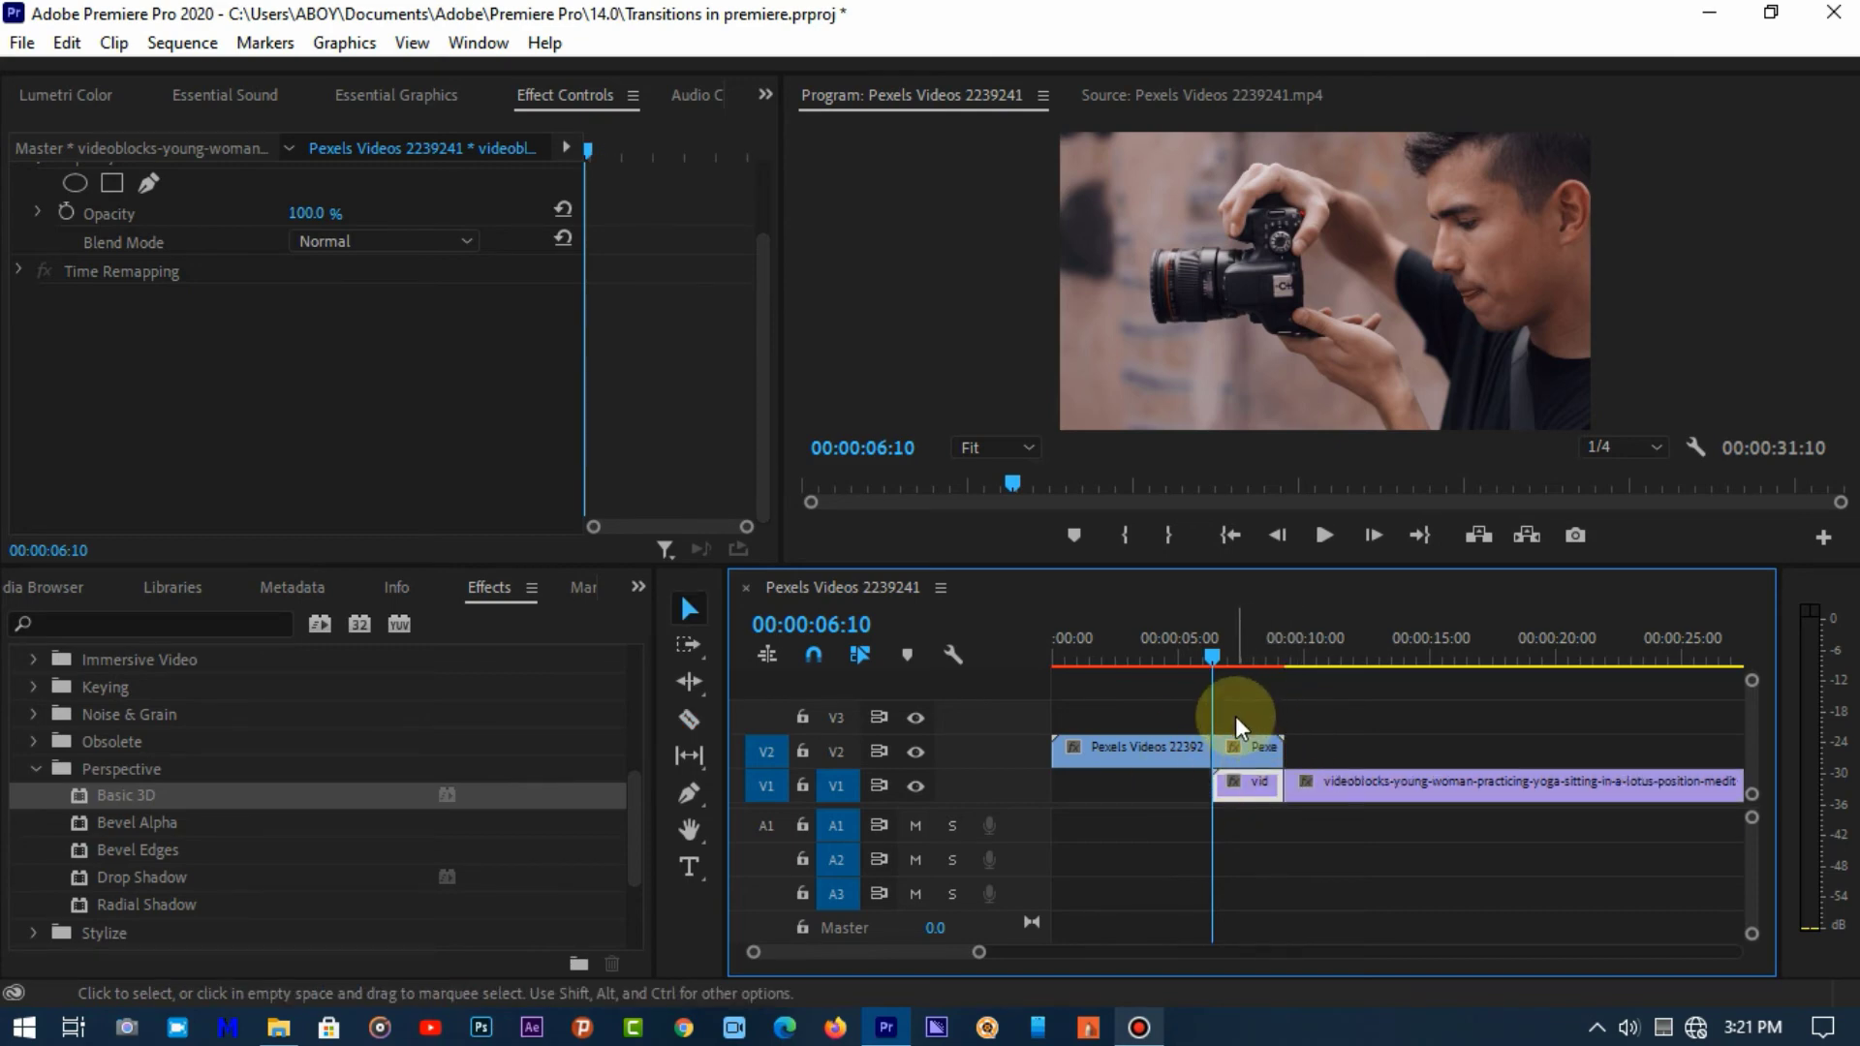
left_click(1238, 715)
- Apply the Basic 3D effect to both overlapping segments, the short Pexels piece and the yoga piece beneath it
left_click(1230, 753)
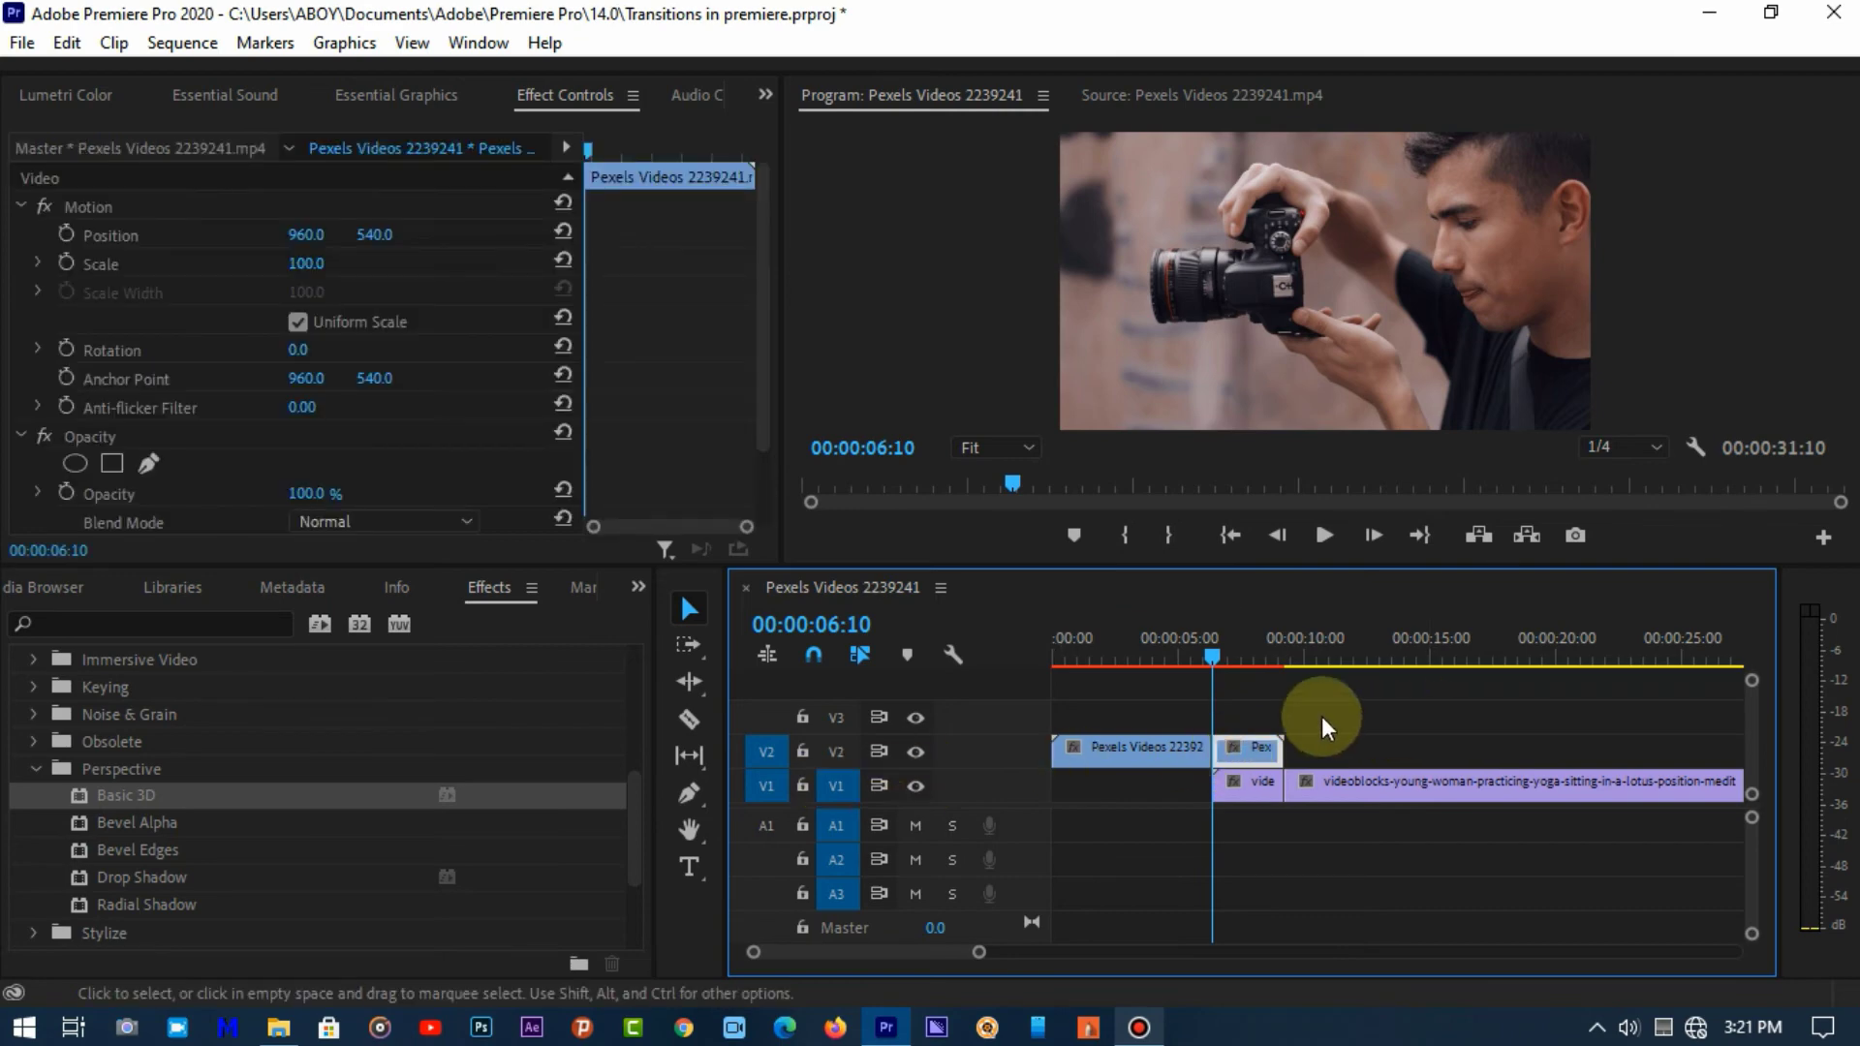
left_click(1248, 783, "shift")
left_click_drag(233, 789, 1242, 754)
left_click(1303, 746)
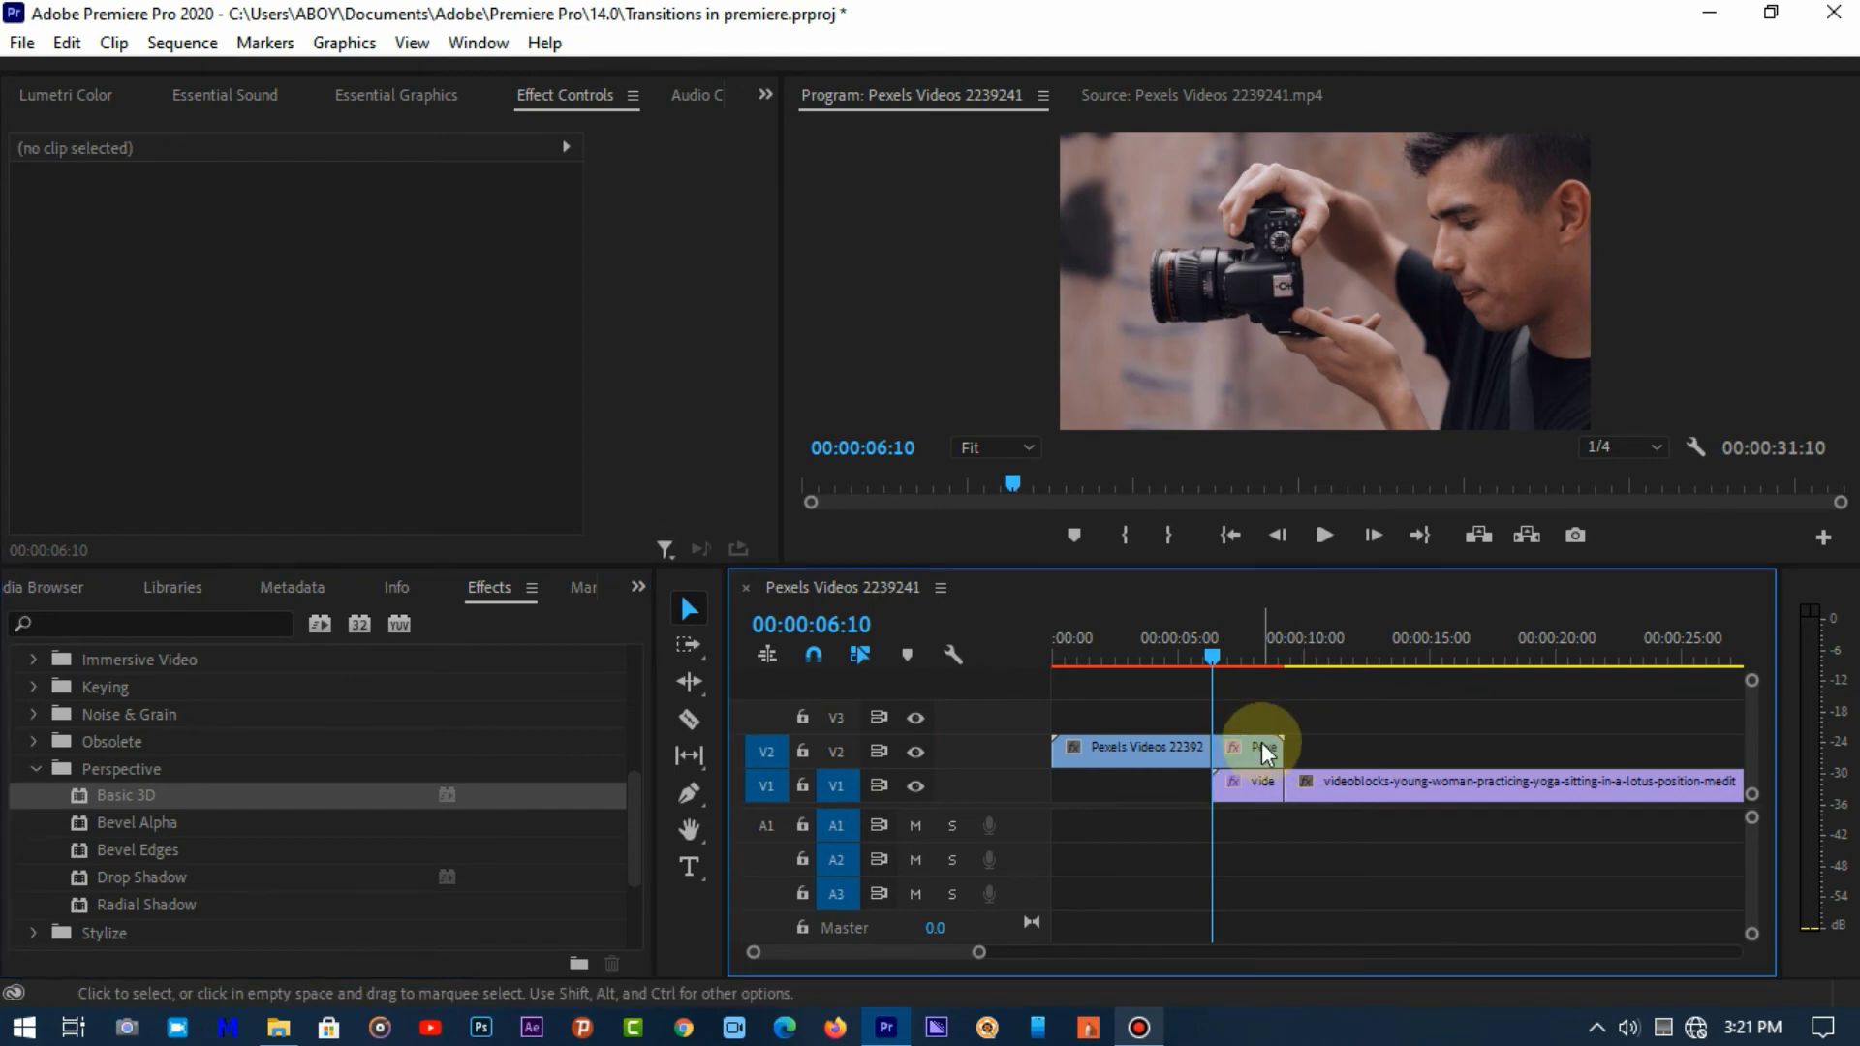
- Keyframe the short Pexels segment's Basic 3D Swivel from 0 at 00:00:06:10 to 90° at 00:00:07:21
left_click(1260, 751)
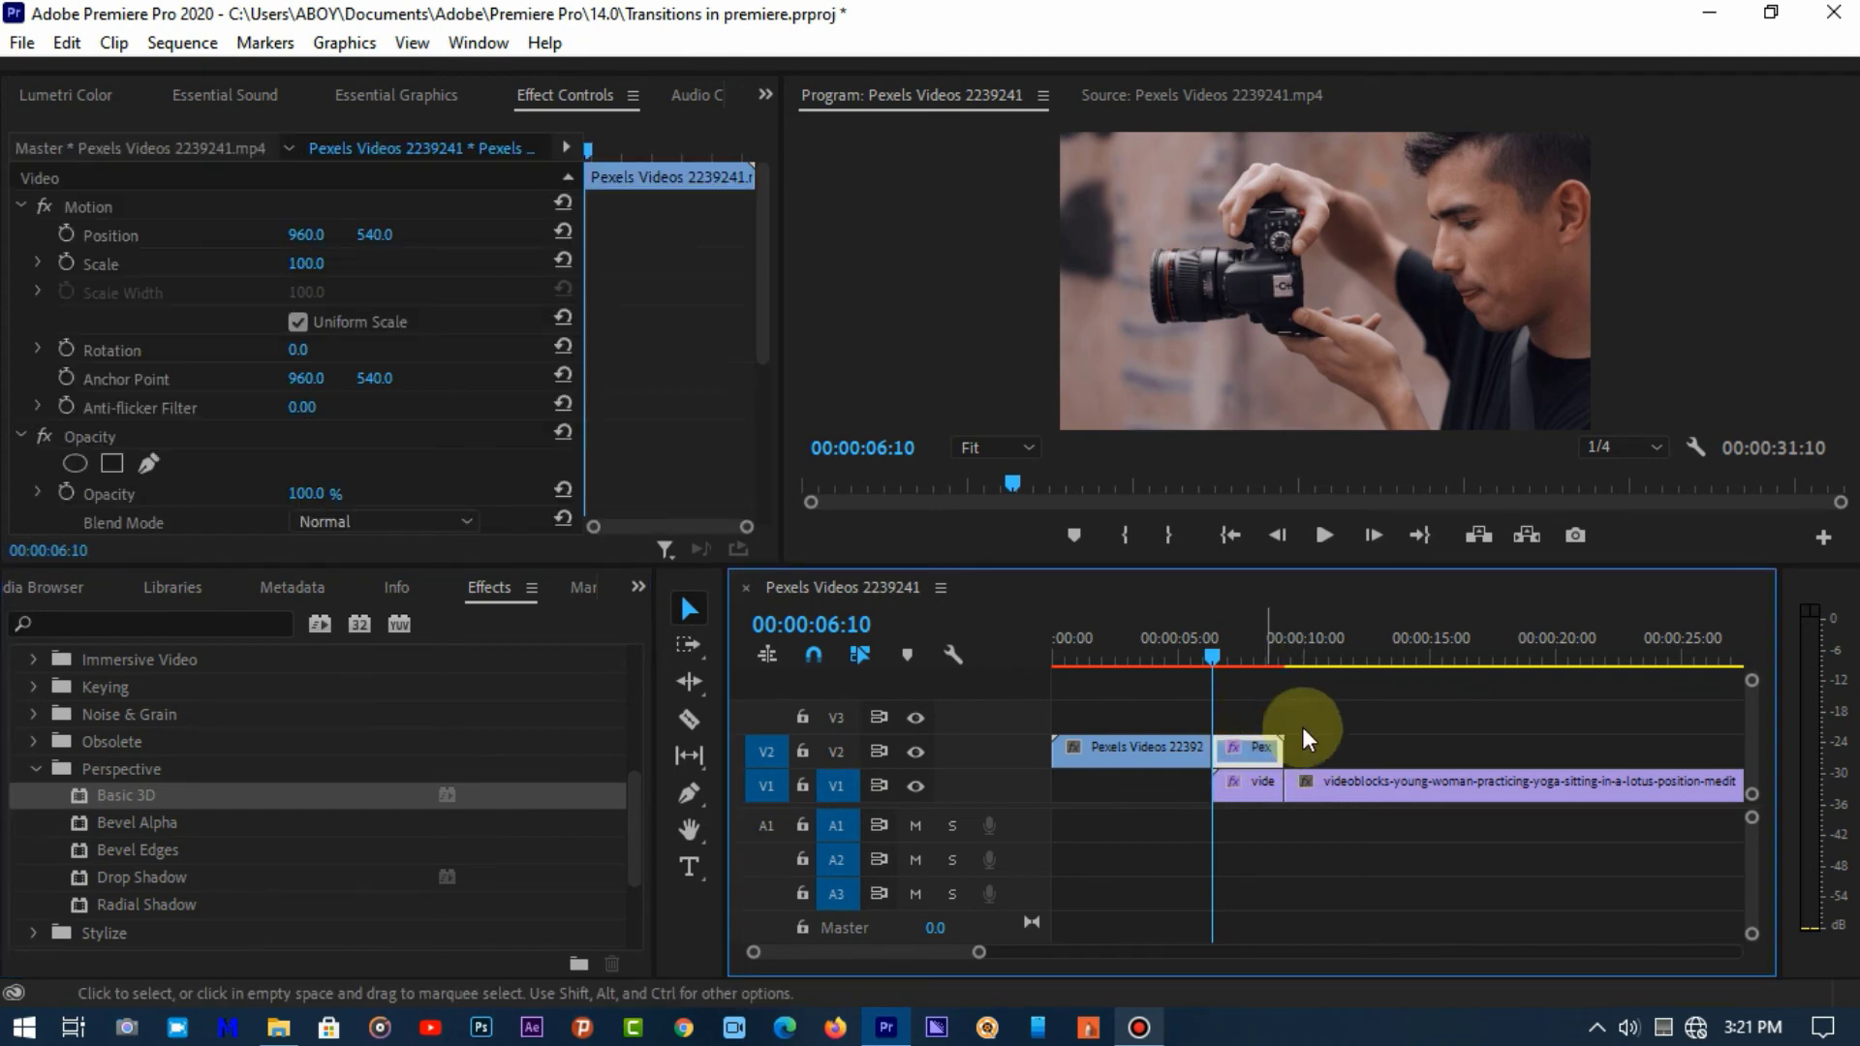
left_click_drag(769, 253, 758, 456)
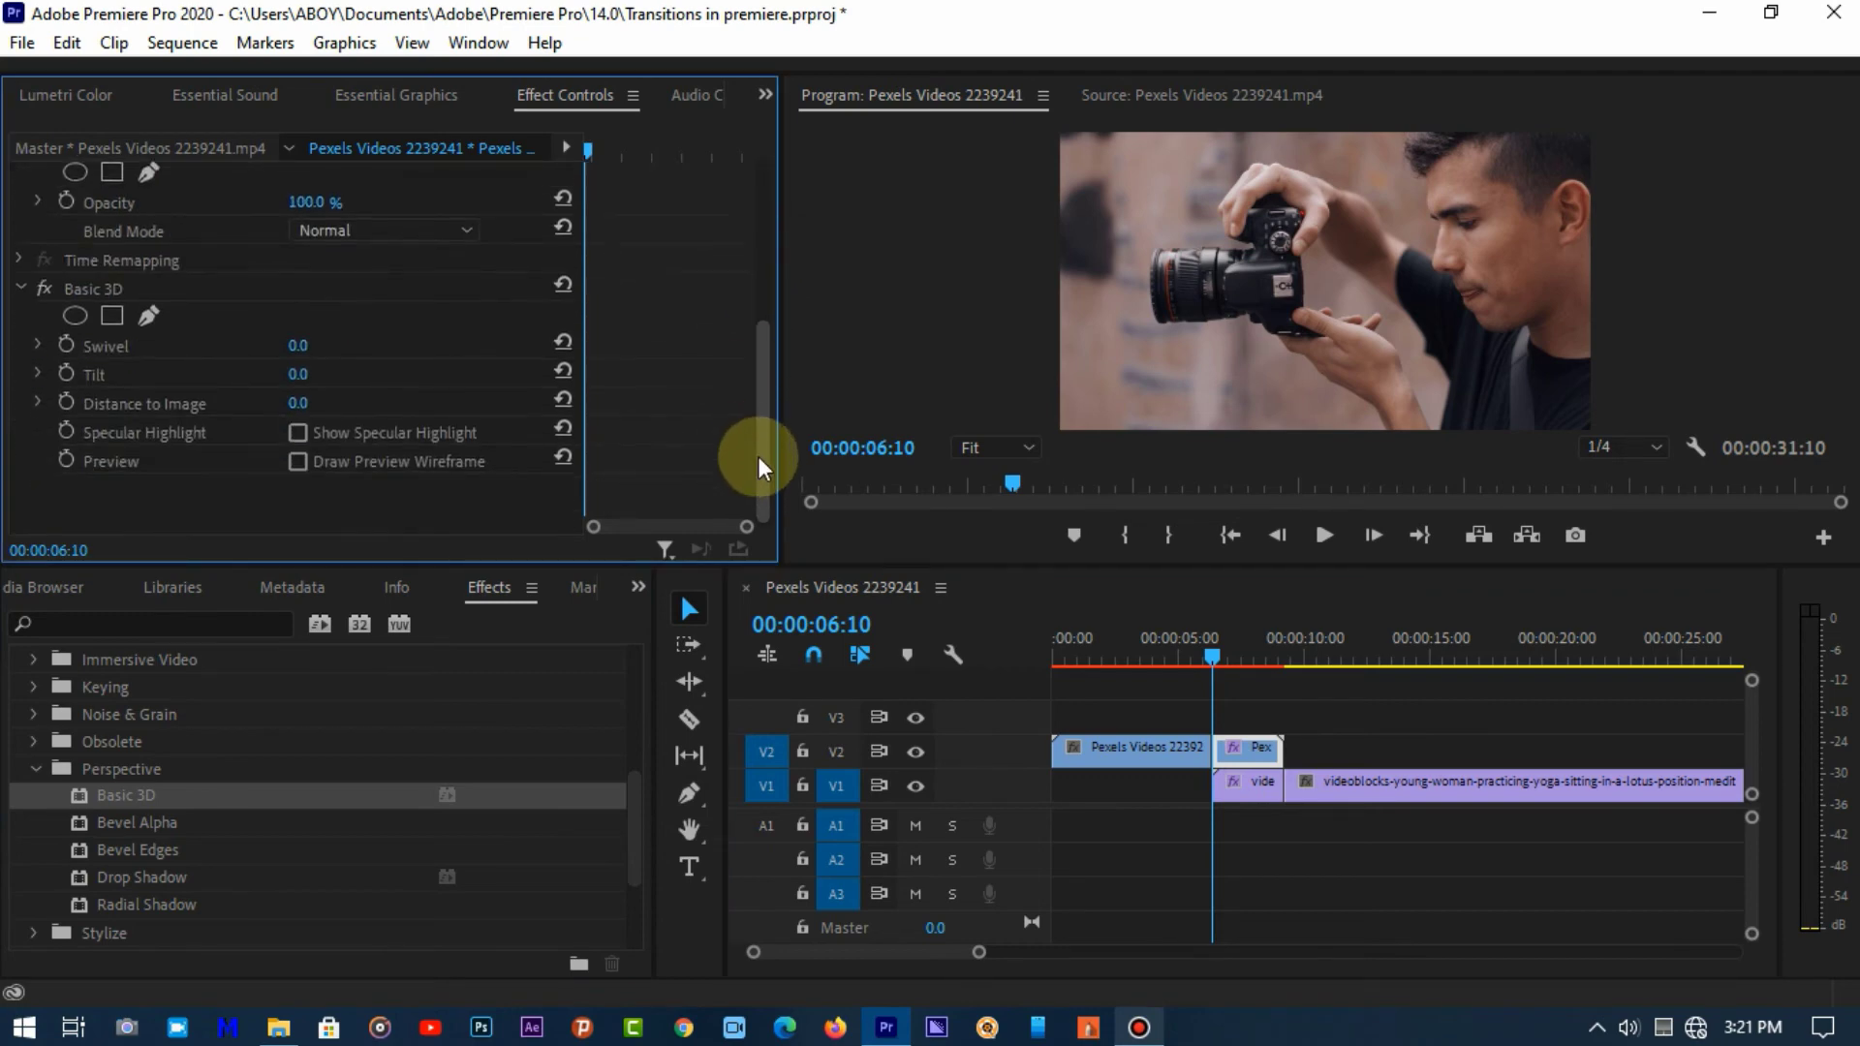
left_click(65, 345)
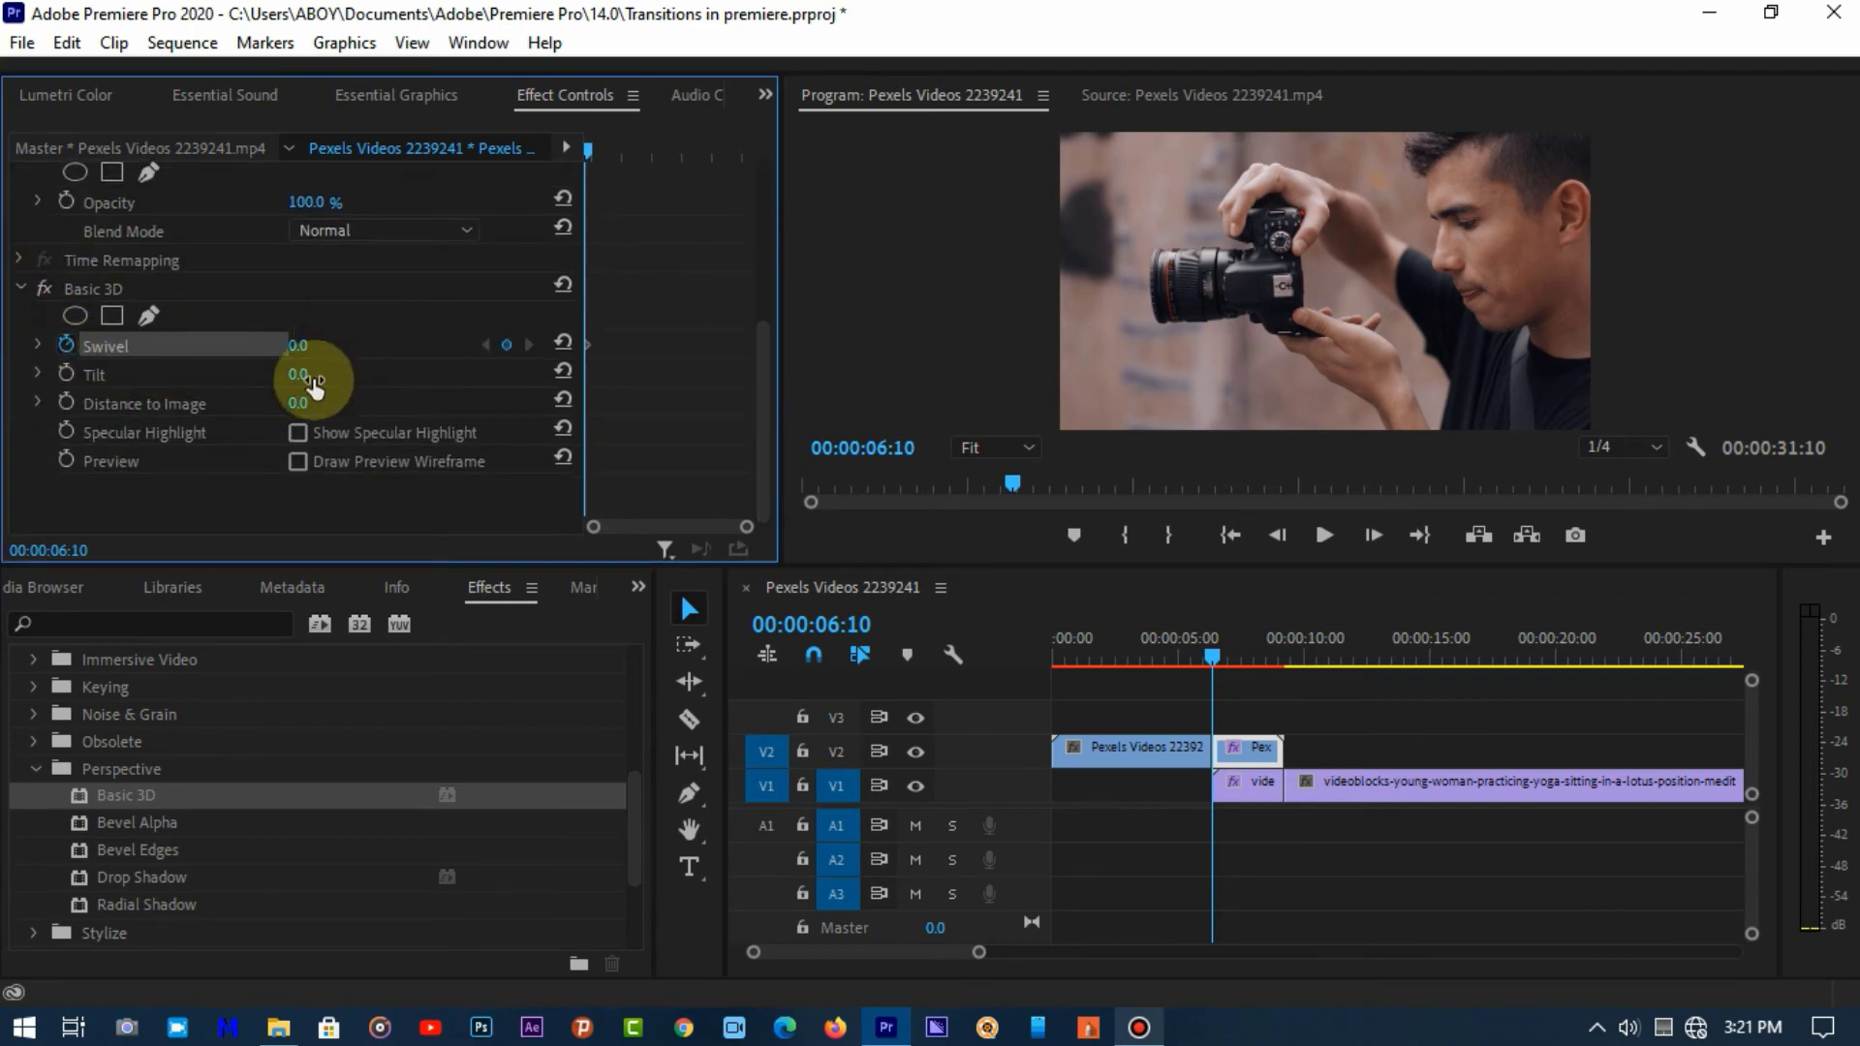
left_click(672, 159)
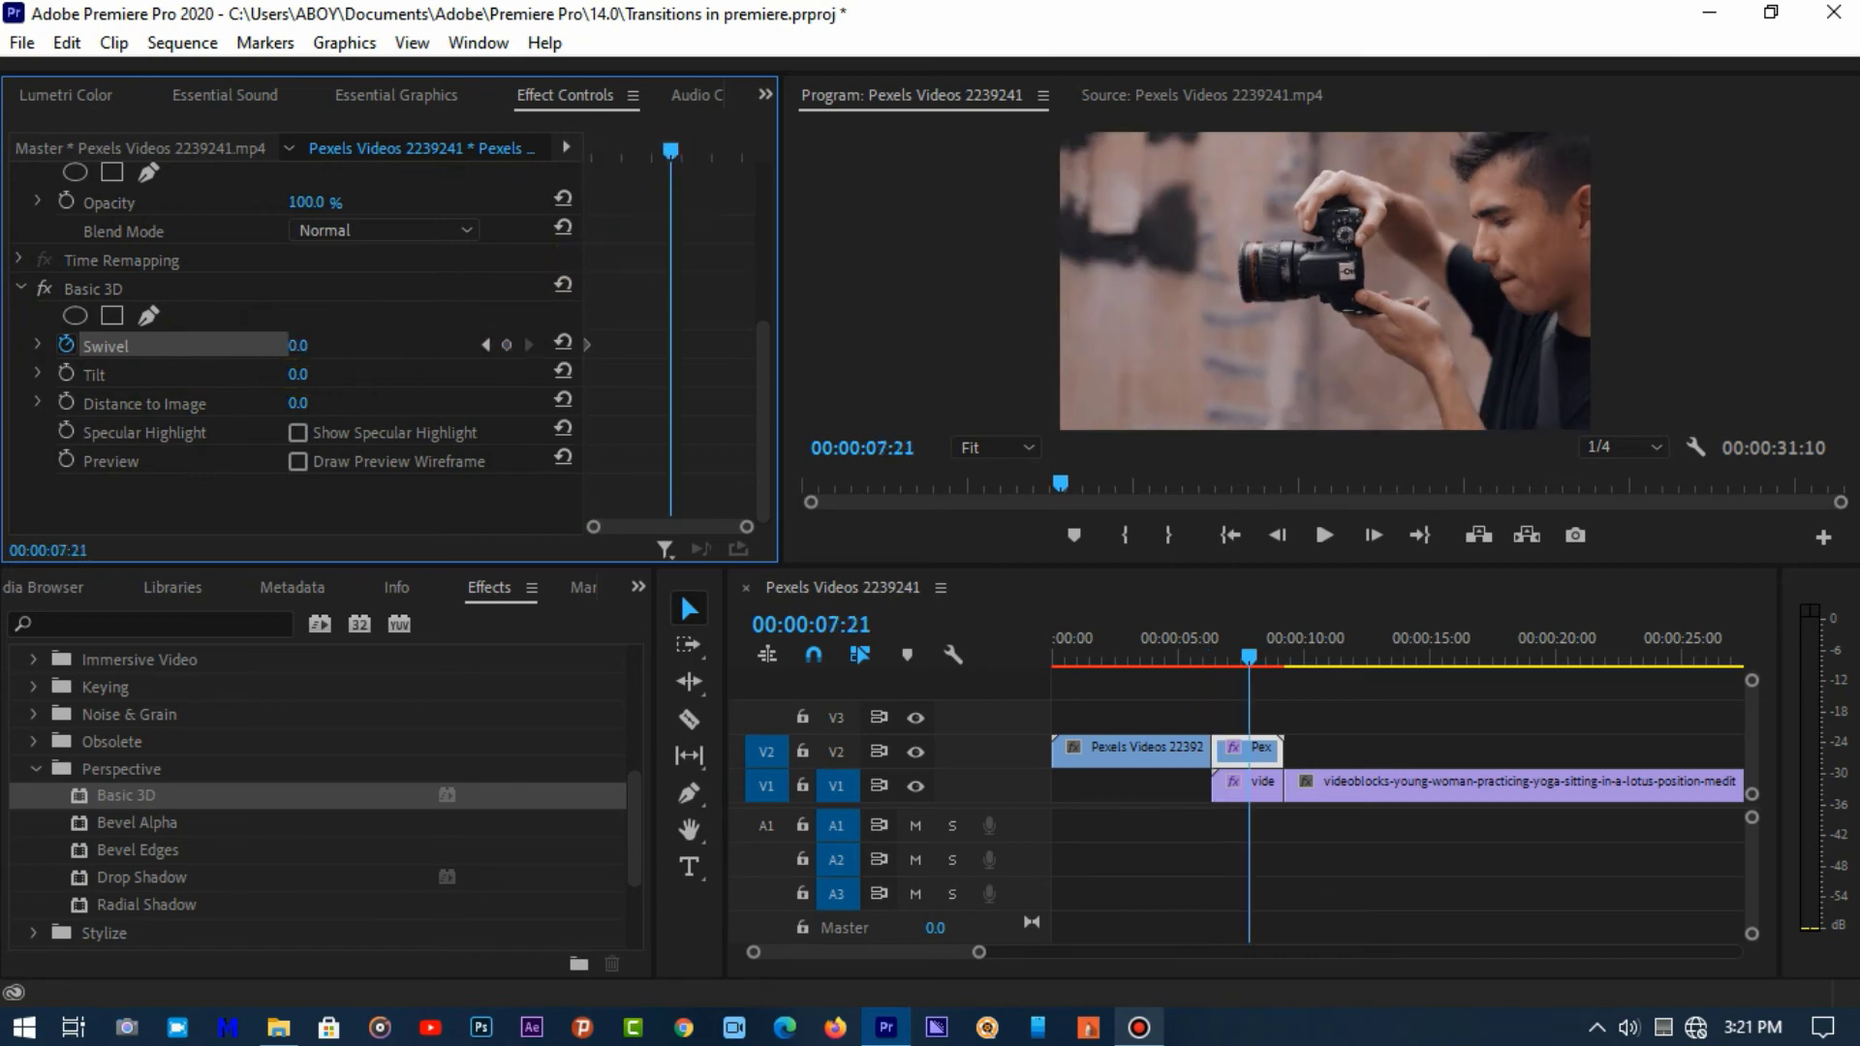
left_click(318, 339)
type("90")
key("Return")
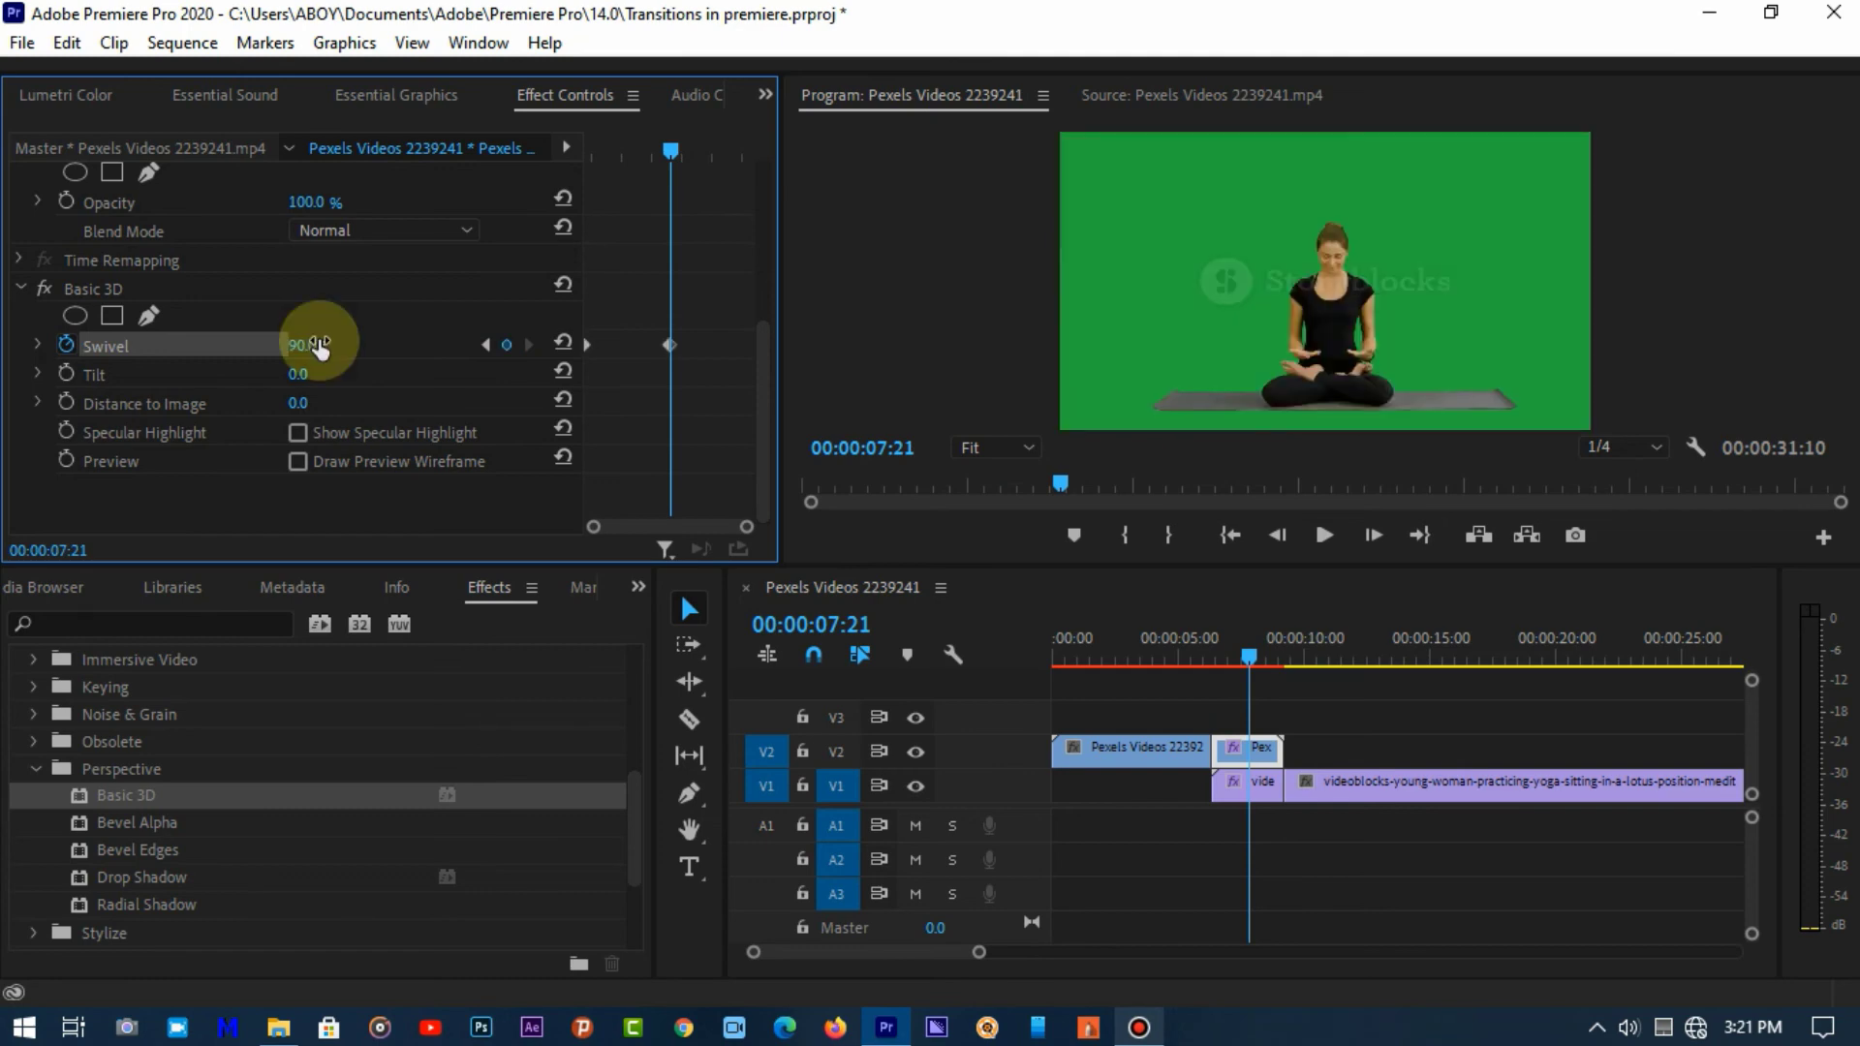
- Add Basic 3D Swivel keyframes of 0 to the short yoga segment at 00:00:07:21 and at its end, 00:00:09:06
left_click(1232, 787)
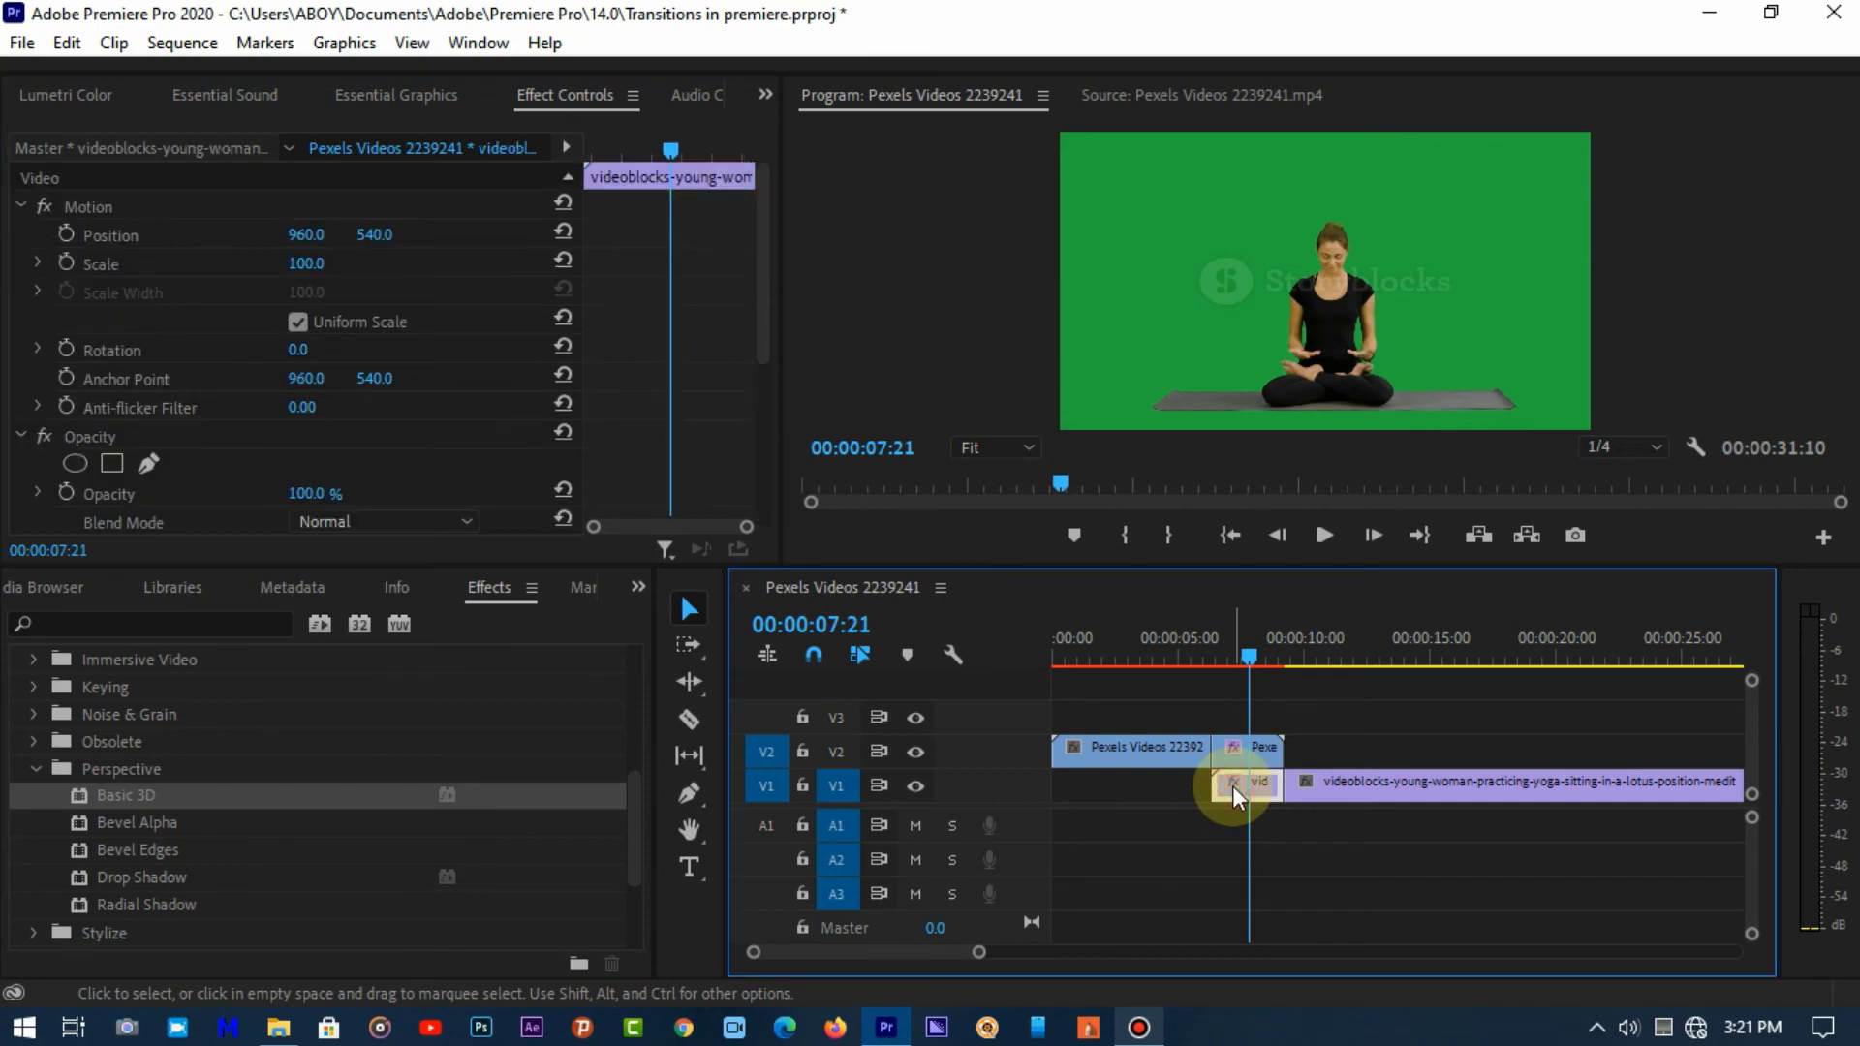
left_click_drag(763, 311, 760, 457)
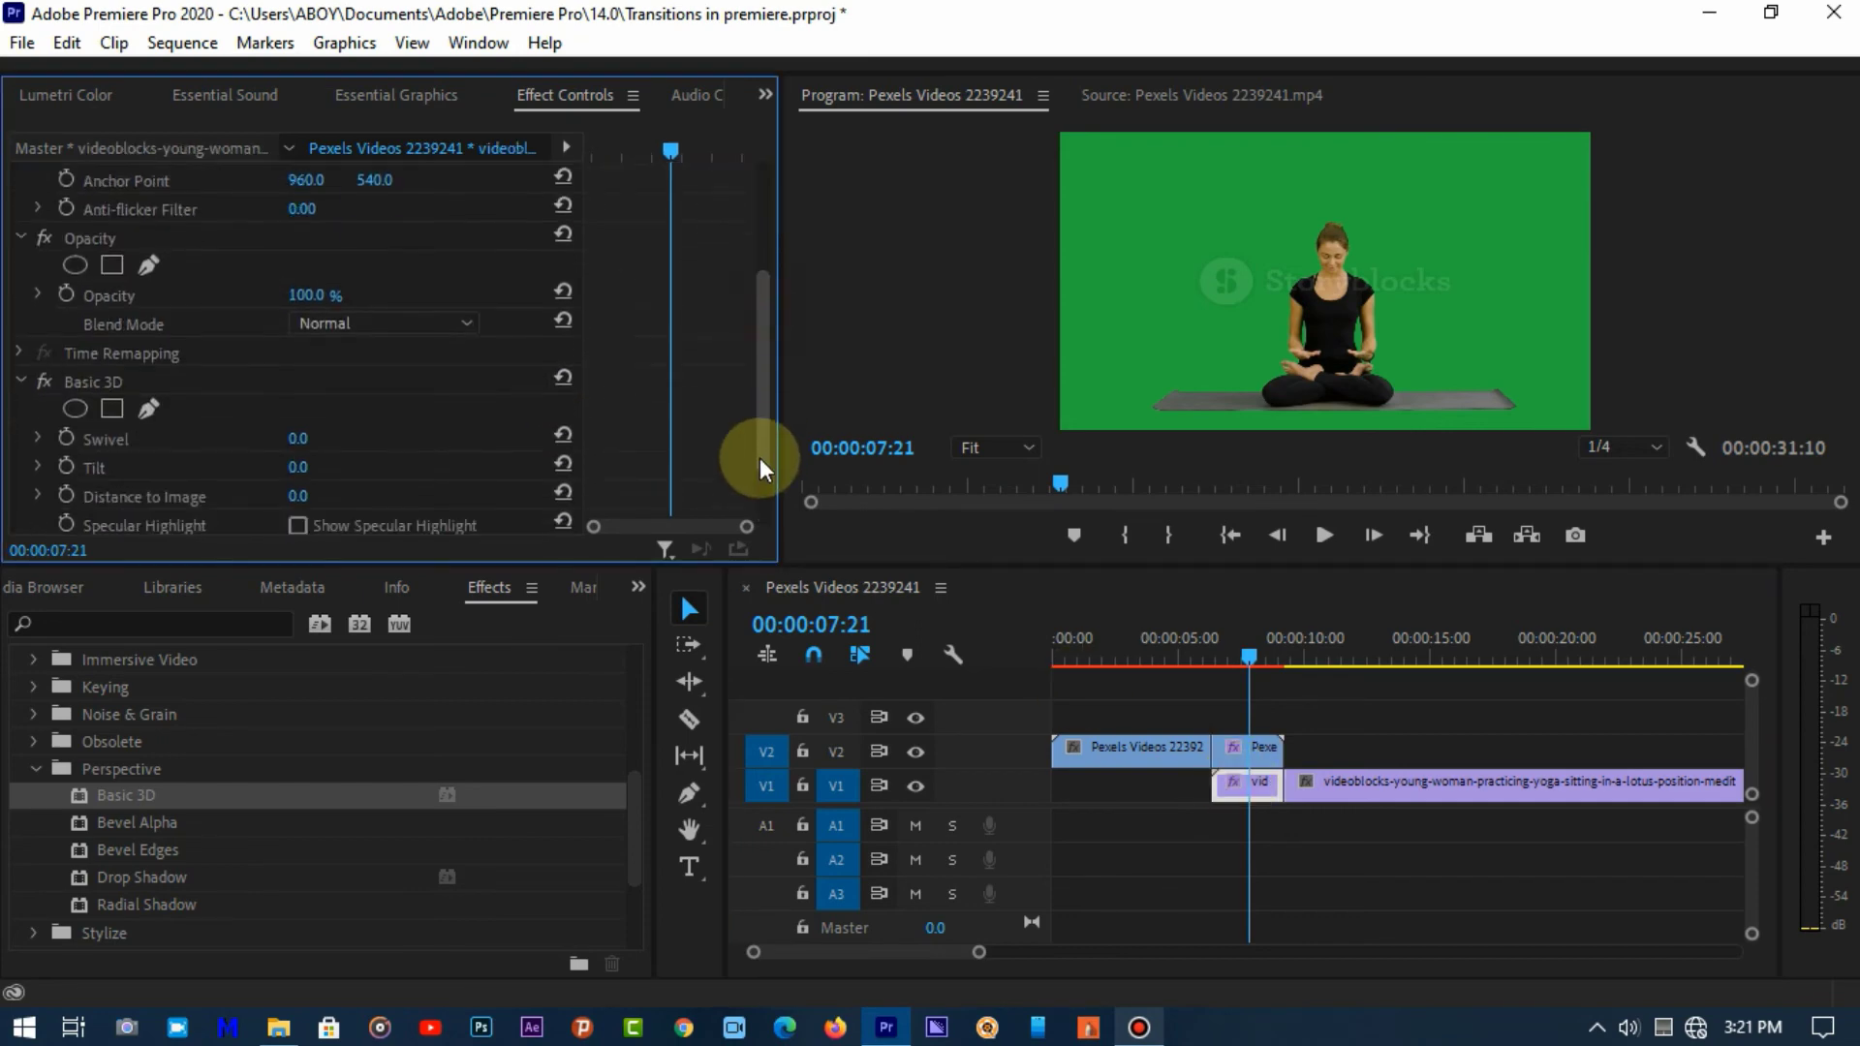
scroll(663, 438, "down", 3)
left_click(65, 344)
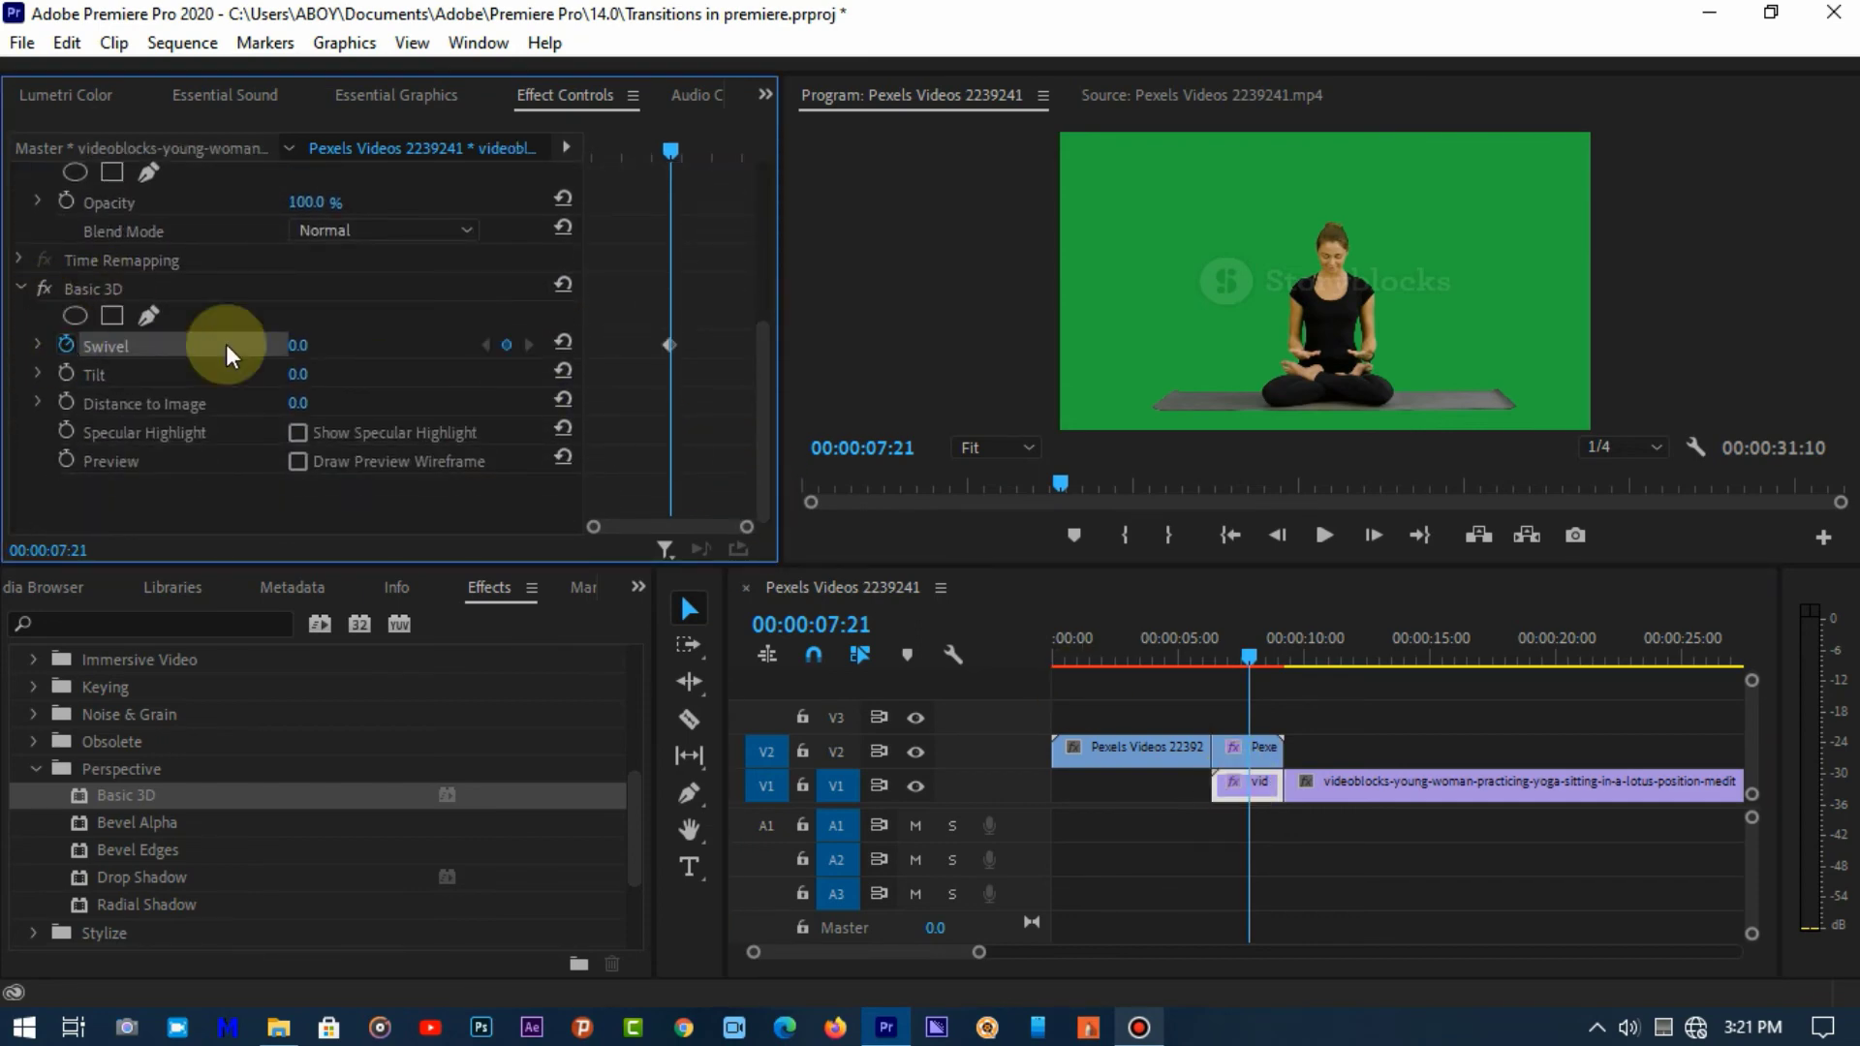
left_click_drag(672, 149, 758, 165)
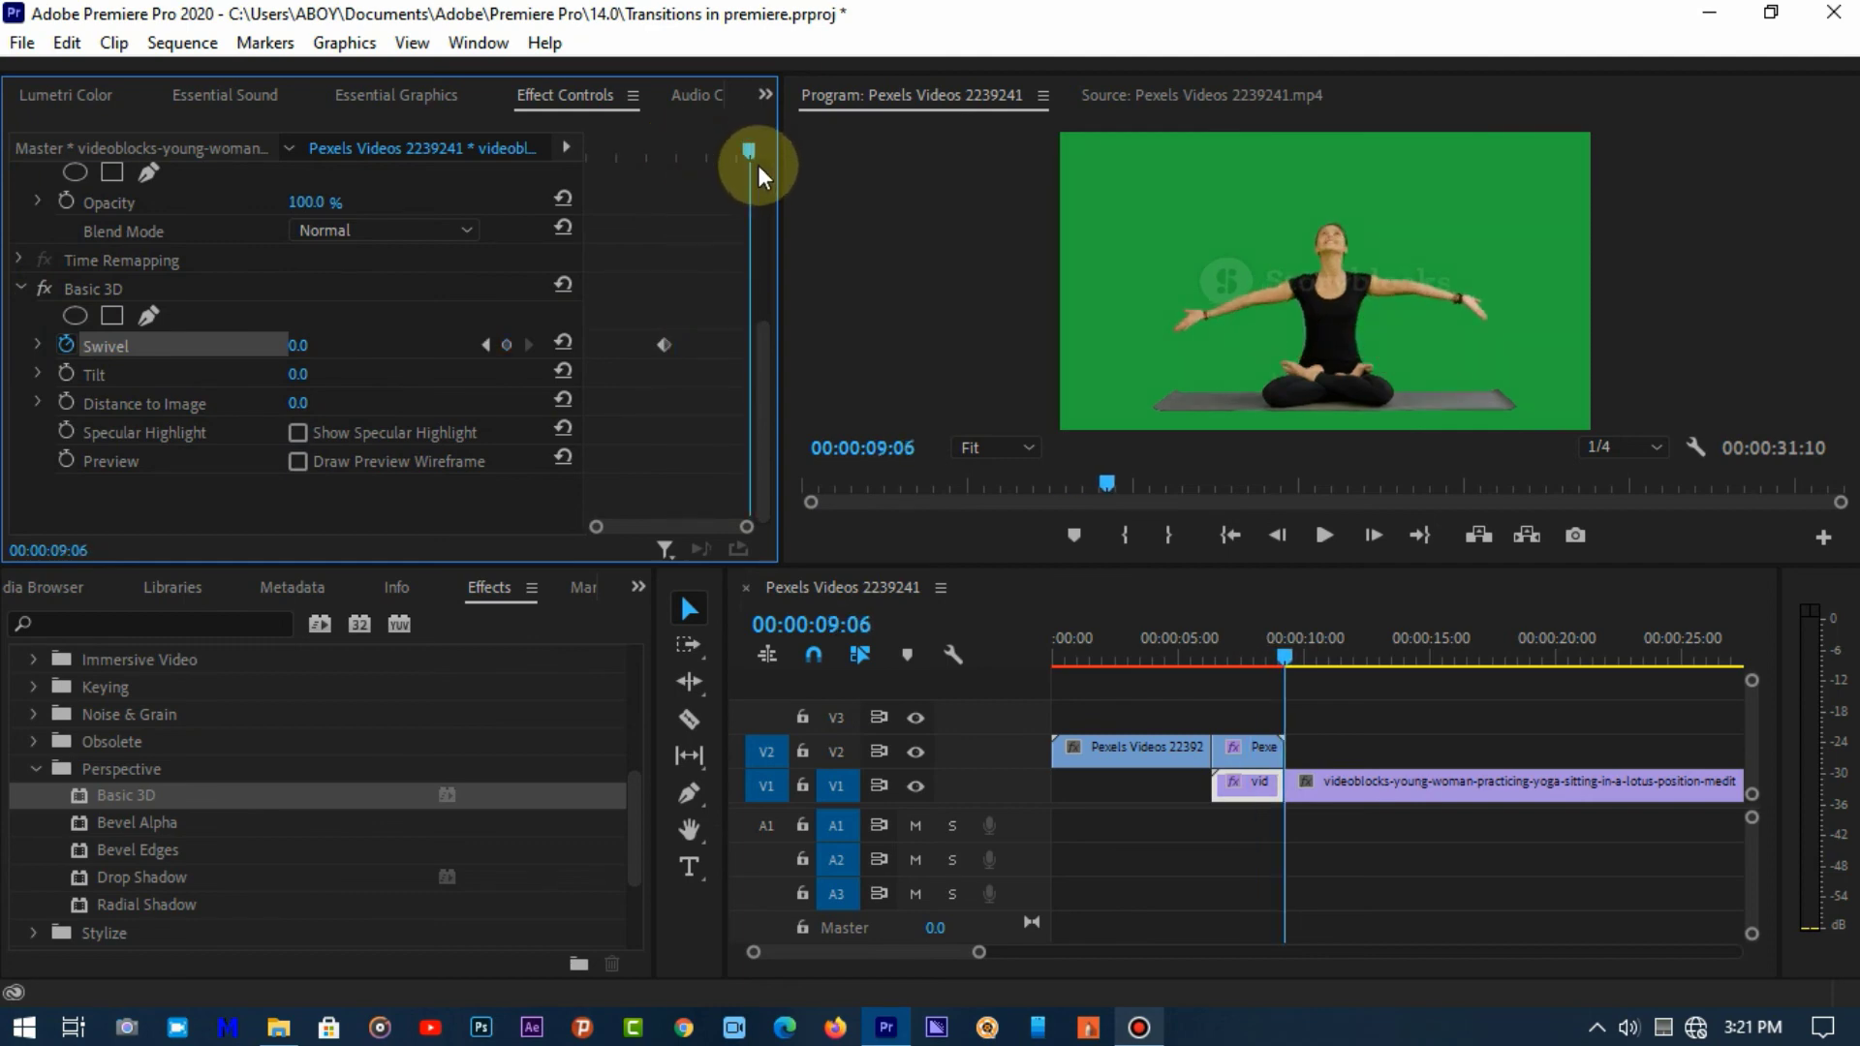
left_click(507, 345)
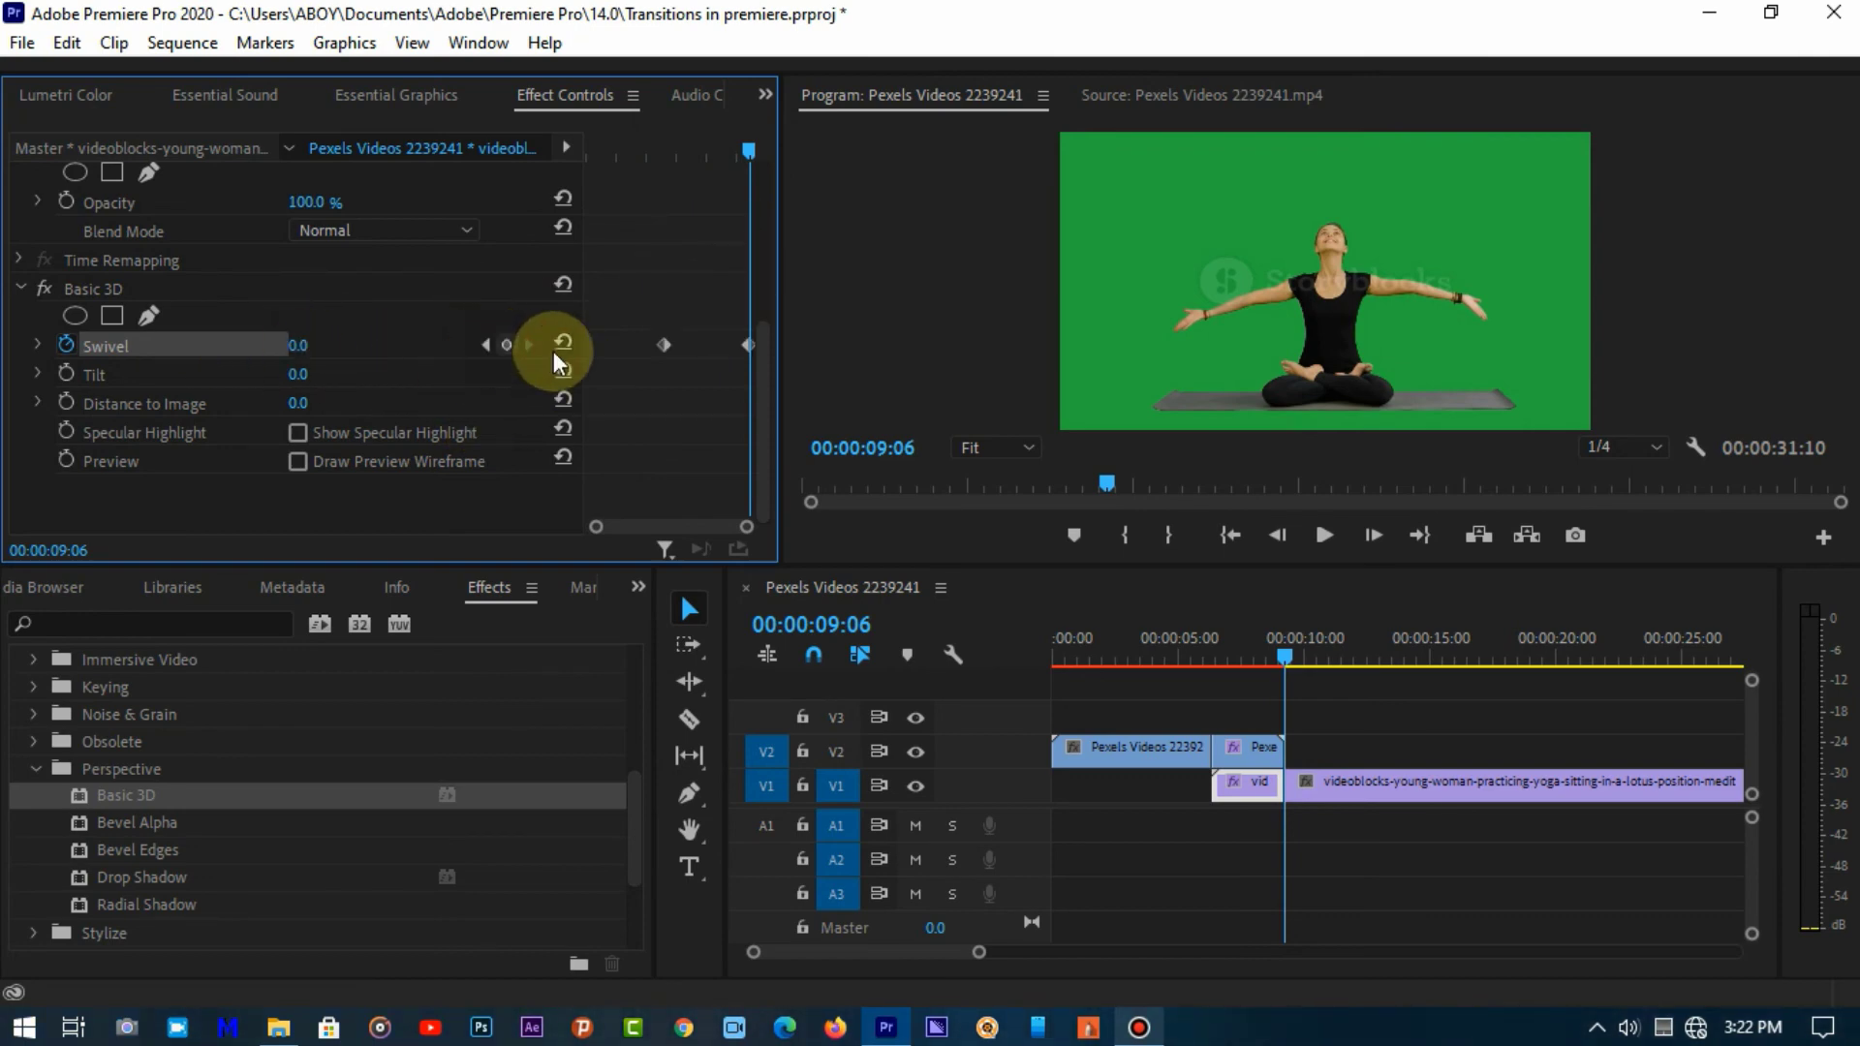
left_click(751, 344)
left_click_drag(758, 345, 758, 344)
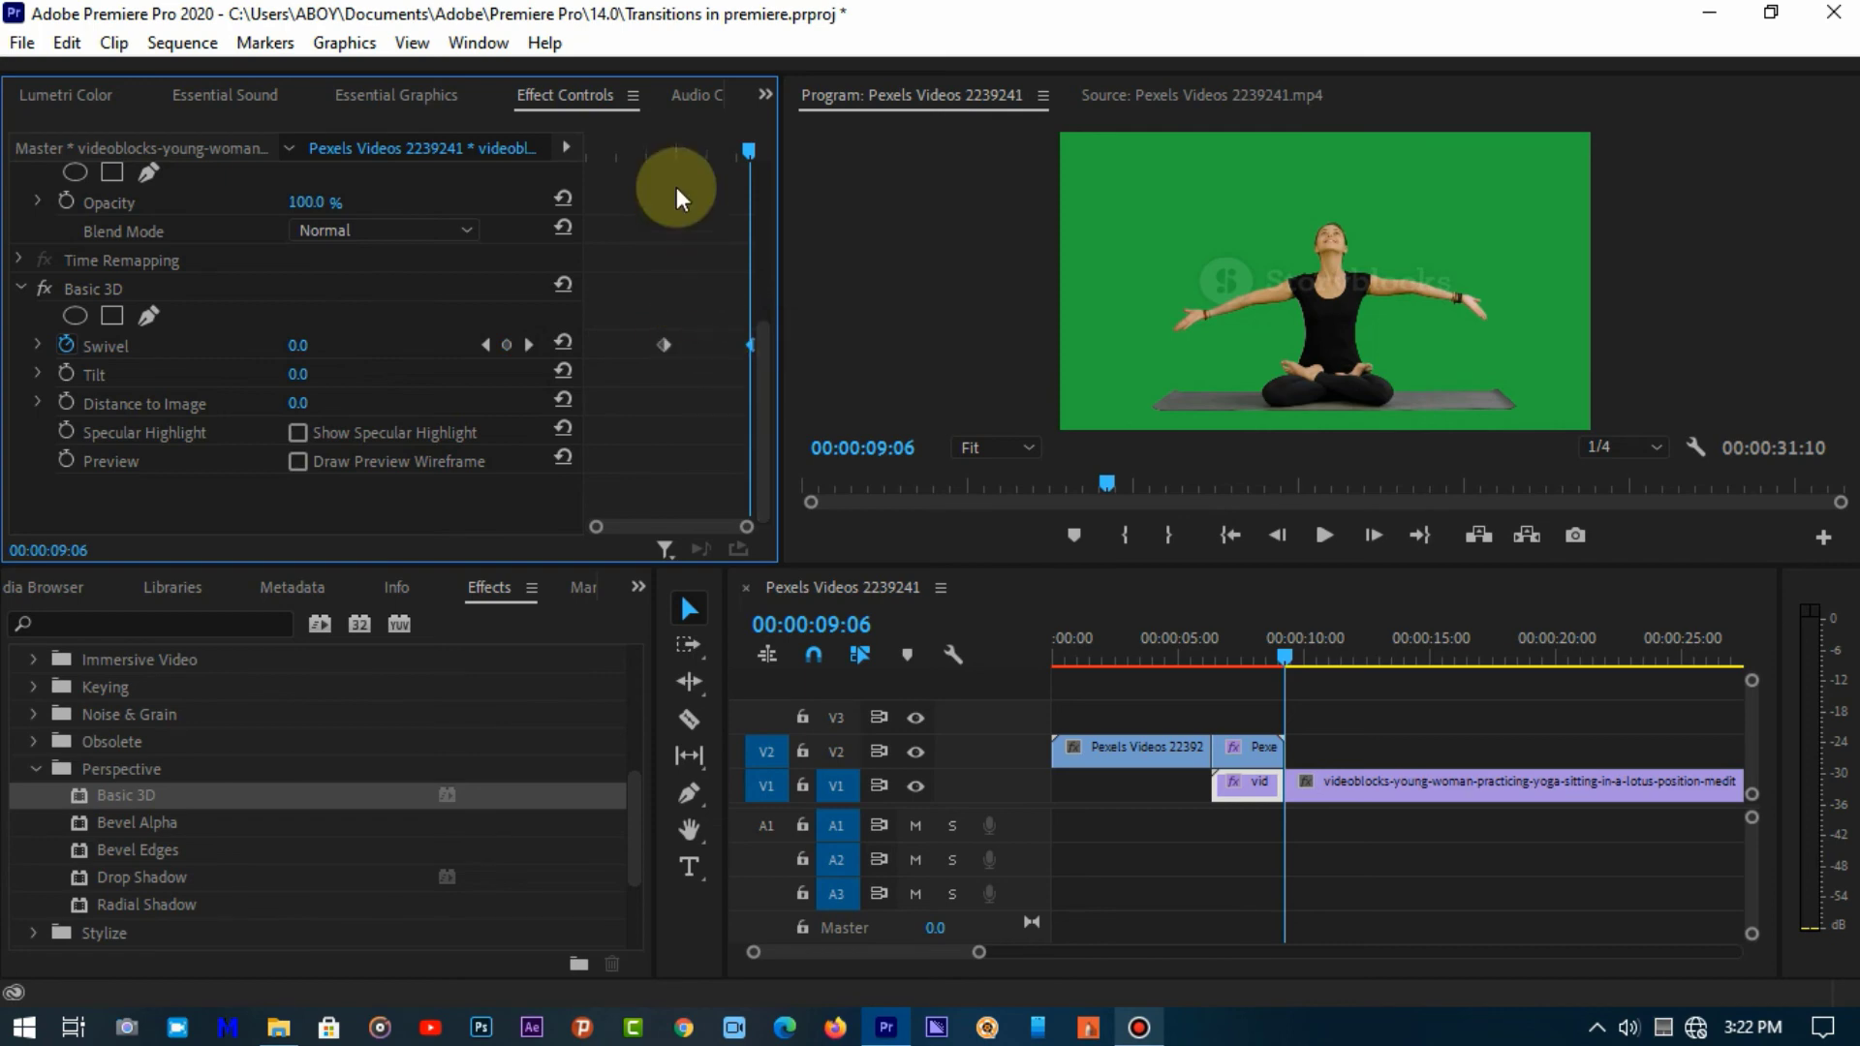
- Set the yoga segment's Swivel keyframe at 00:00:07:21 to -90°
left_click_drag(682, 153, 665, 155)
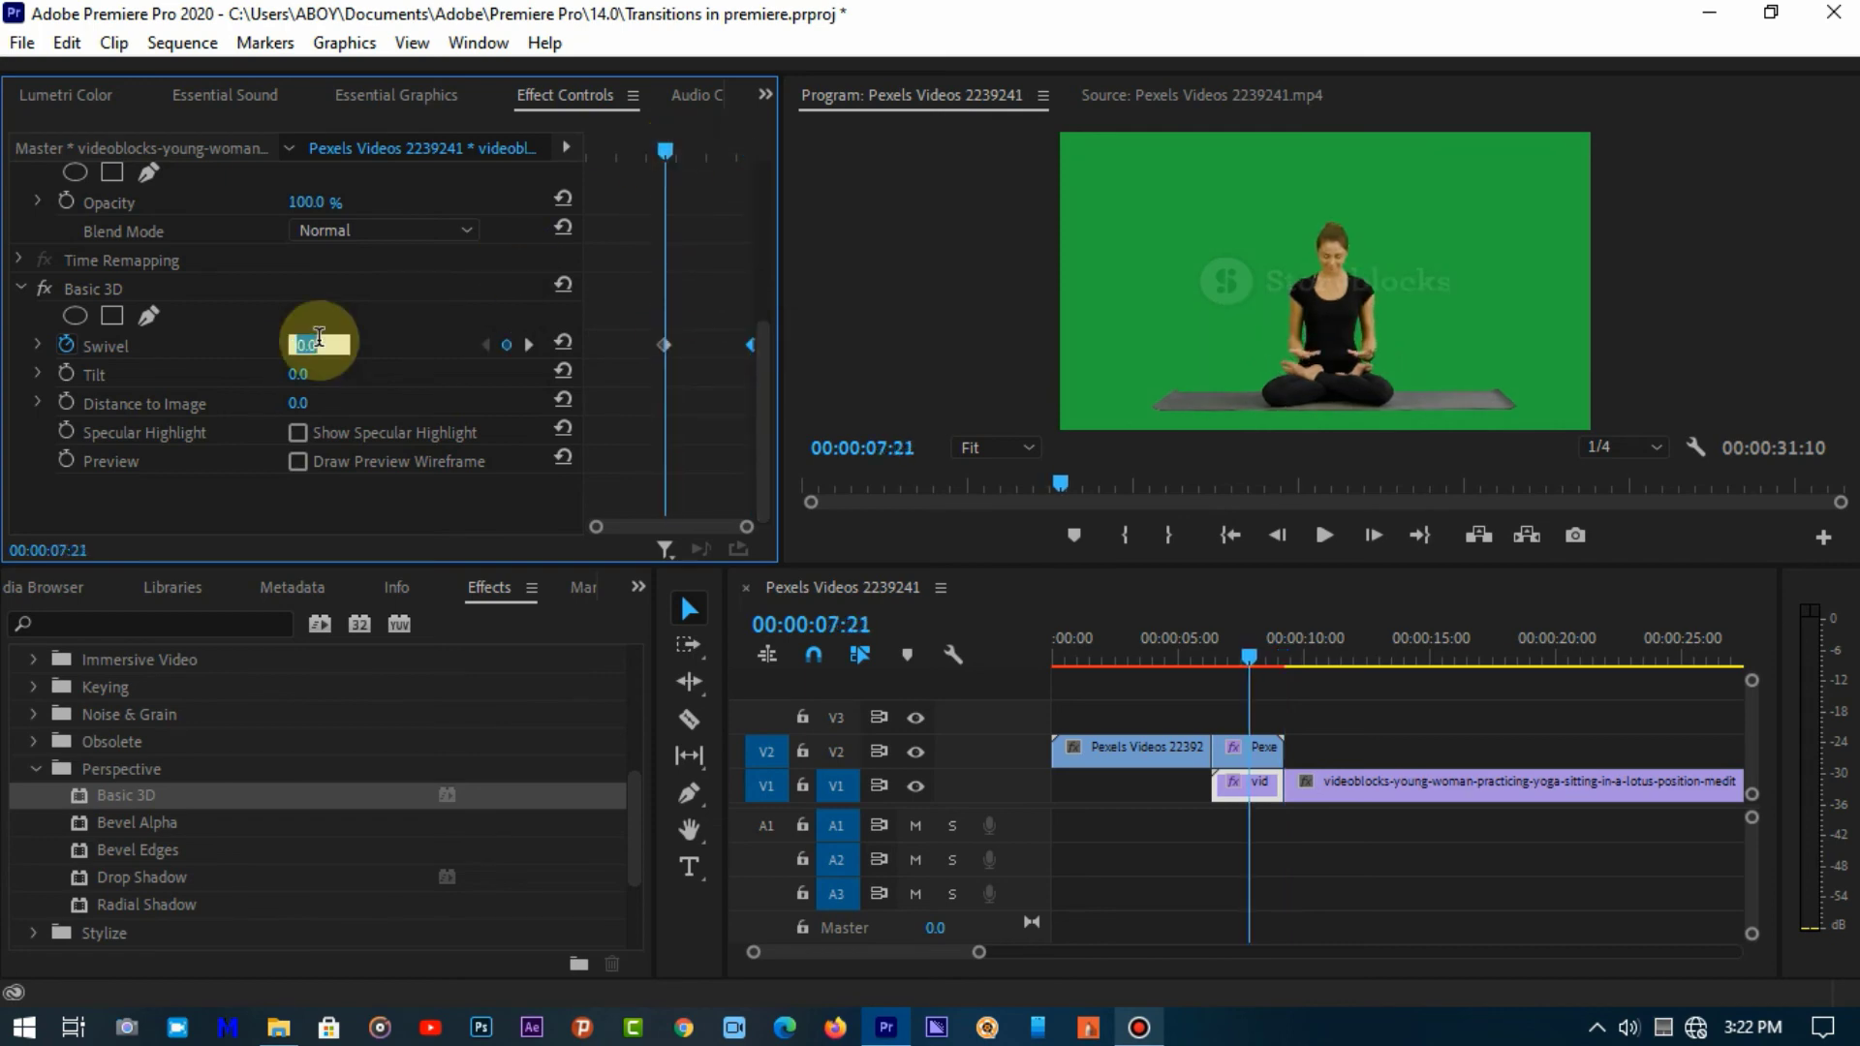
type("-")
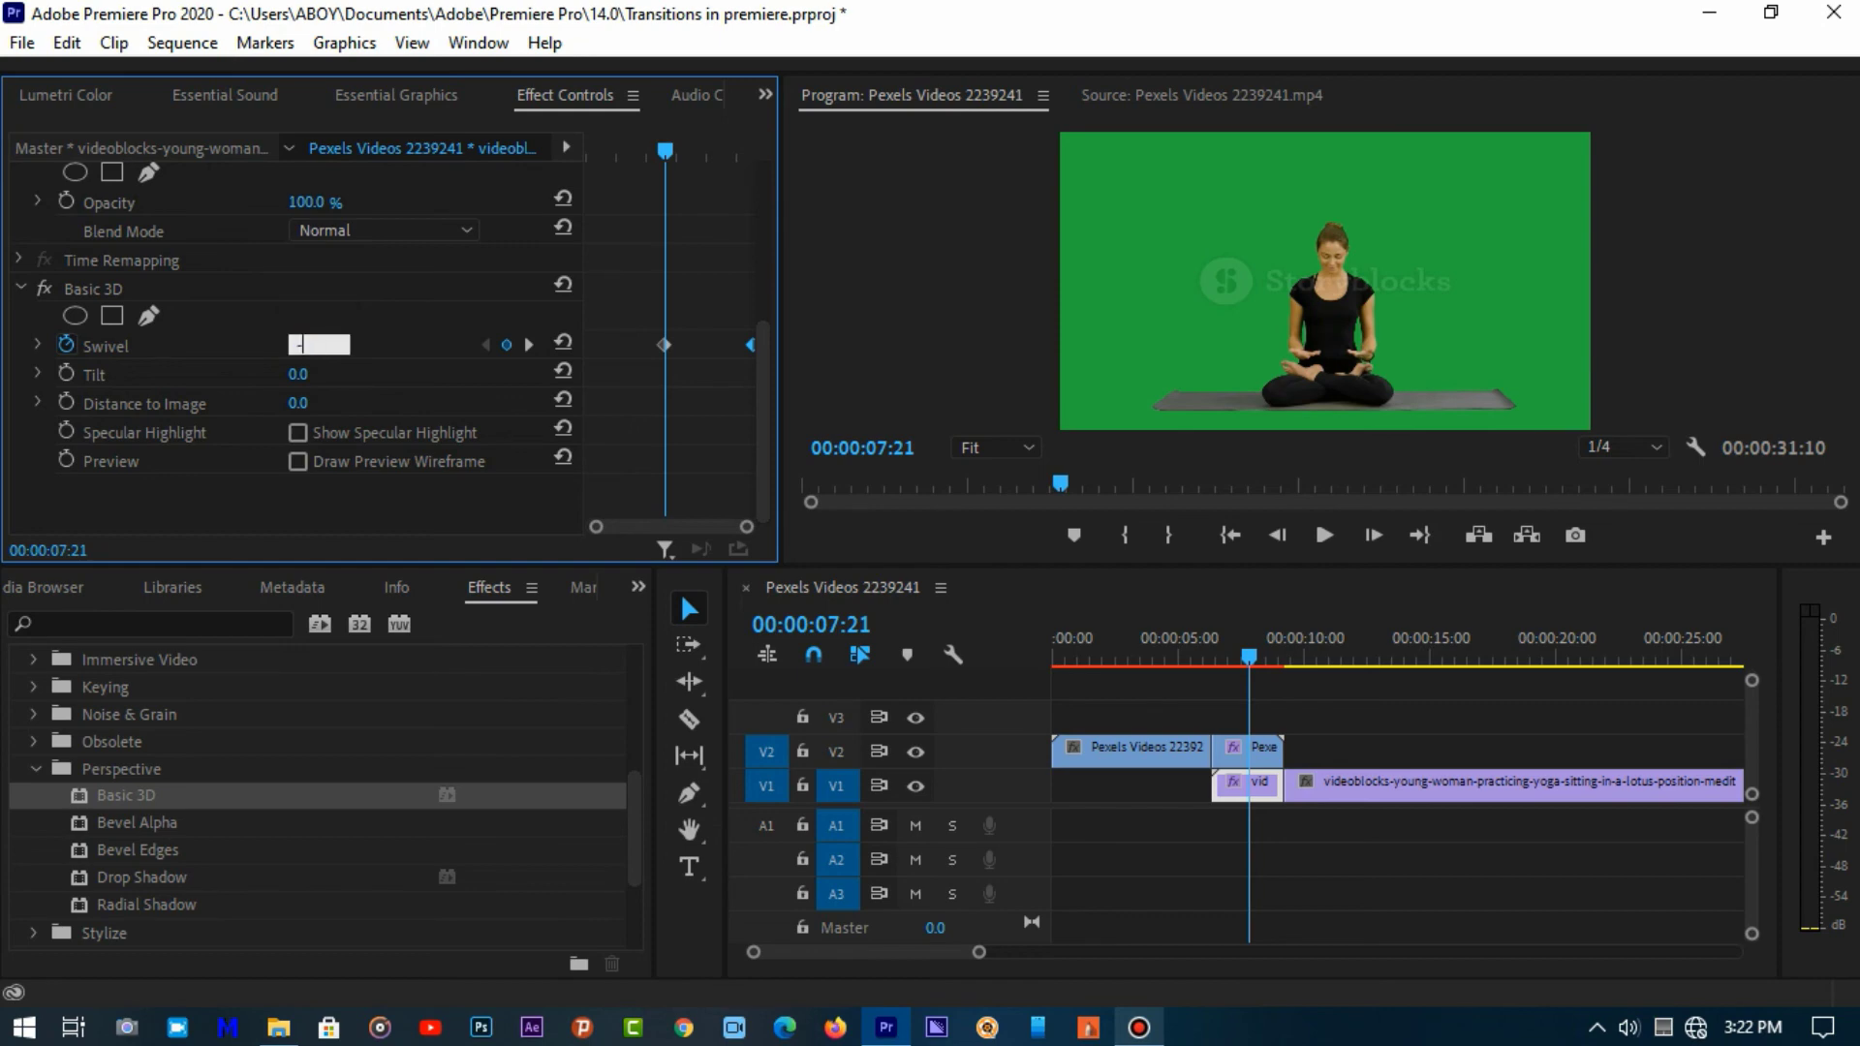
type("90")
key("Return")
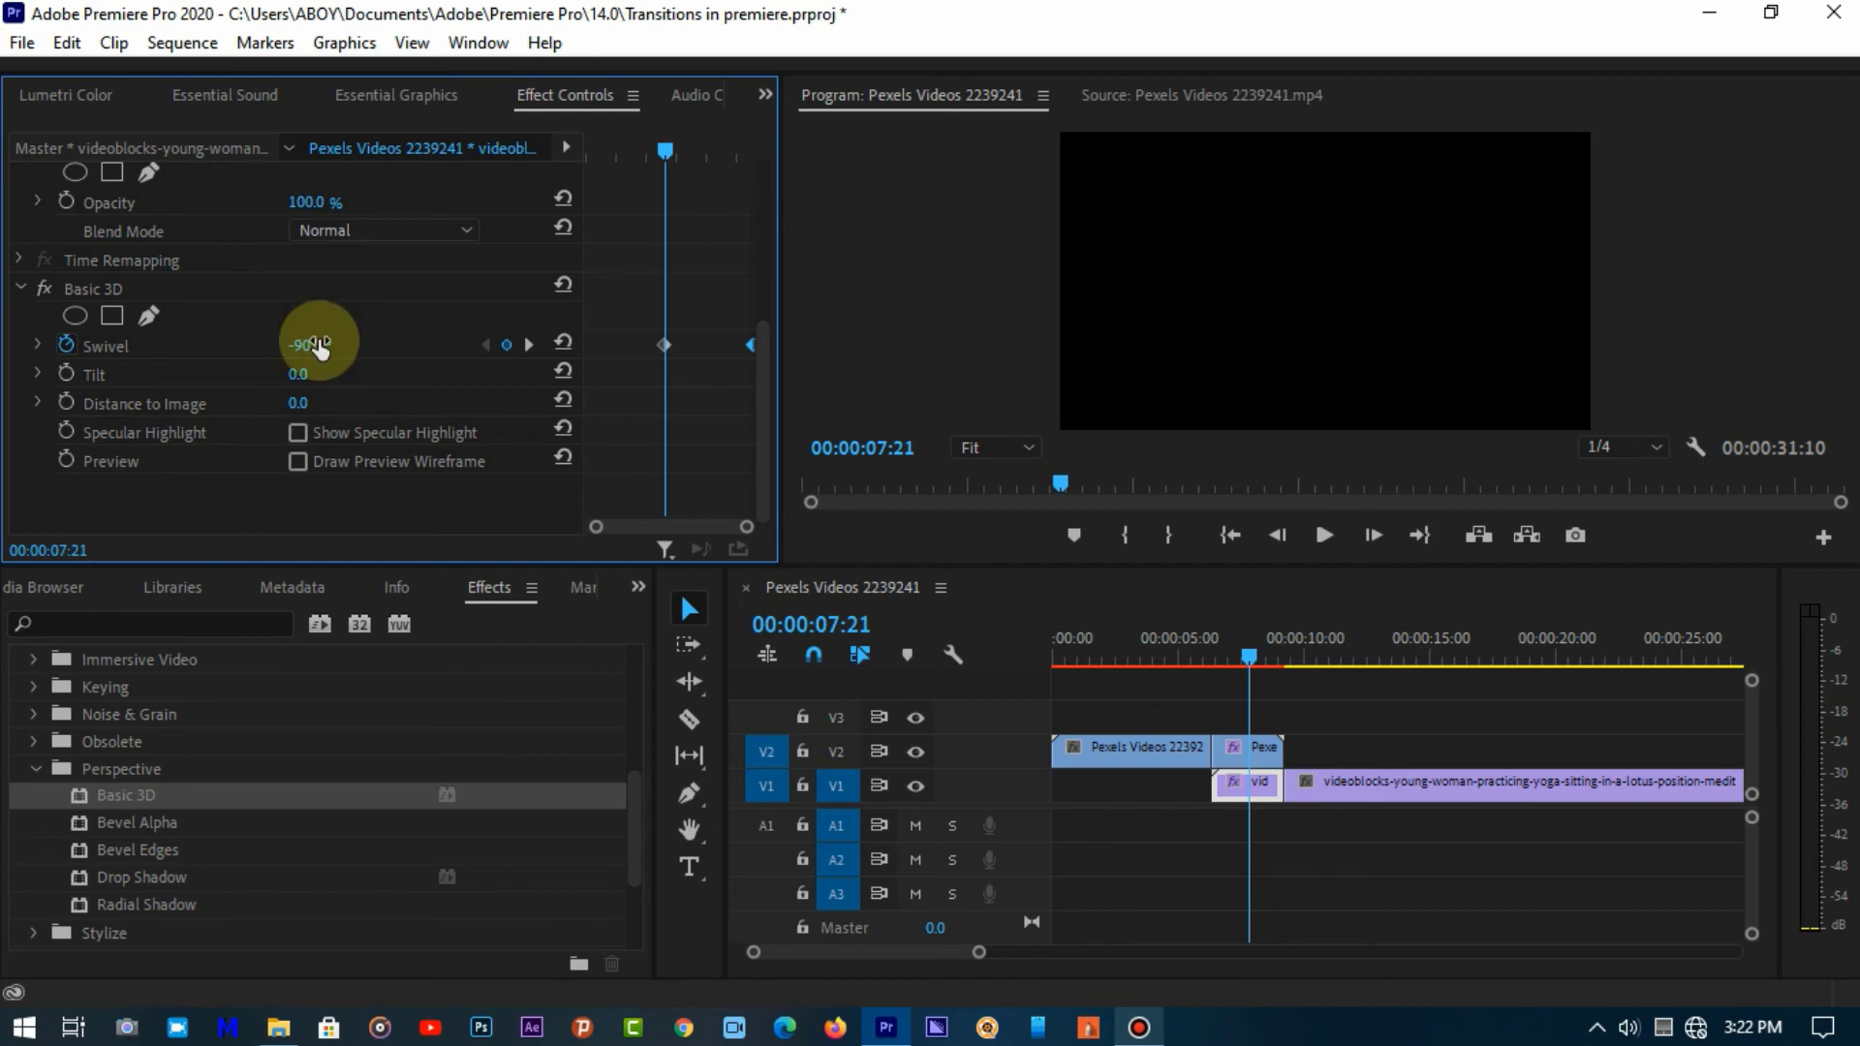
- Play the swivel transition from 00:00:06:10 until it has passed the end of the Pexels clip
left_click(1212, 658)
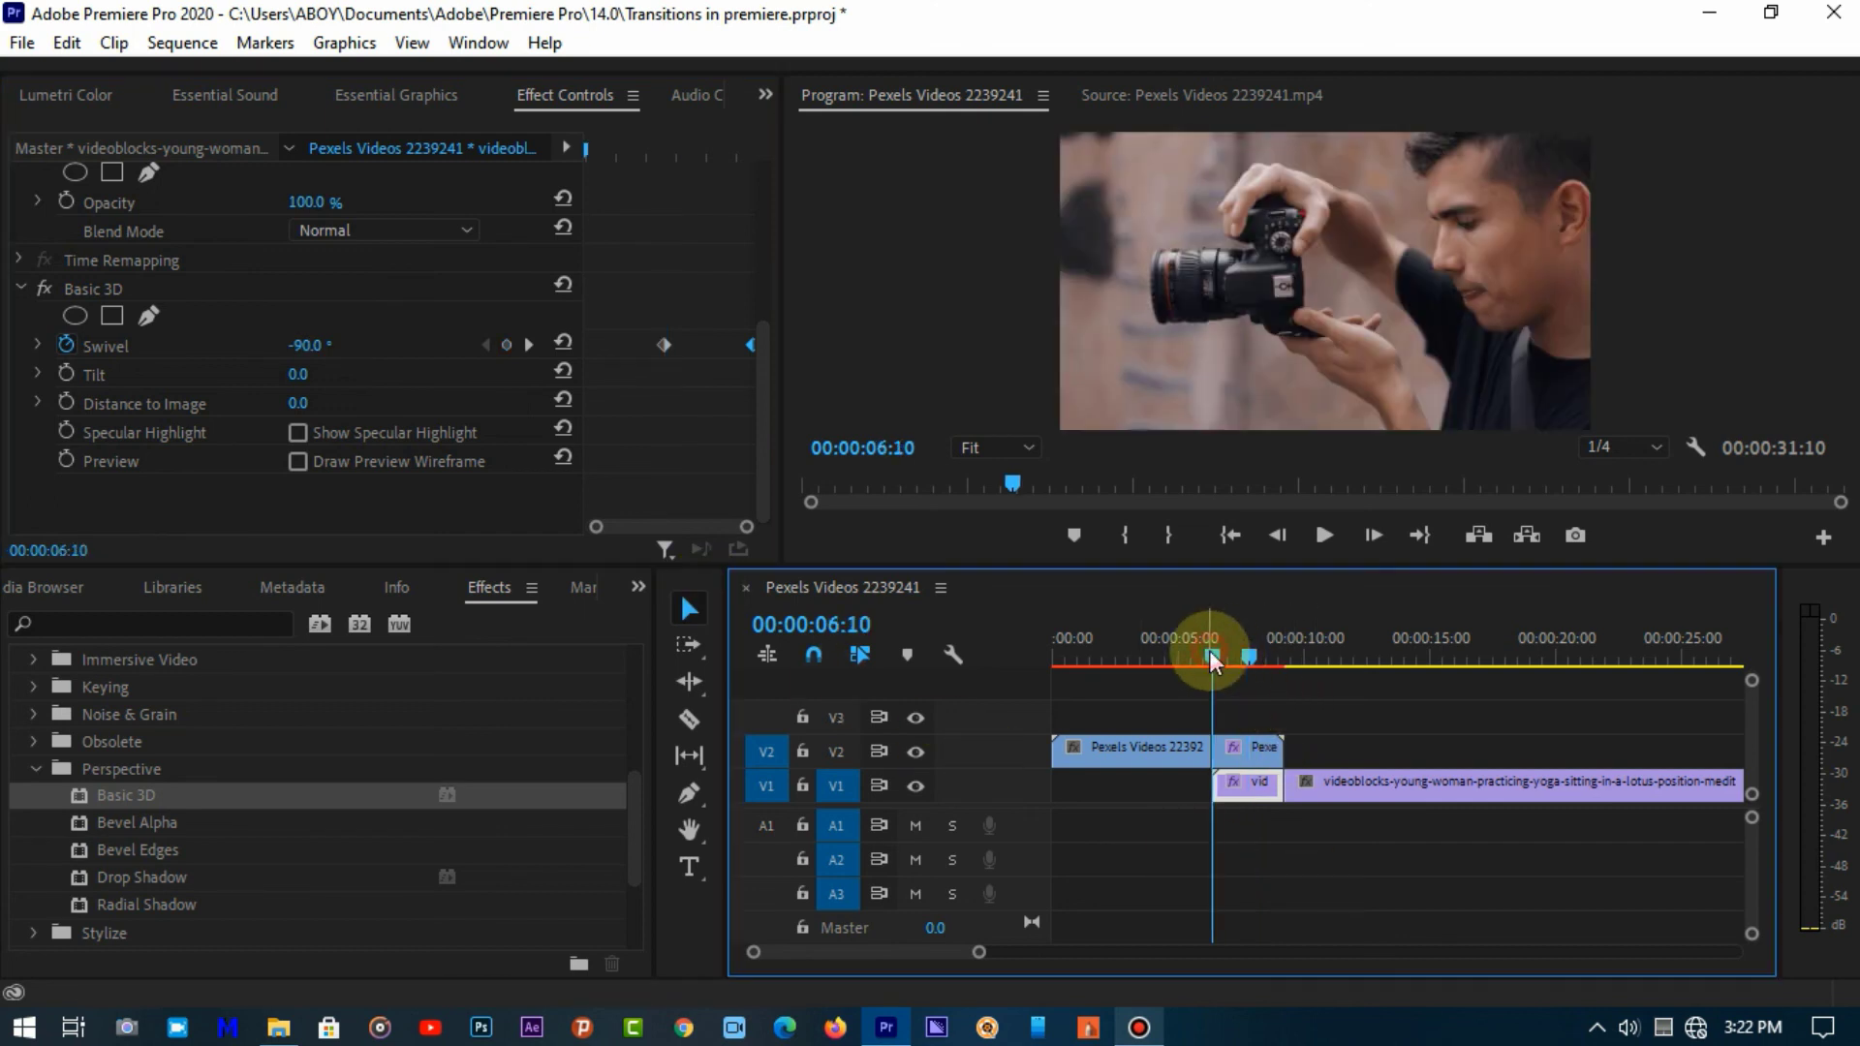
left_click(1324, 535)
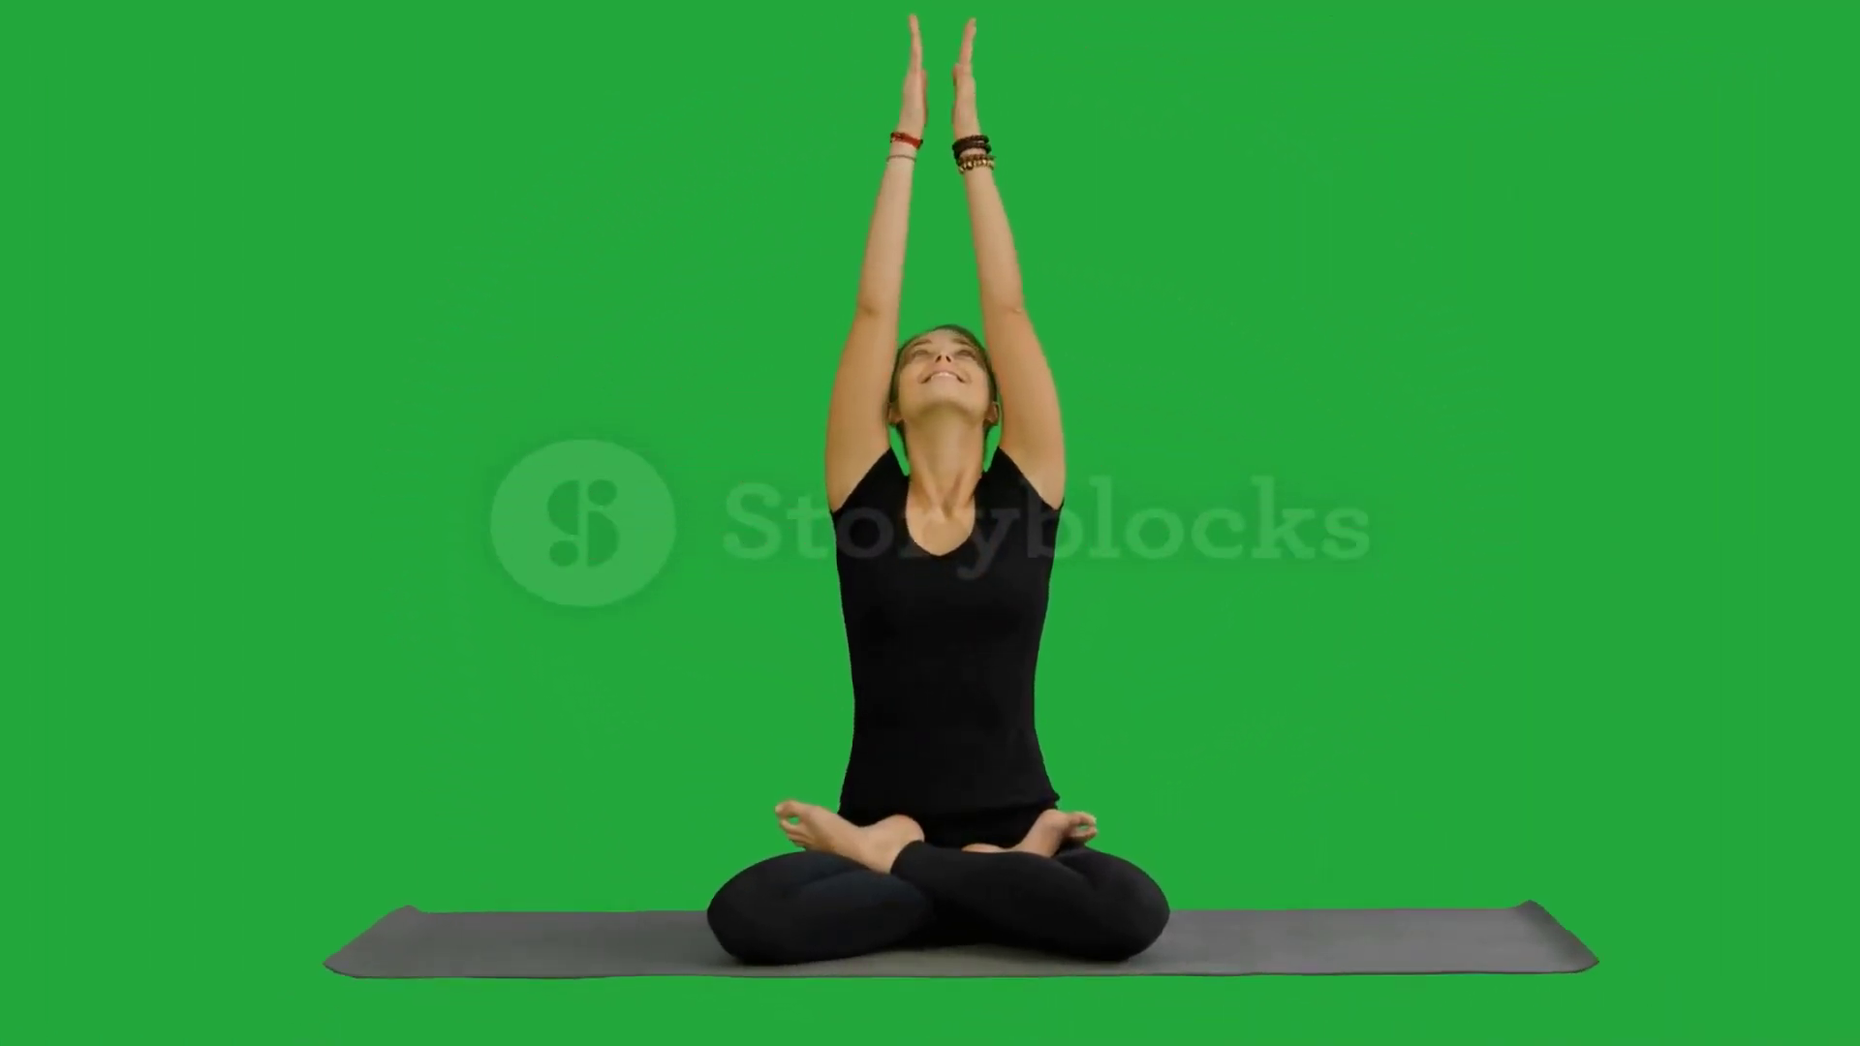
left_click(1325, 536)
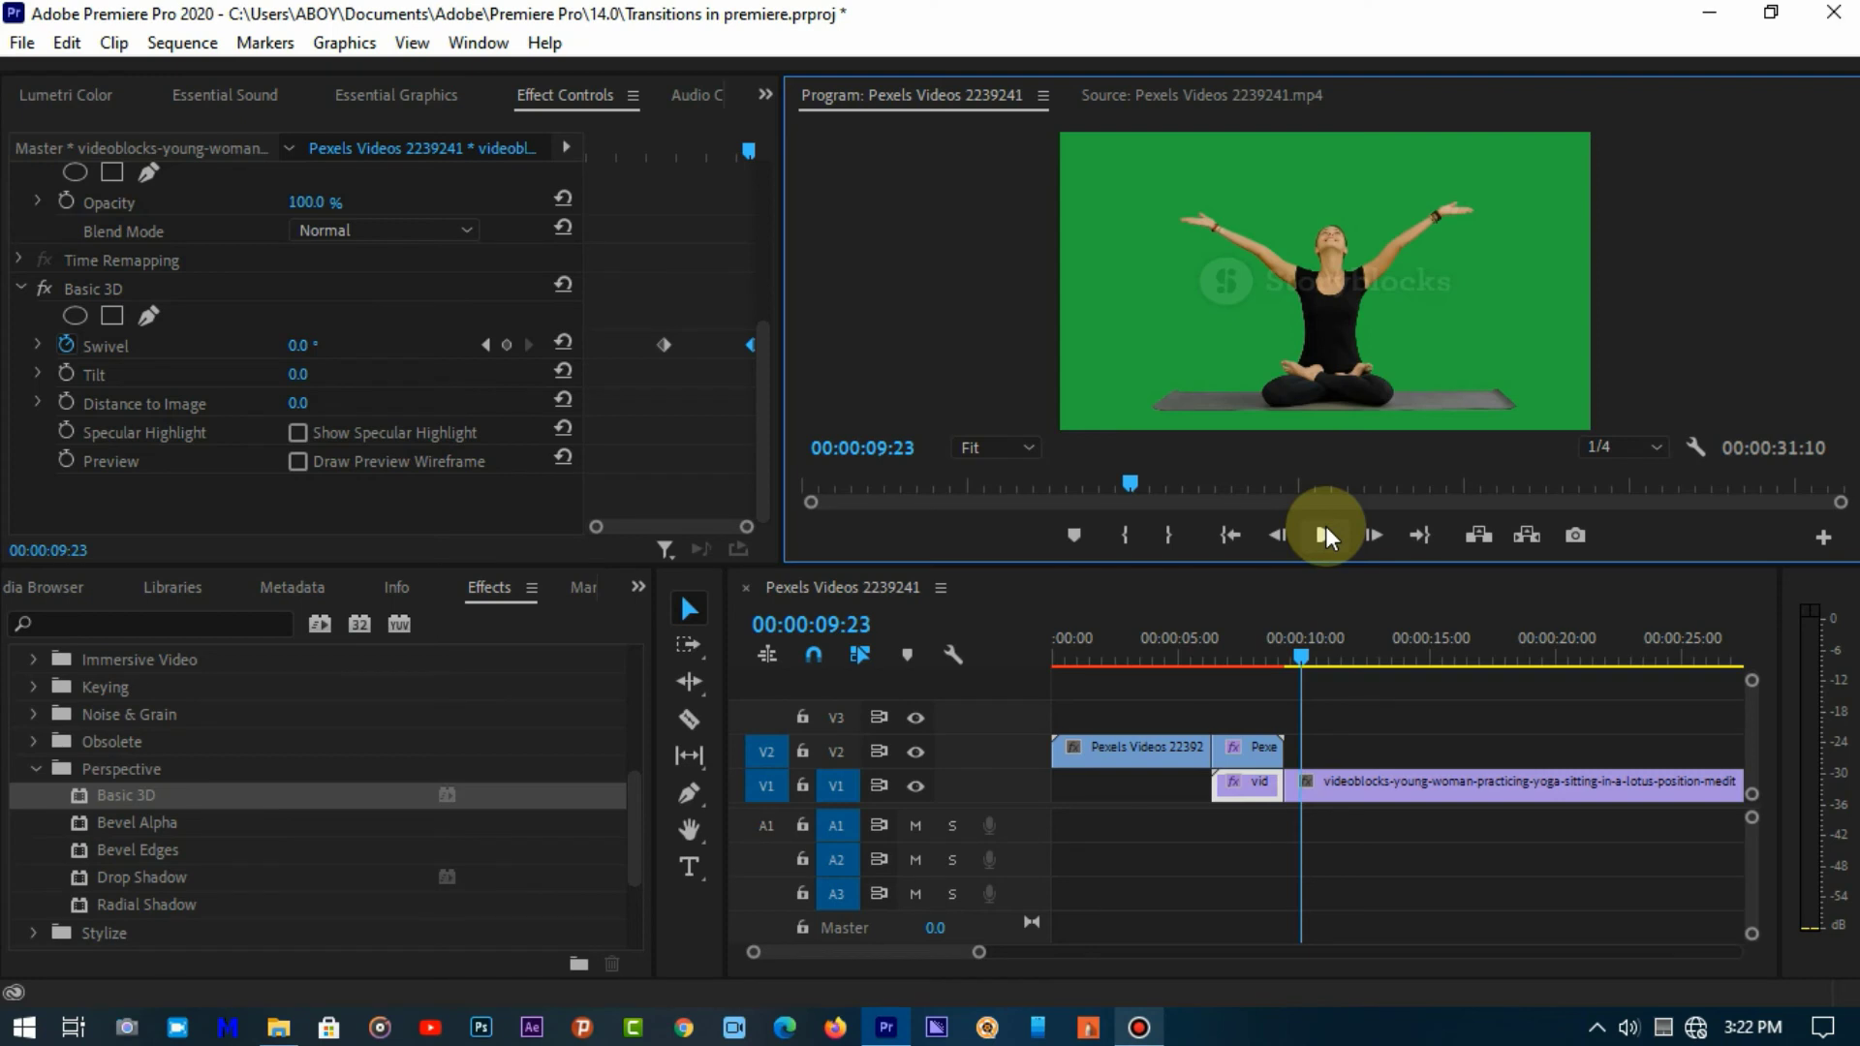